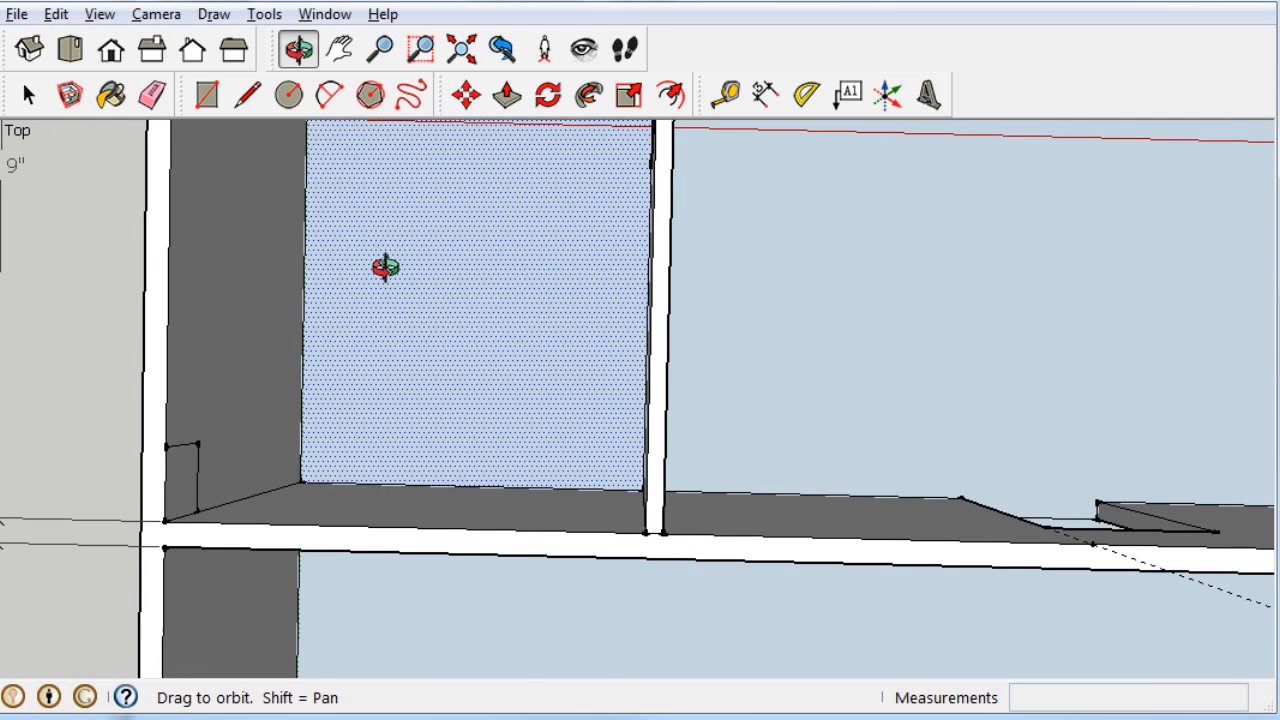
Frame the small room's interior and show the Carpet and Textiles materials for the Paint Bucket
middle_click_drag(385, 267, 502, 400, "shift")
left_click(584, 50)
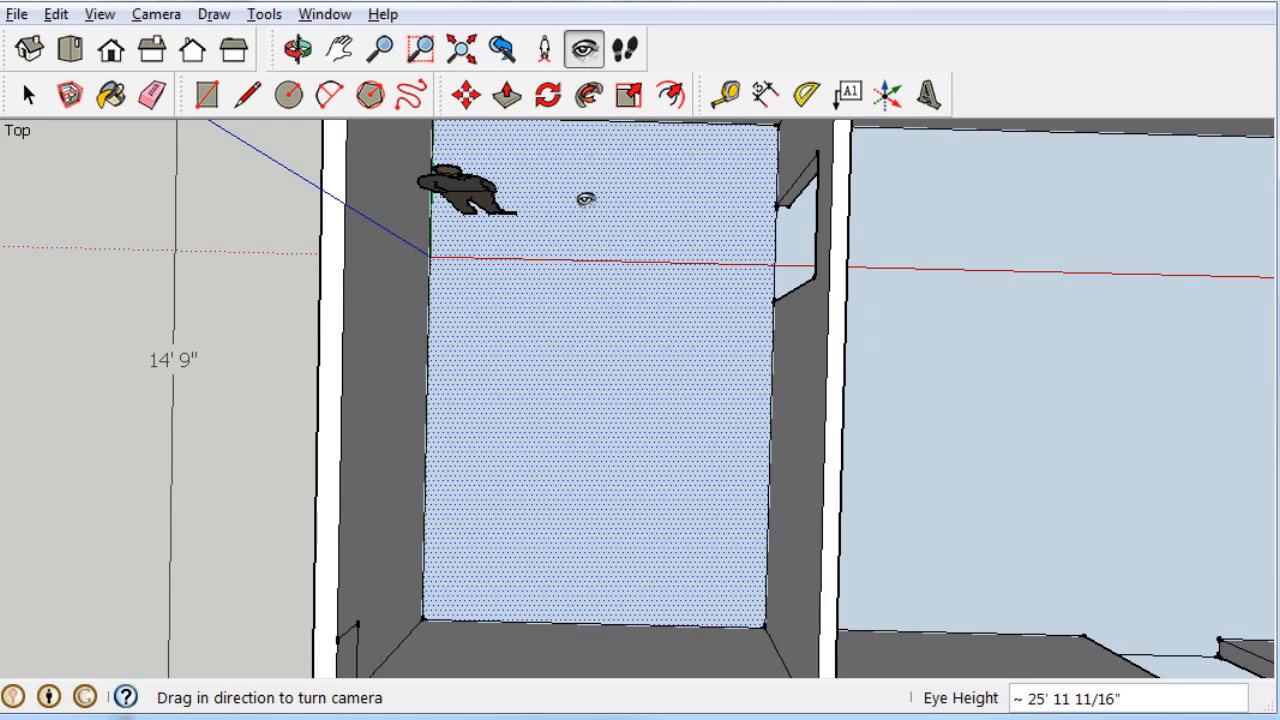
key("o")
left_click_drag(587, 376, 706, 108)
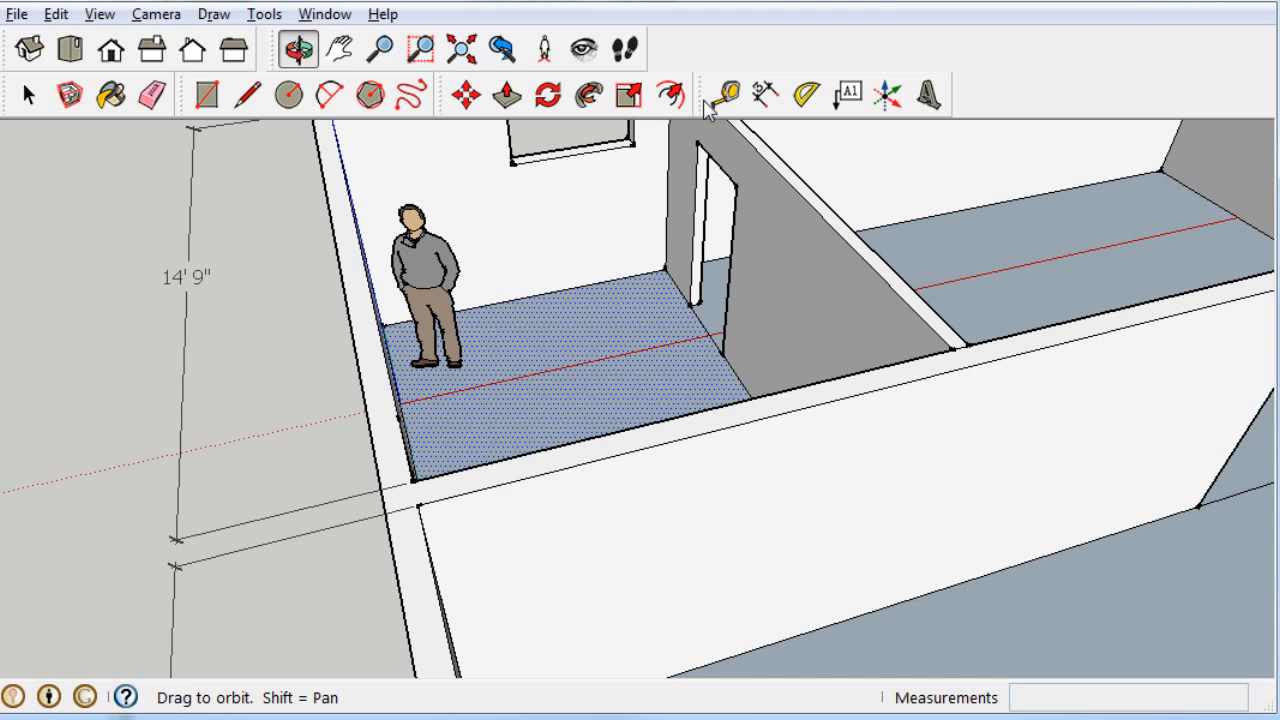
key("h")
left_click_drag(685, 176, 650, 297)
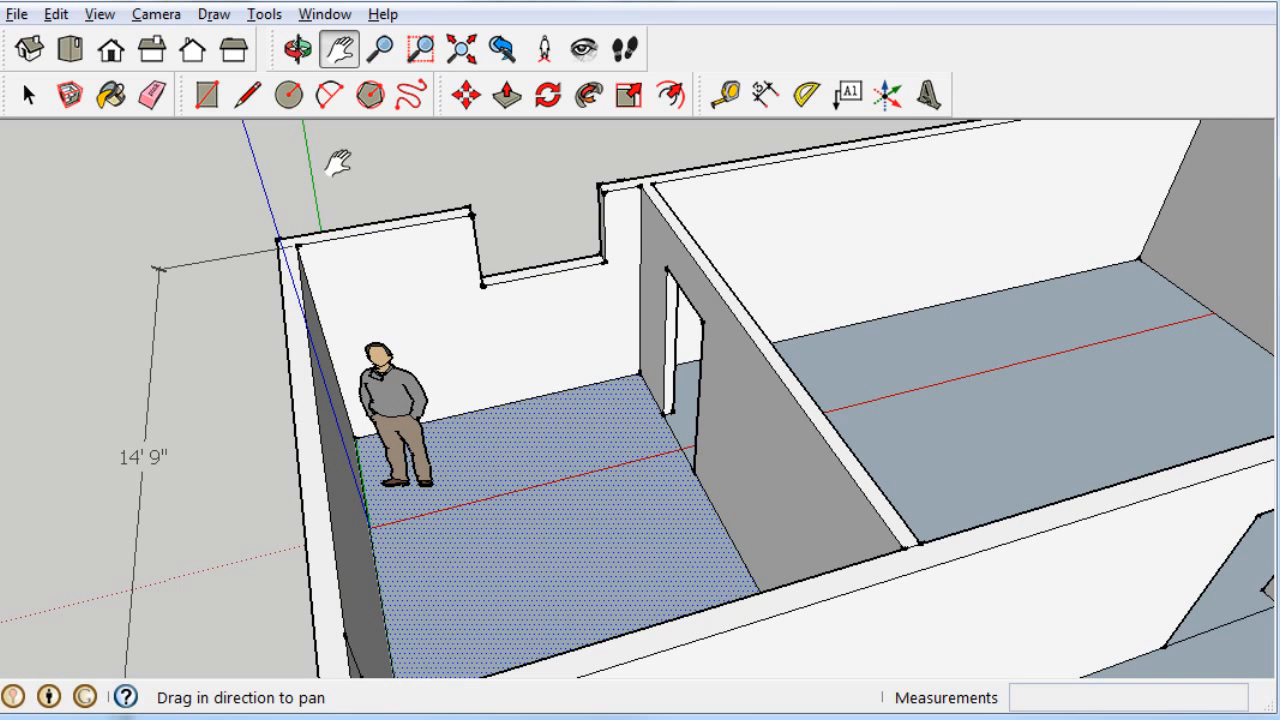
left_click(112, 95)
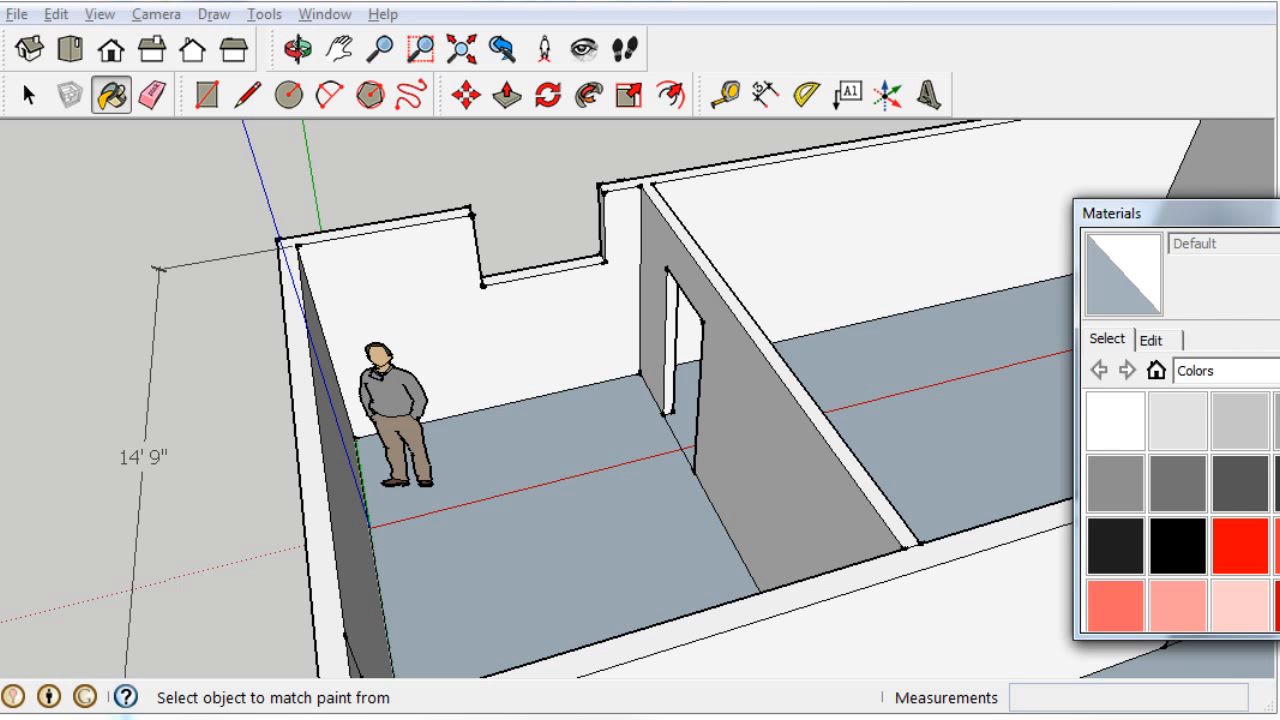
left_click(1222, 370)
scroll(1240, 416, "up", 2)
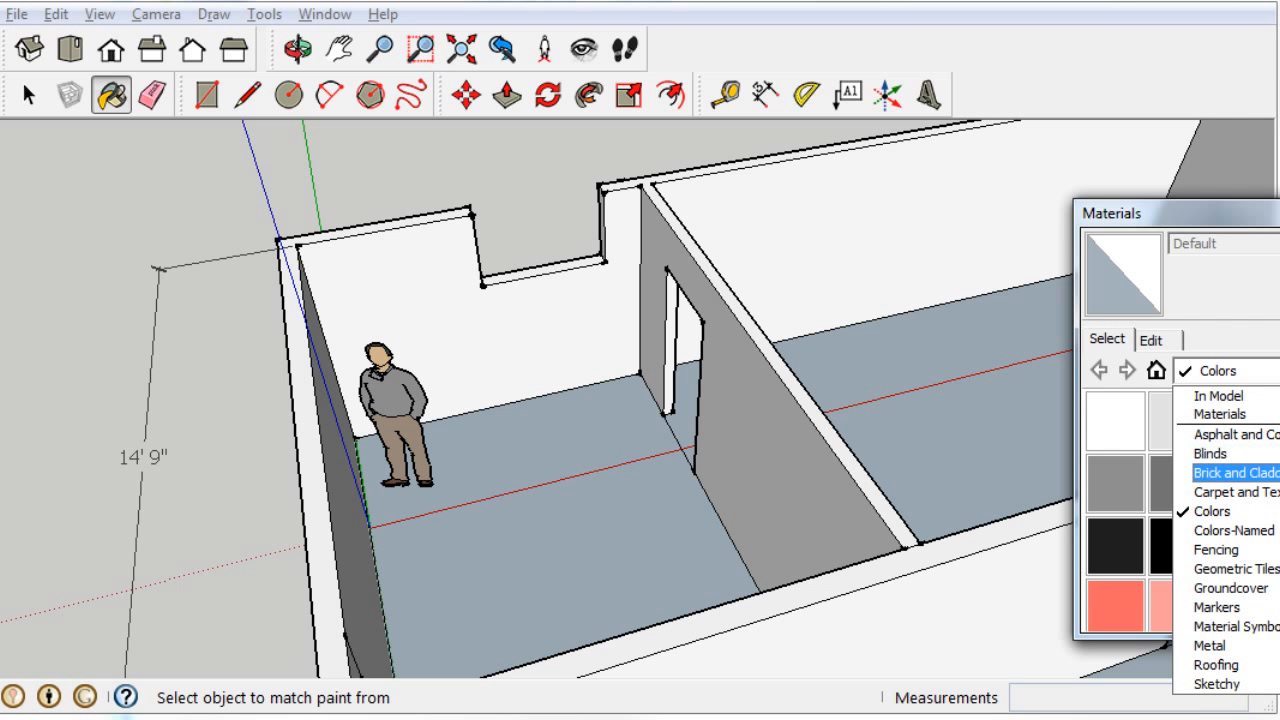
left_click(1236, 491)
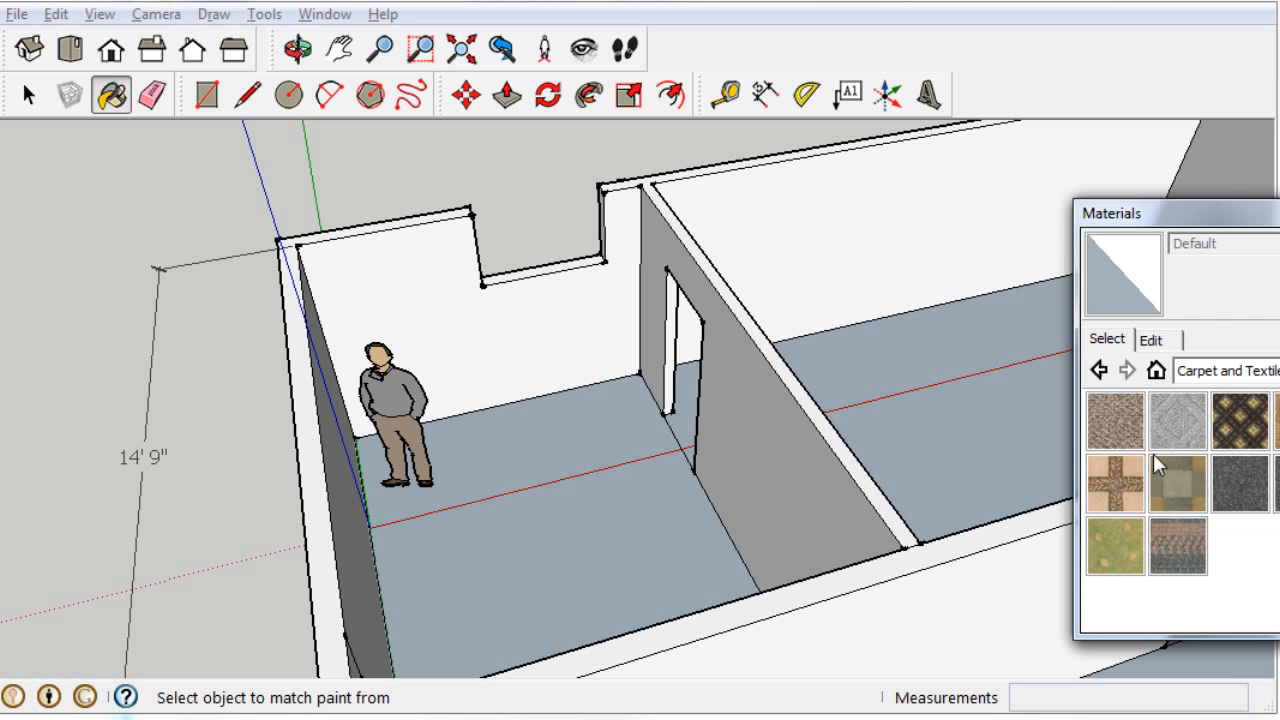
Paint the floors of the large adjoining room and the small room with the tan leaf-squares carpet
left_click(1120, 490)
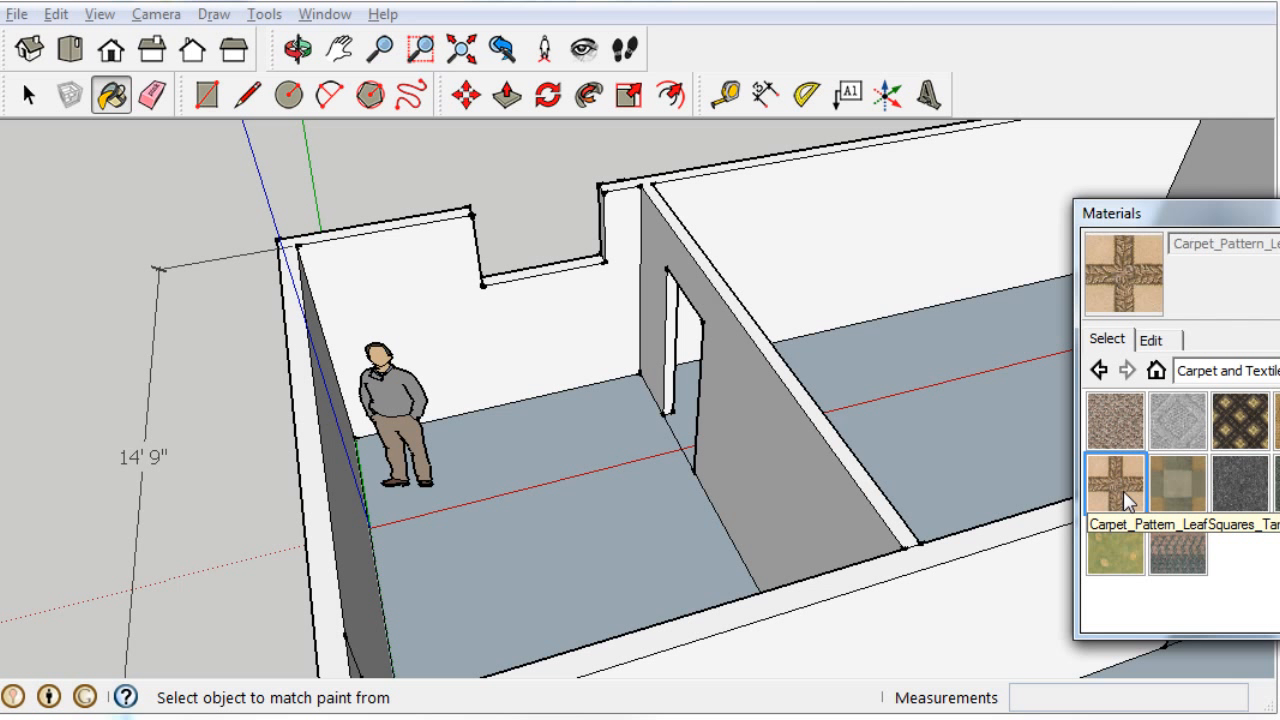
left_click(978, 432)
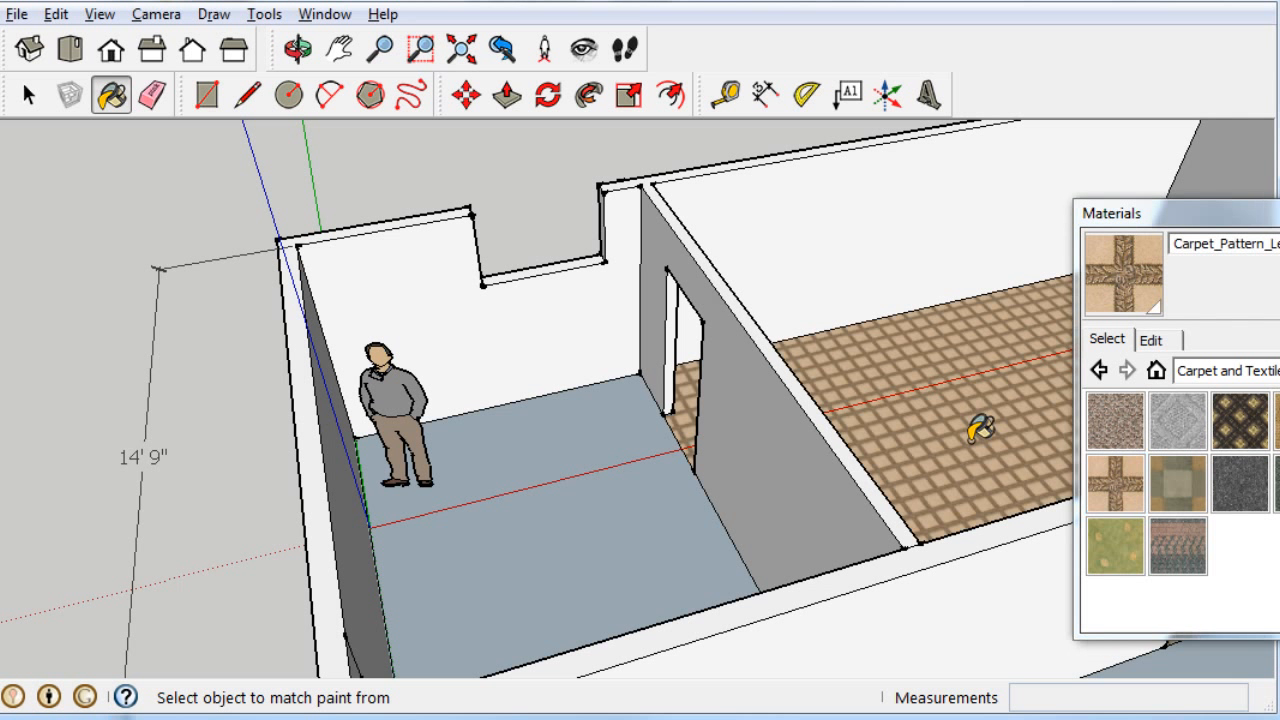
left_click(622, 480)
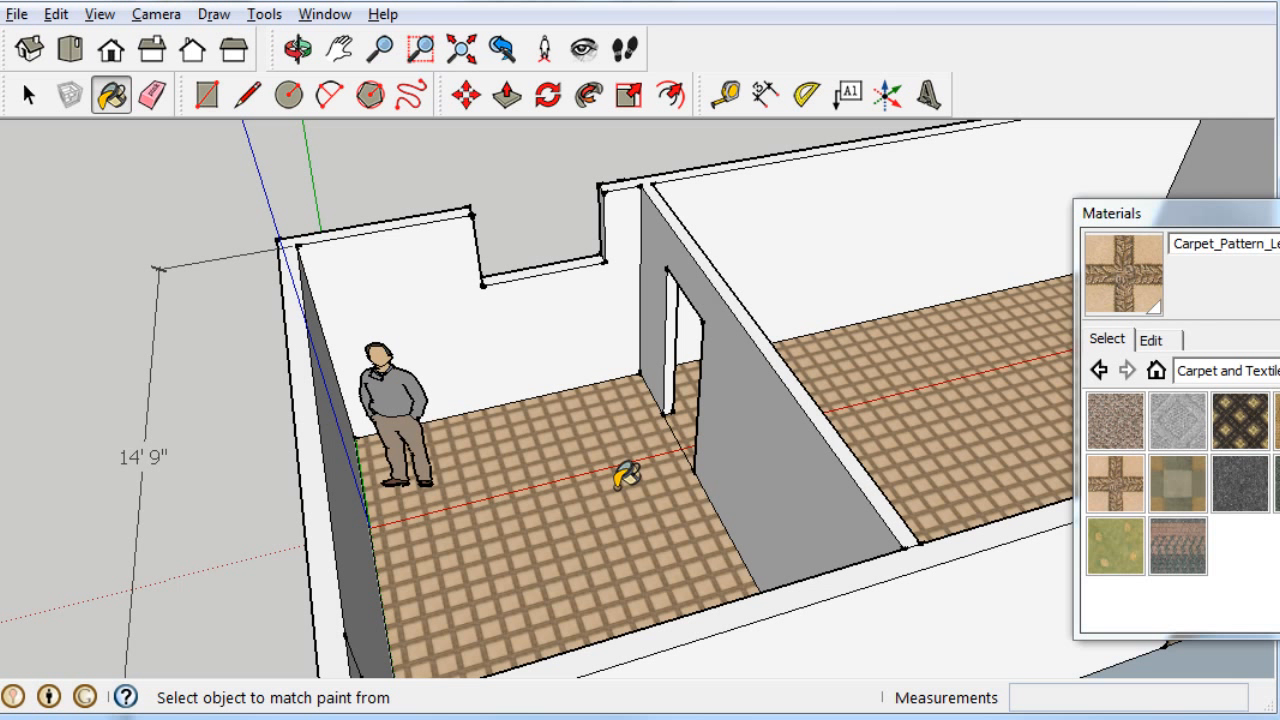
Repaint the floors of both rooms with the gray patterned Berber carpet
left_click(1170, 440)
left_click(1031, 425)
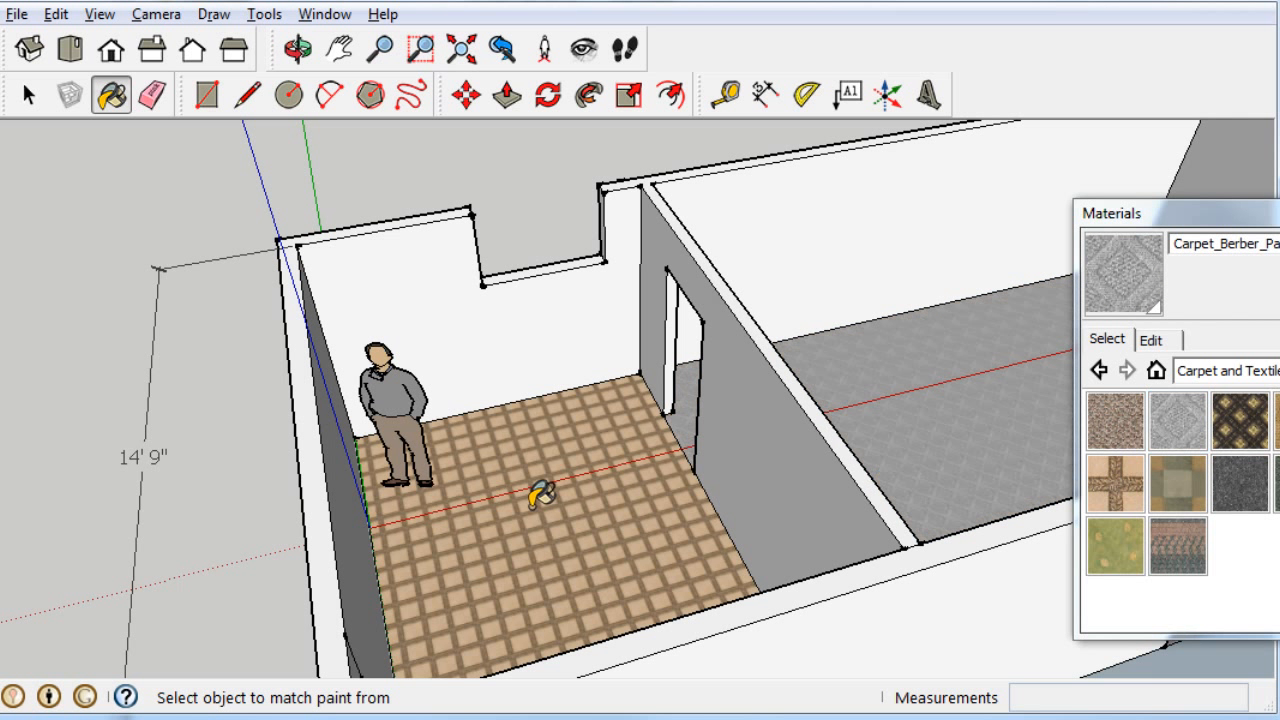
left_click(541, 494)
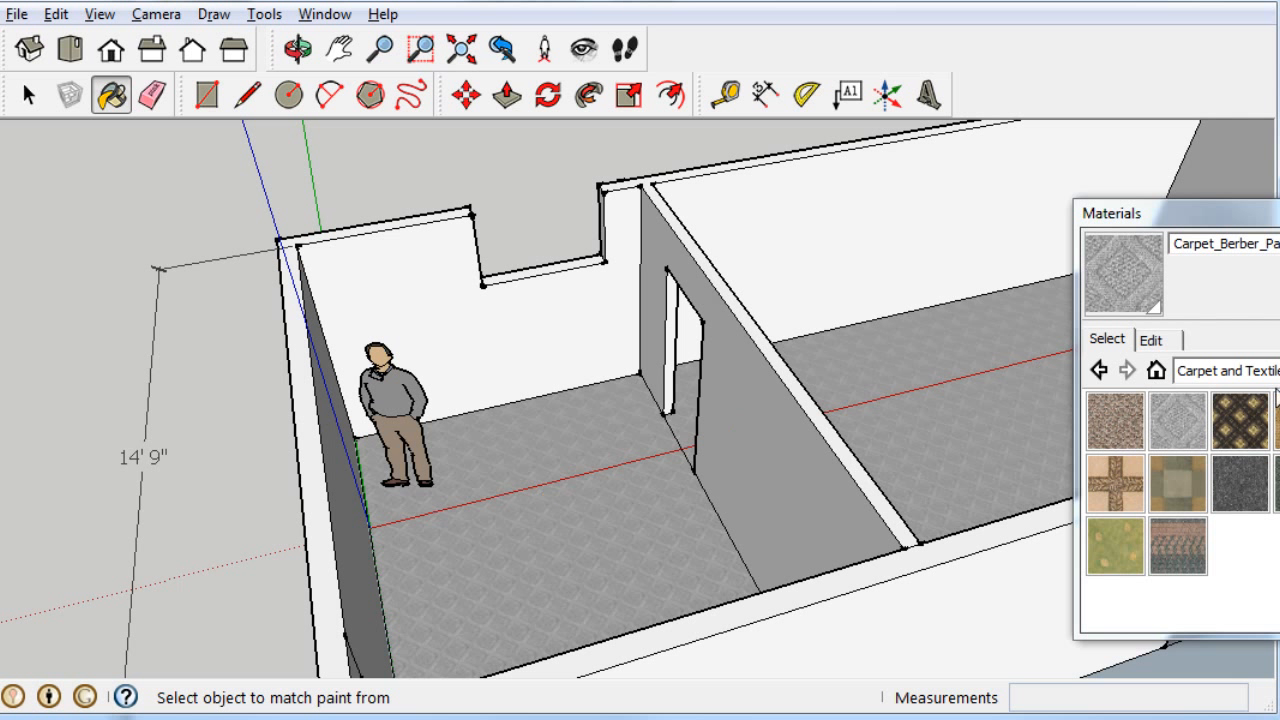
Paint the small room's partition wall, window wall and outer side wall with Color_H14 from the Colors collection
left_click(1225, 370)
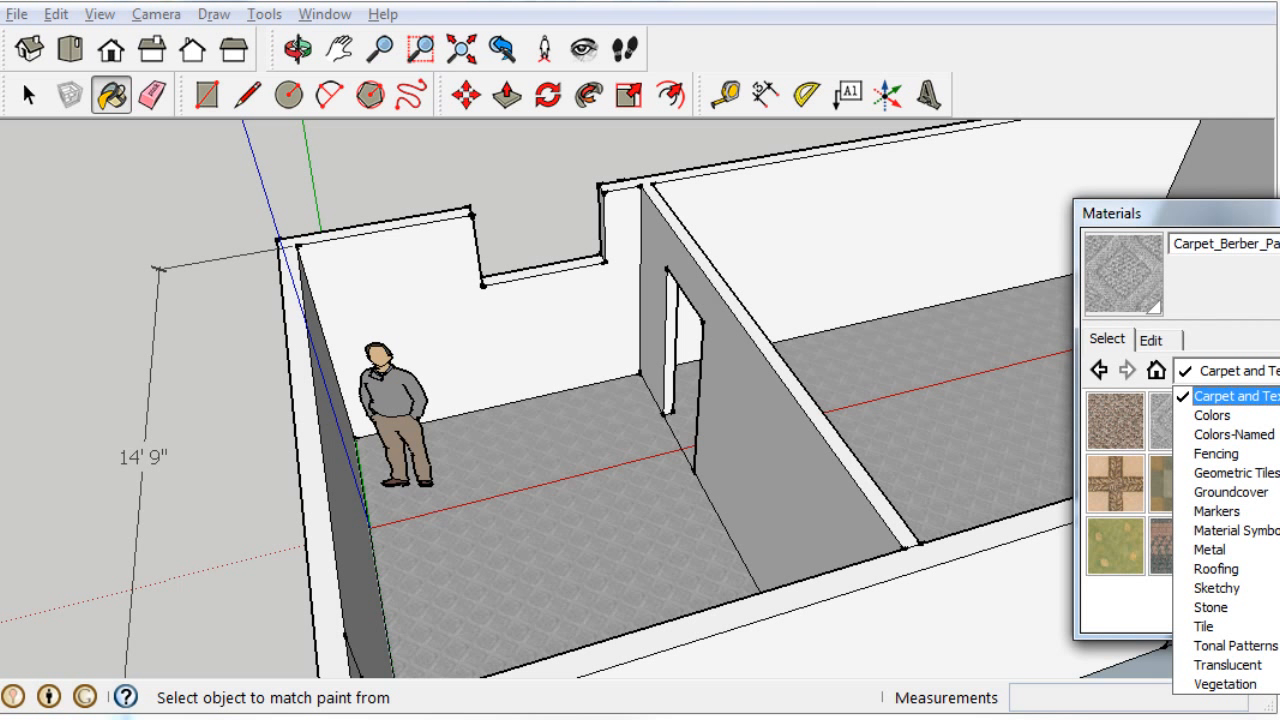
left_click(1229, 414)
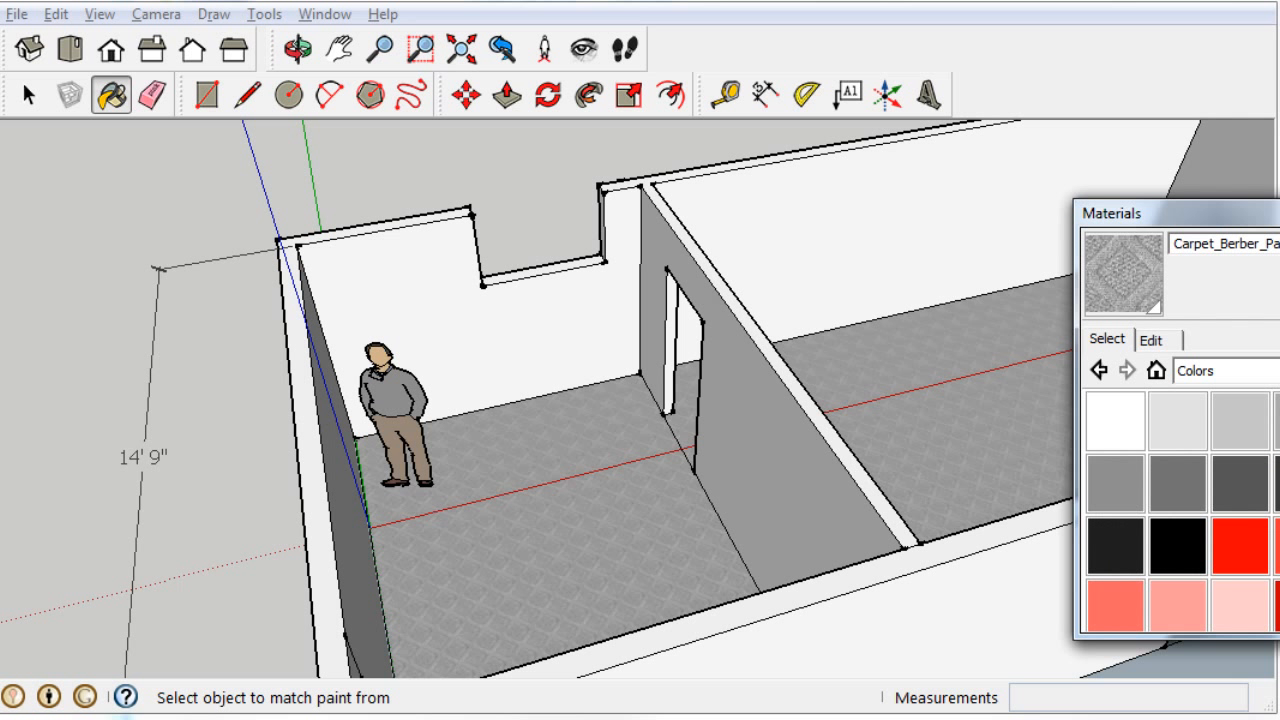
scroll(1180, 510, "down", 10)
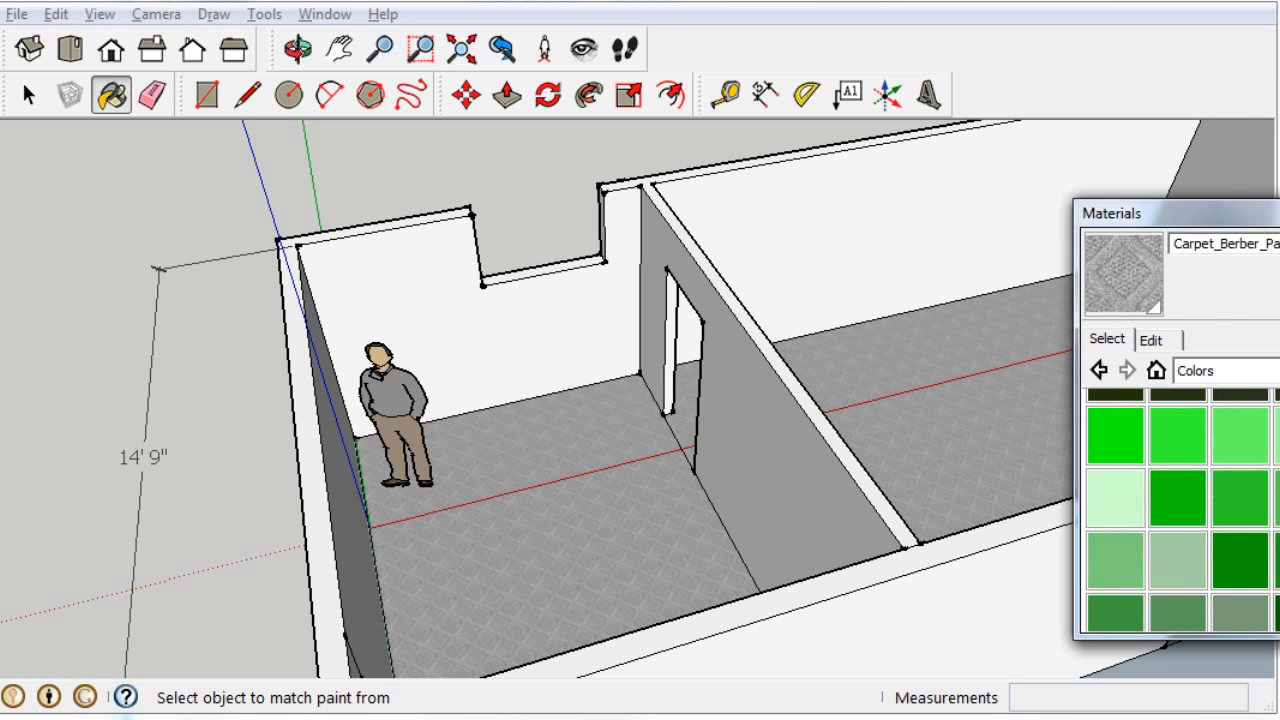
scroll(1248, 475, "down", 6)
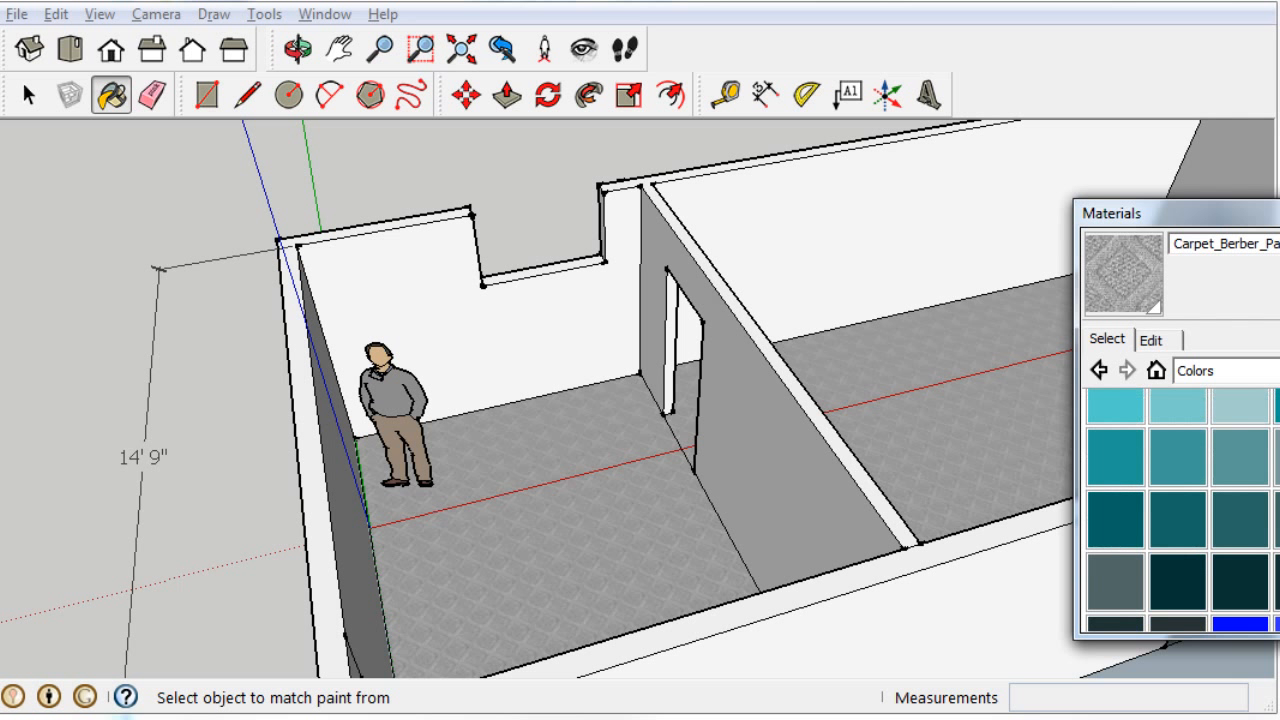
left_click(1248, 475)
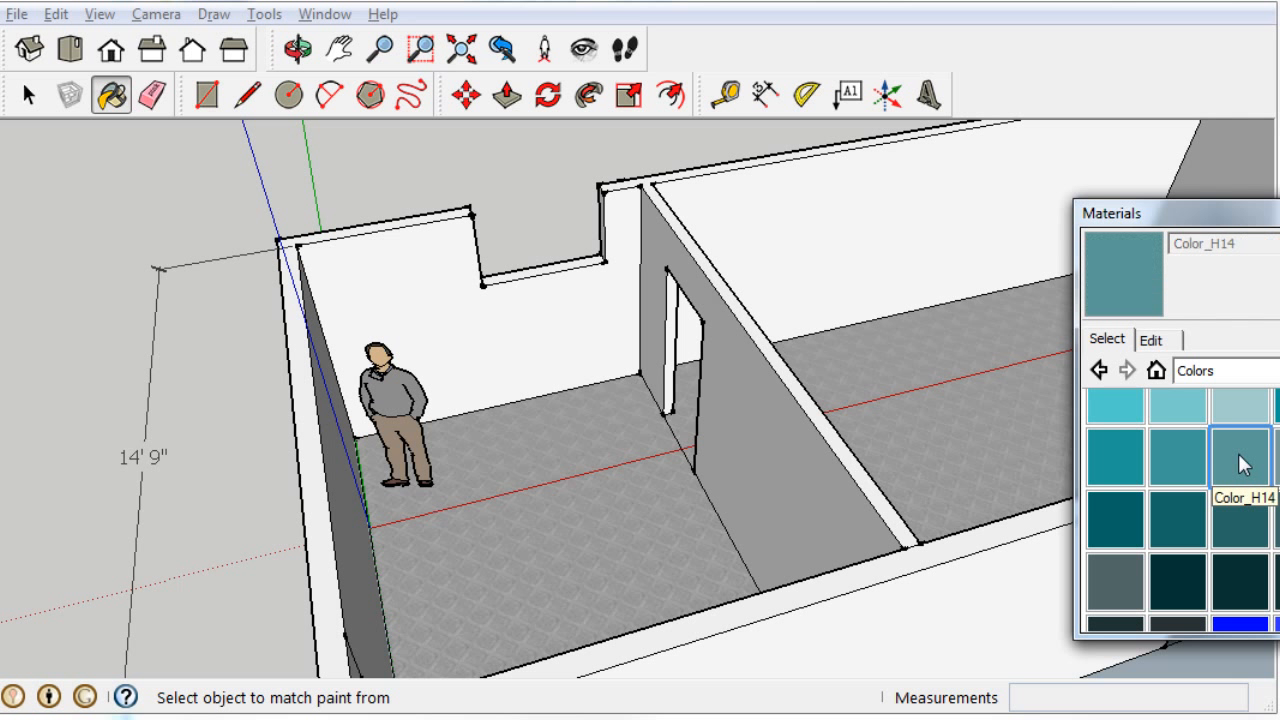
left_click(735, 418)
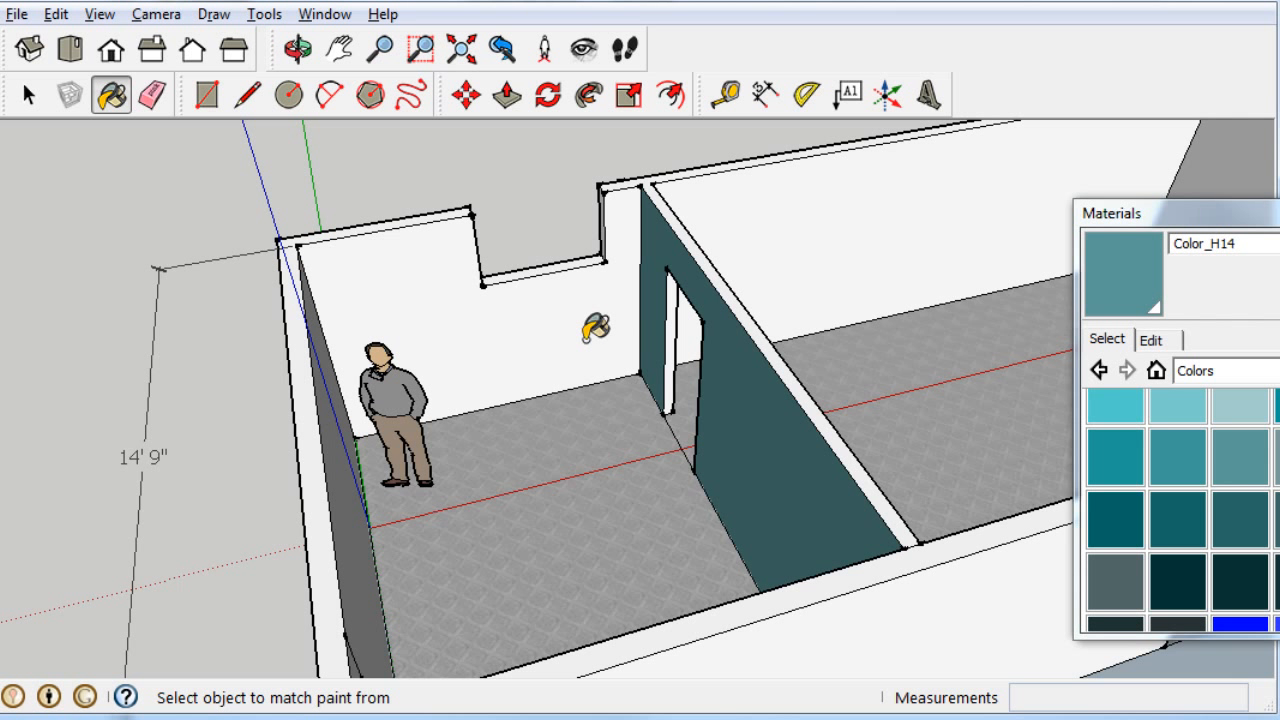
left_click(508, 355)
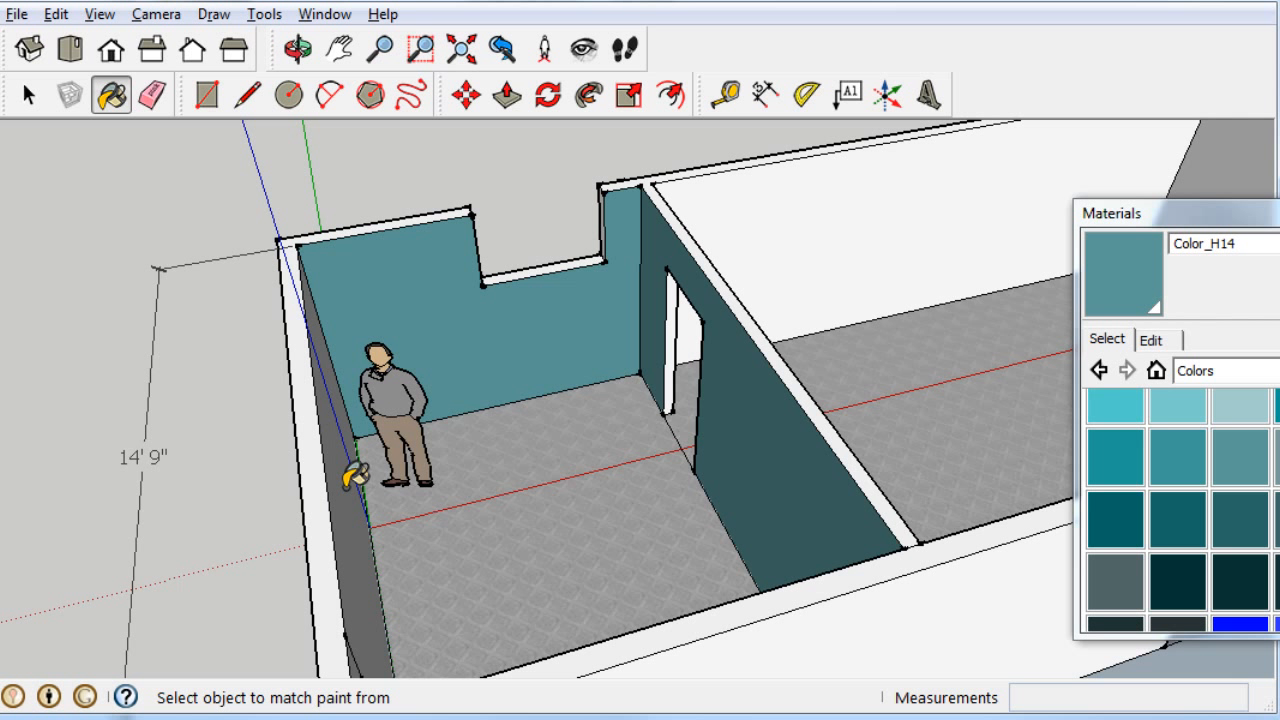
left_click(353, 481)
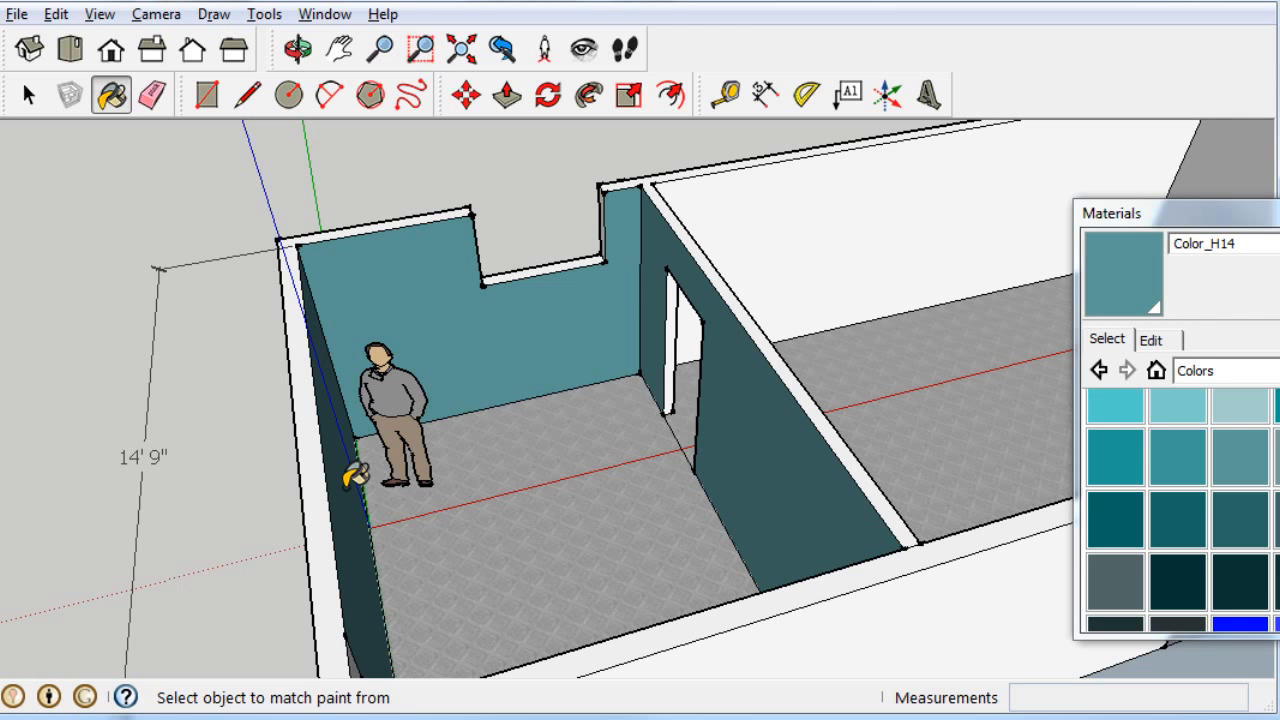
Paint the small room's remaining wall, opposite the window, with Color_H14
key("o")
left_click_drag(389, 503, 929, 606)
key("b")
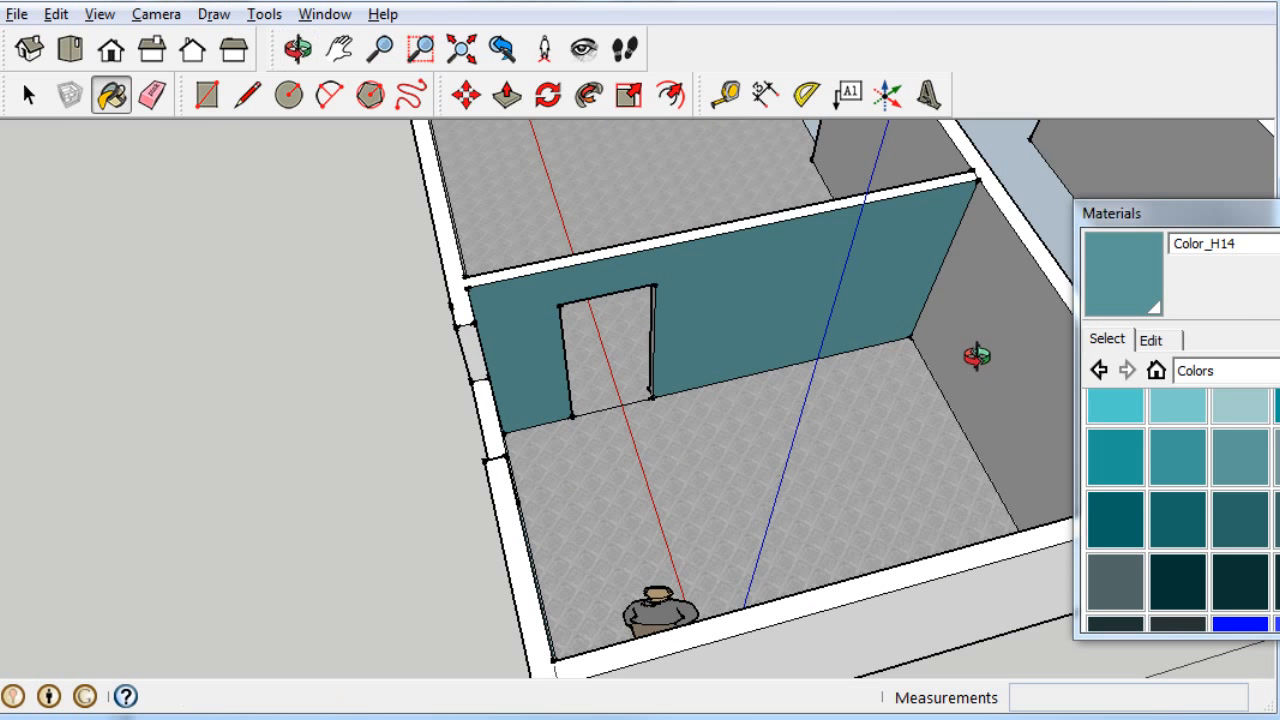
left_click(1012, 350)
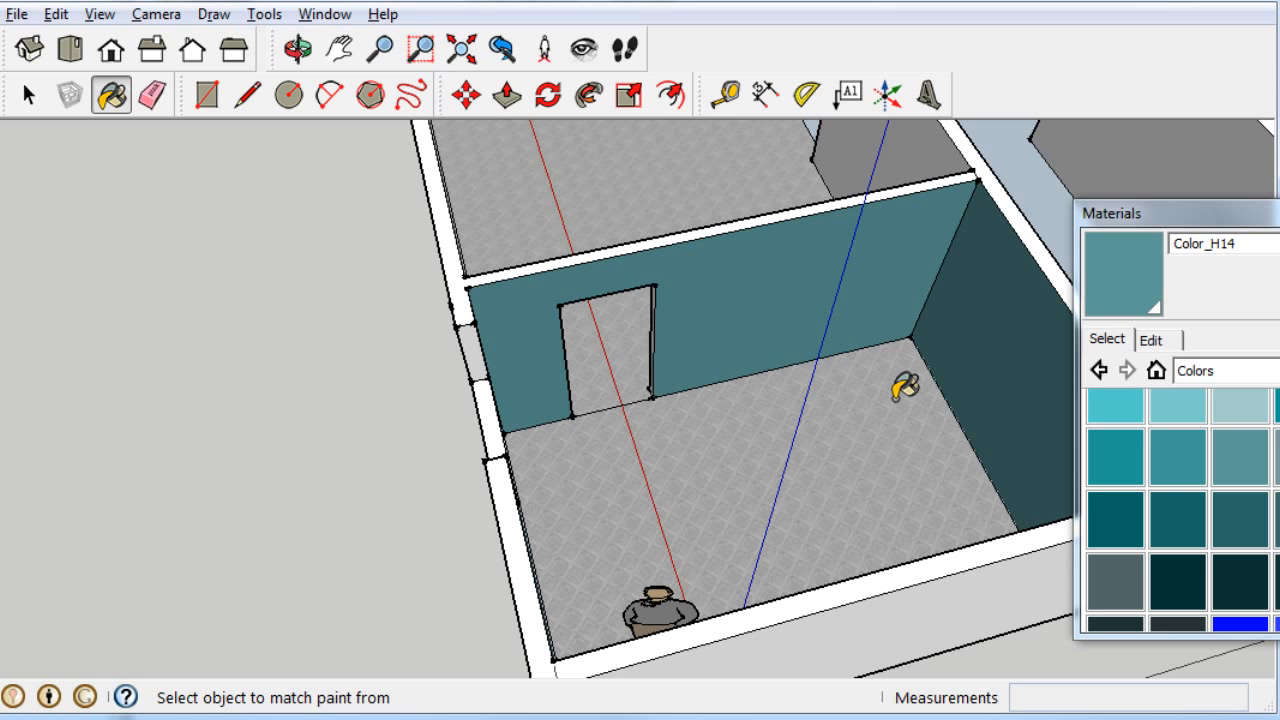
Repaint the partition wall with the doorway in the orange Color_B01
scroll(1277, 560, "down", 10)
scroll(1277, 560, "down", 10)
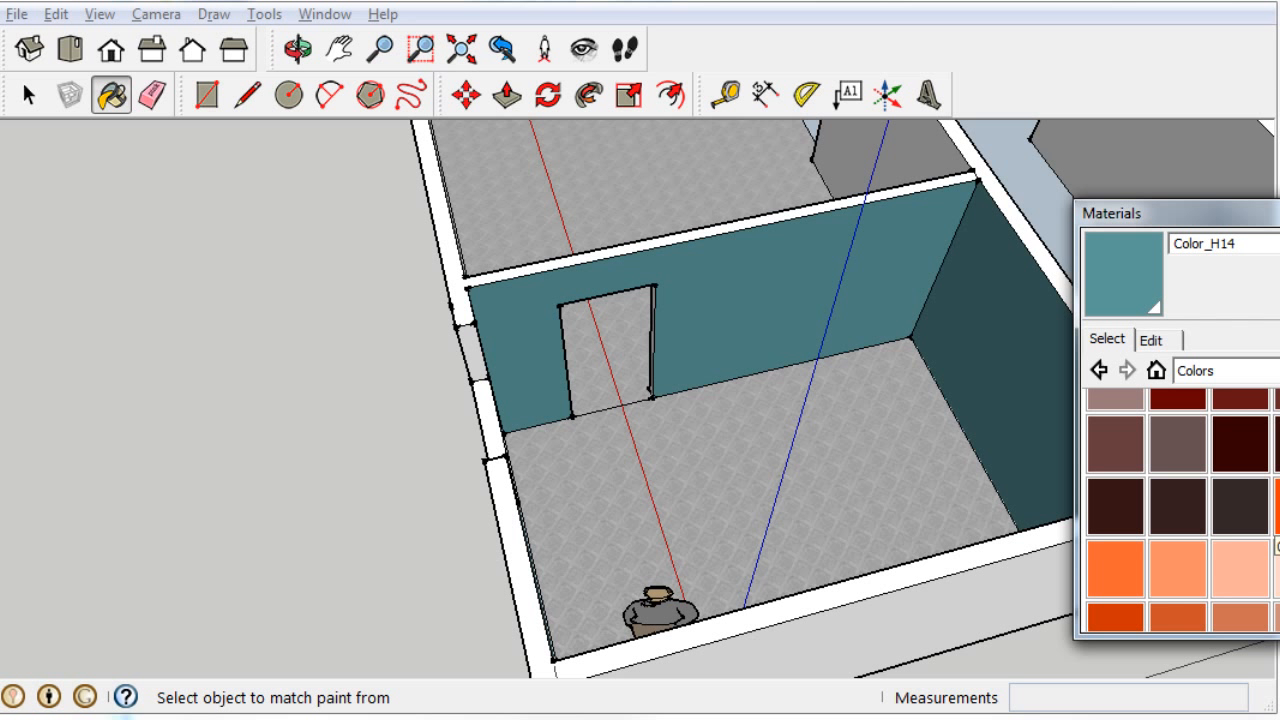
left_click(1277, 510)
left_click(880, 264)
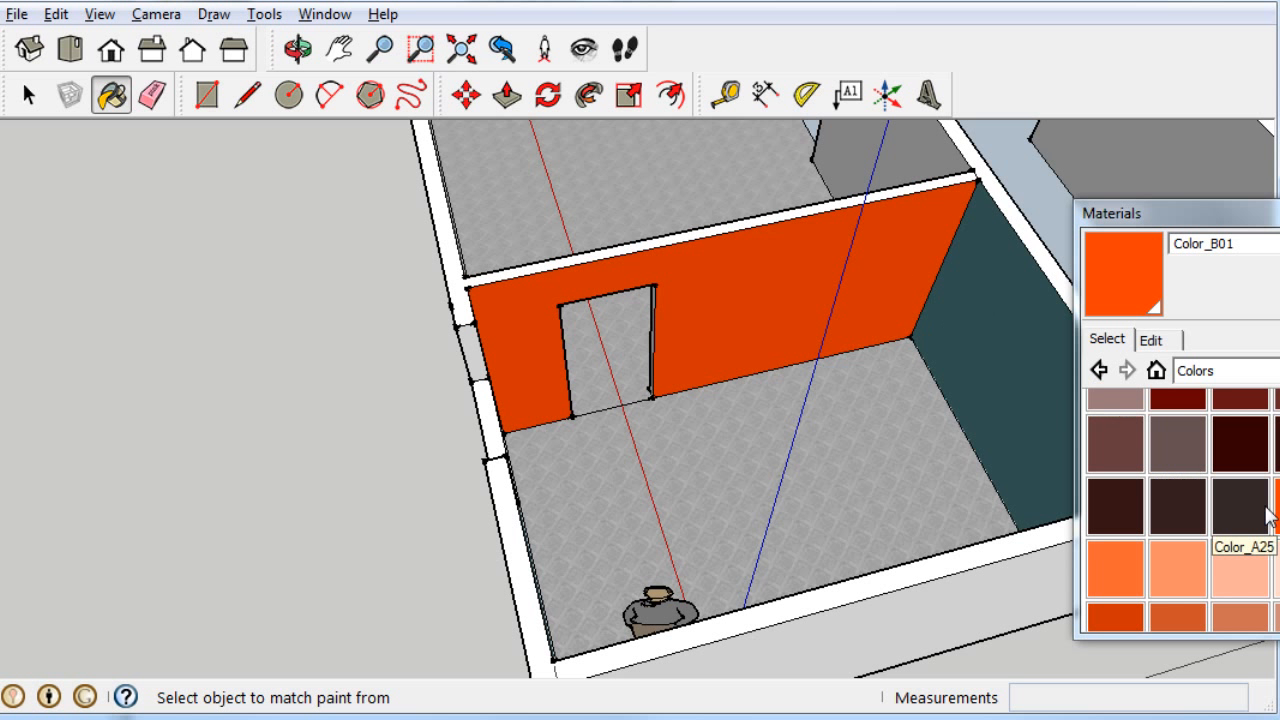
Paint all four walls of the small room with the lighter orange Color_B02
left_click(1115, 568)
left_click(882, 294)
left_click(1003, 410)
mouse_move(943, 477)
middle_mouse_down()
mouse_move(677, 523)
mouse_move(251, 480)
mouse_move(326, 443)
mouse_move(329, 422)
middle_mouse_up()
left_click(335, 428)
left_click(442, 288)
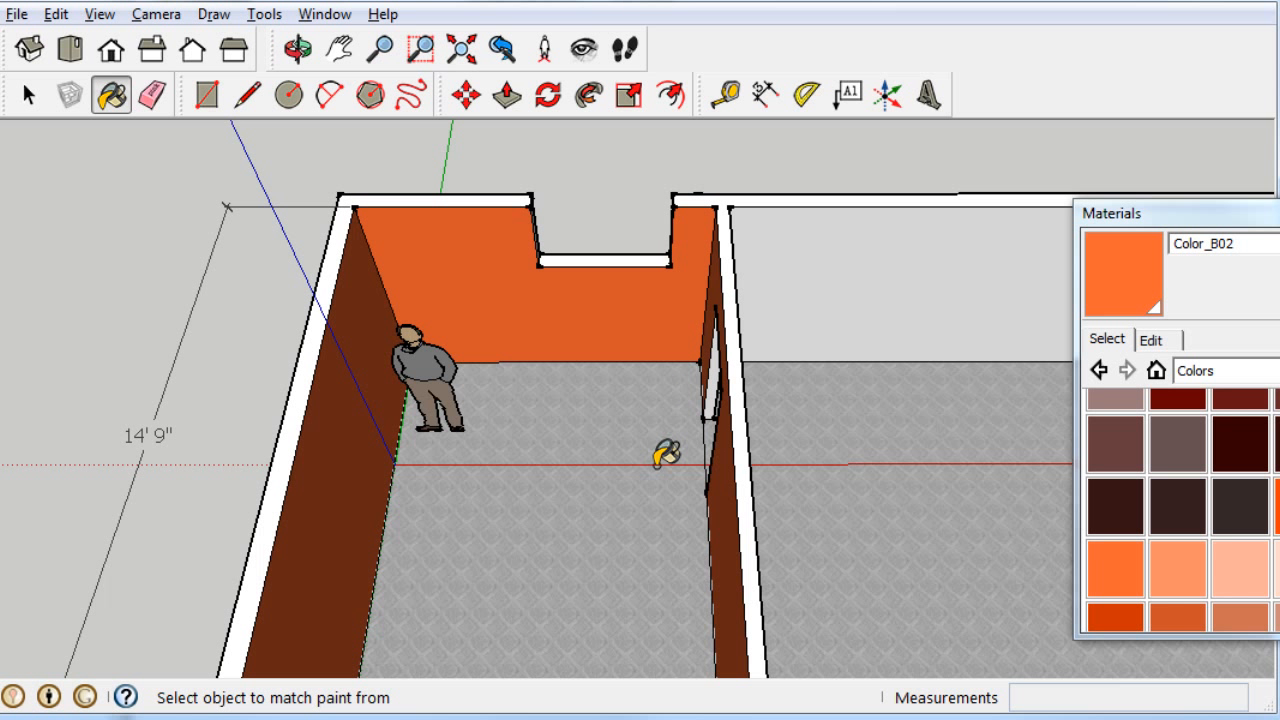
Edit the Color_B02 material on the color wheel to a bright blue at full brightness
scroll(1180, 510, "up", 5)
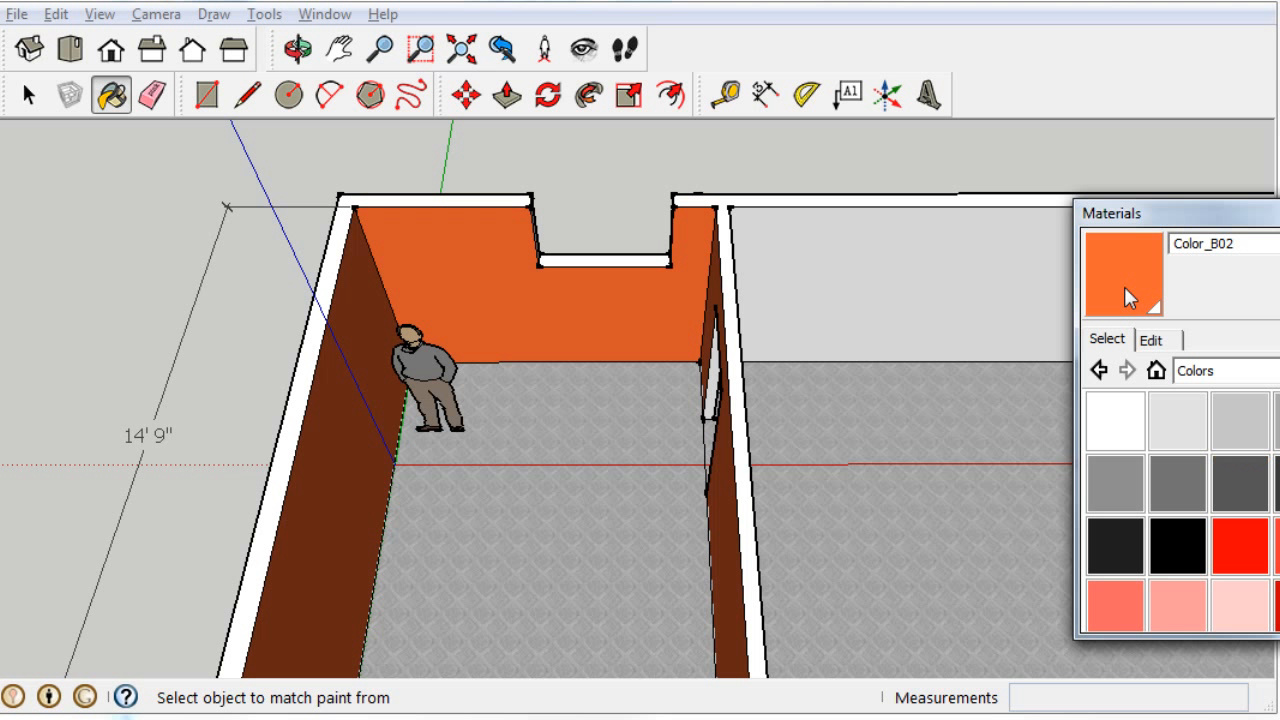
left_click(1151, 340)
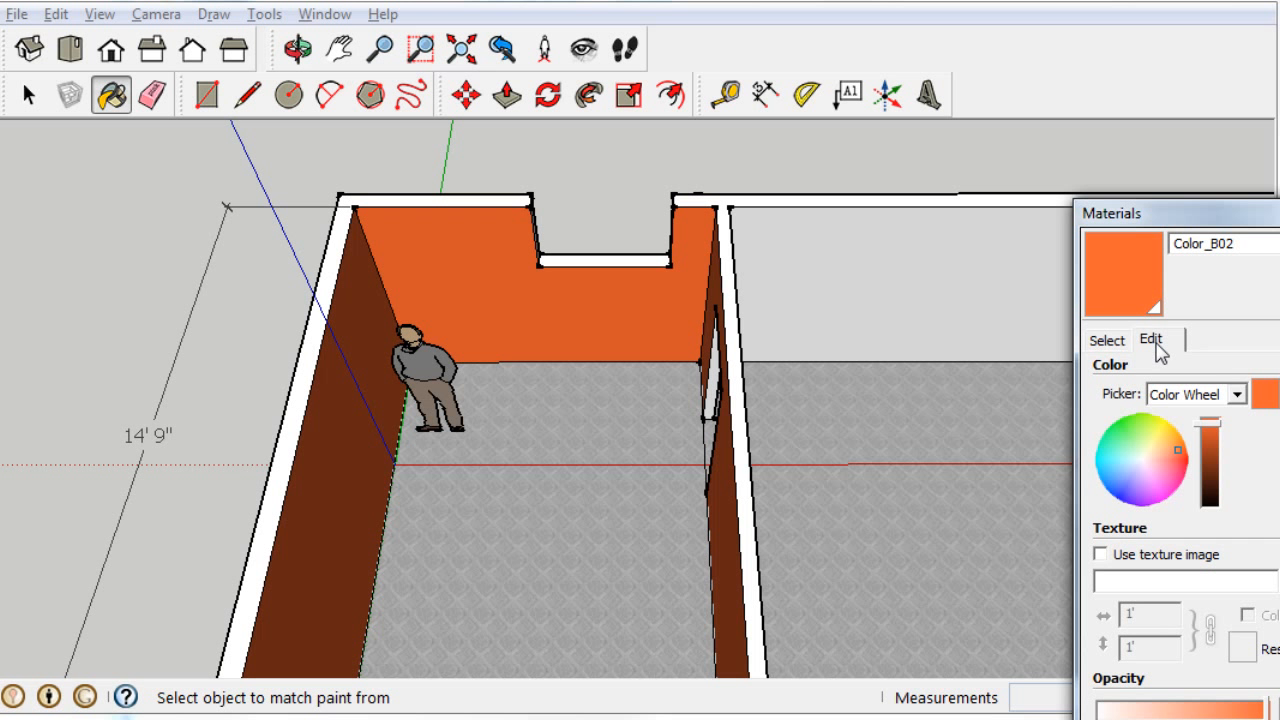
mouse_move(1212, 430)
left_mouse_down()
mouse_move(1205, 490)
mouse_move(1206, 424)
mouse_move(1163, 478)
mouse_move(1121, 505)
mouse_move(1125, 492)
left_mouse_up()
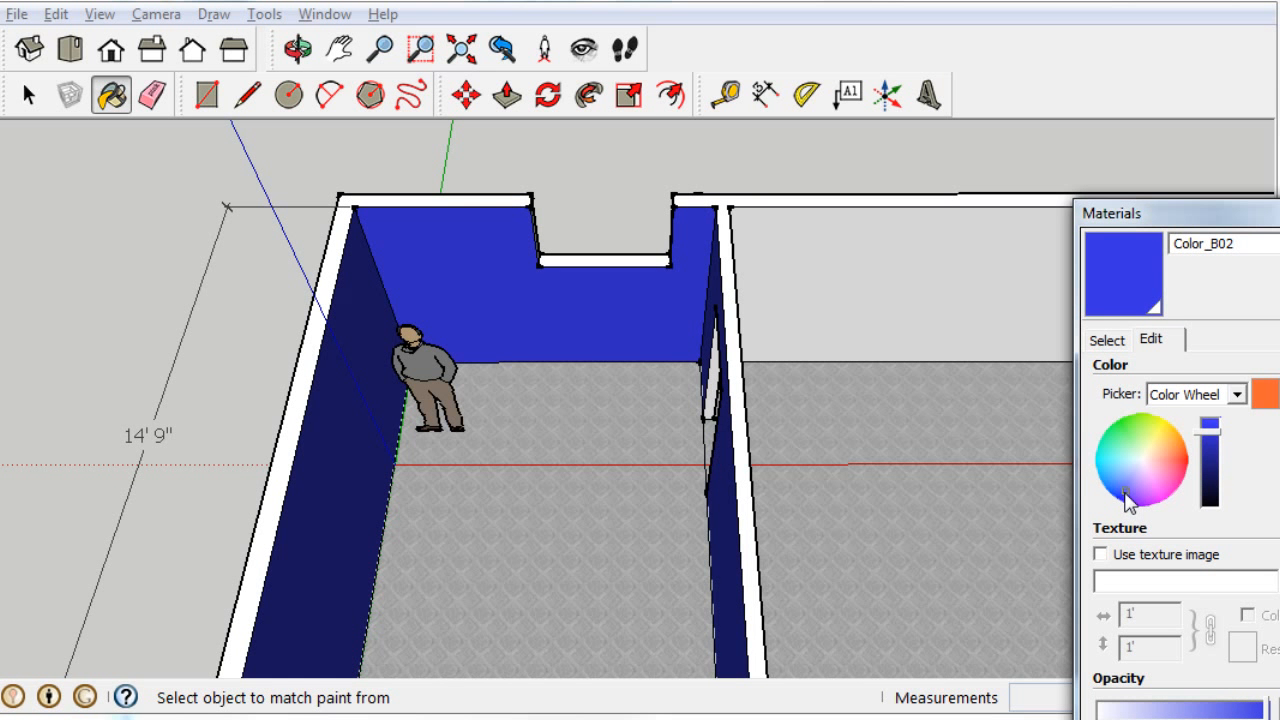
left_click_drag(1211, 444, 1205, 426)
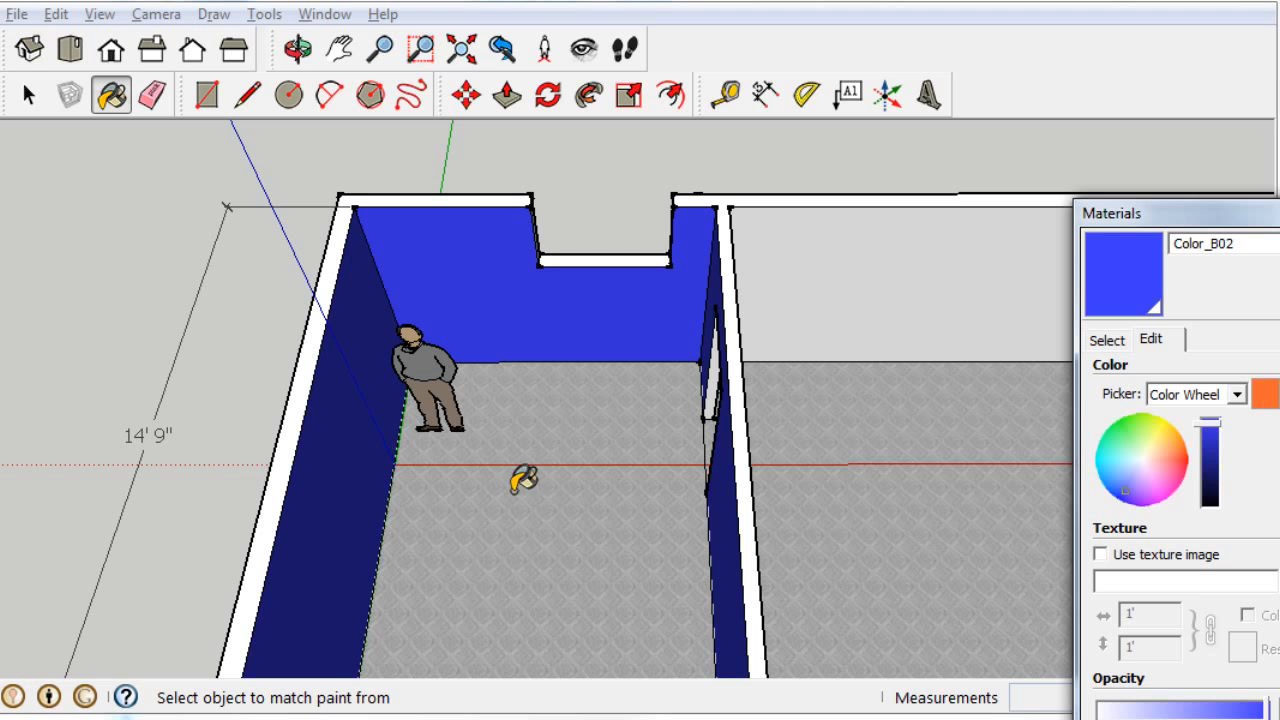
Try the blue Color_B02 on the small room's floor, and undo the fill
left_click(596, 468)
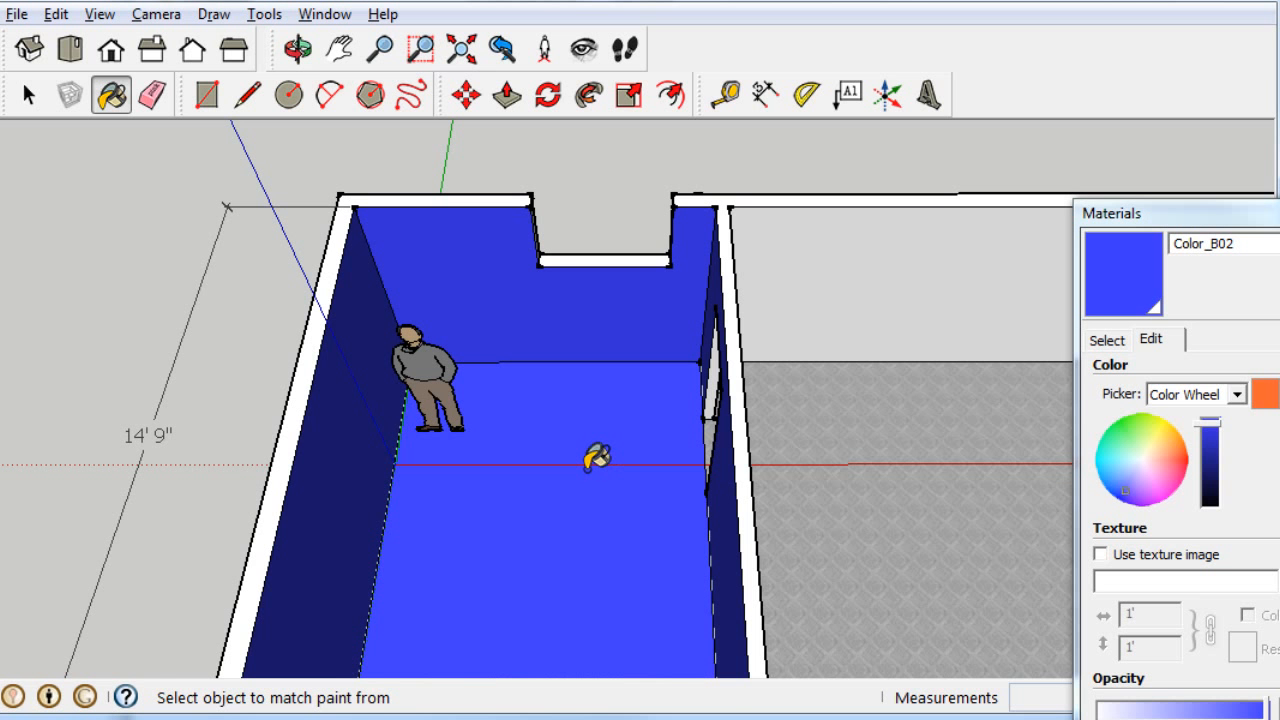
key("ctrl+z")
Delete the two stray edges outlining the unpainted rectangle in the corner of the small room's blue wall
key("o")
left_click_drag(596, 458, 147, 423)
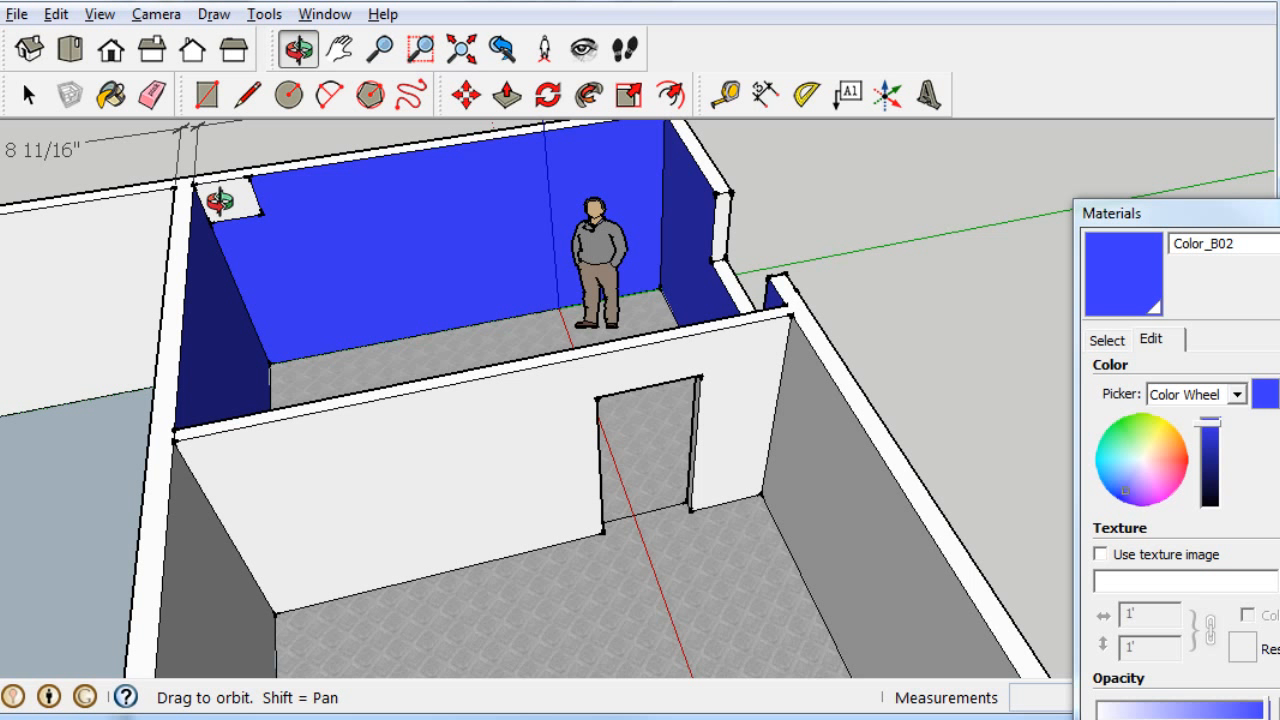
scroll(208, 181, "up", 6)
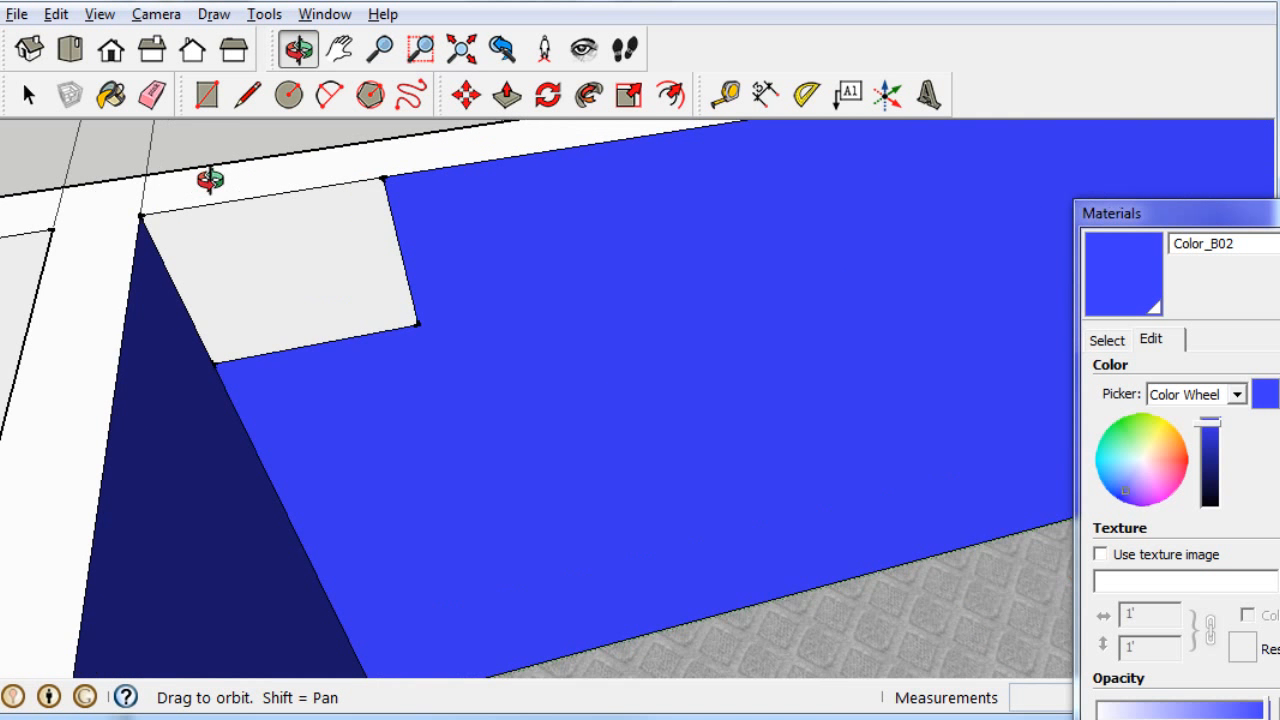
scroll(210, 180, "up", 1)
key("space")
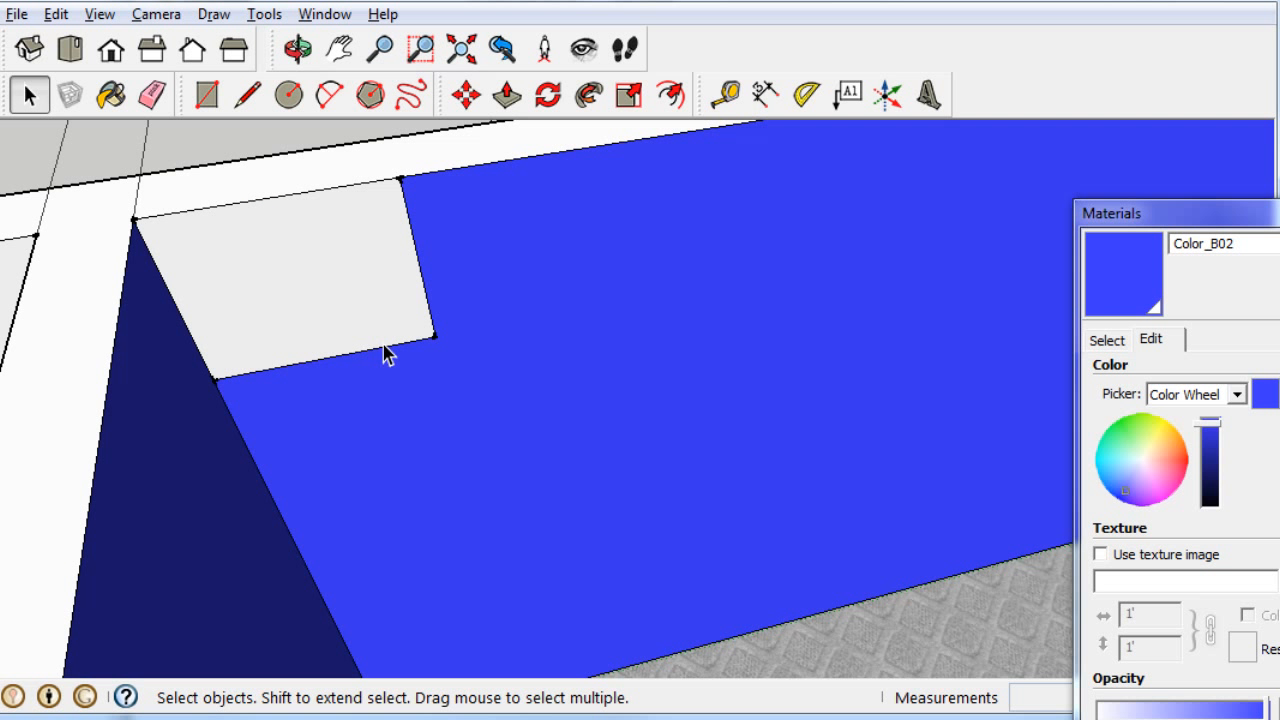
left_click(388, 356)
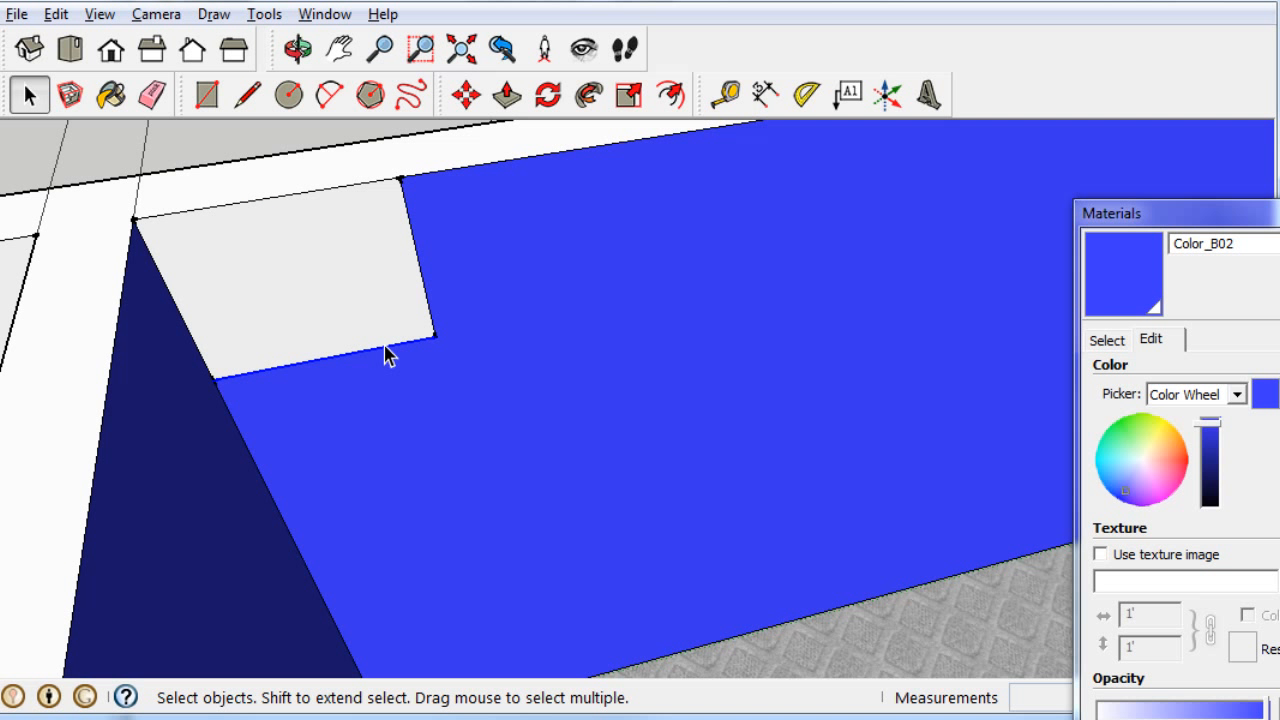
key("Delete")
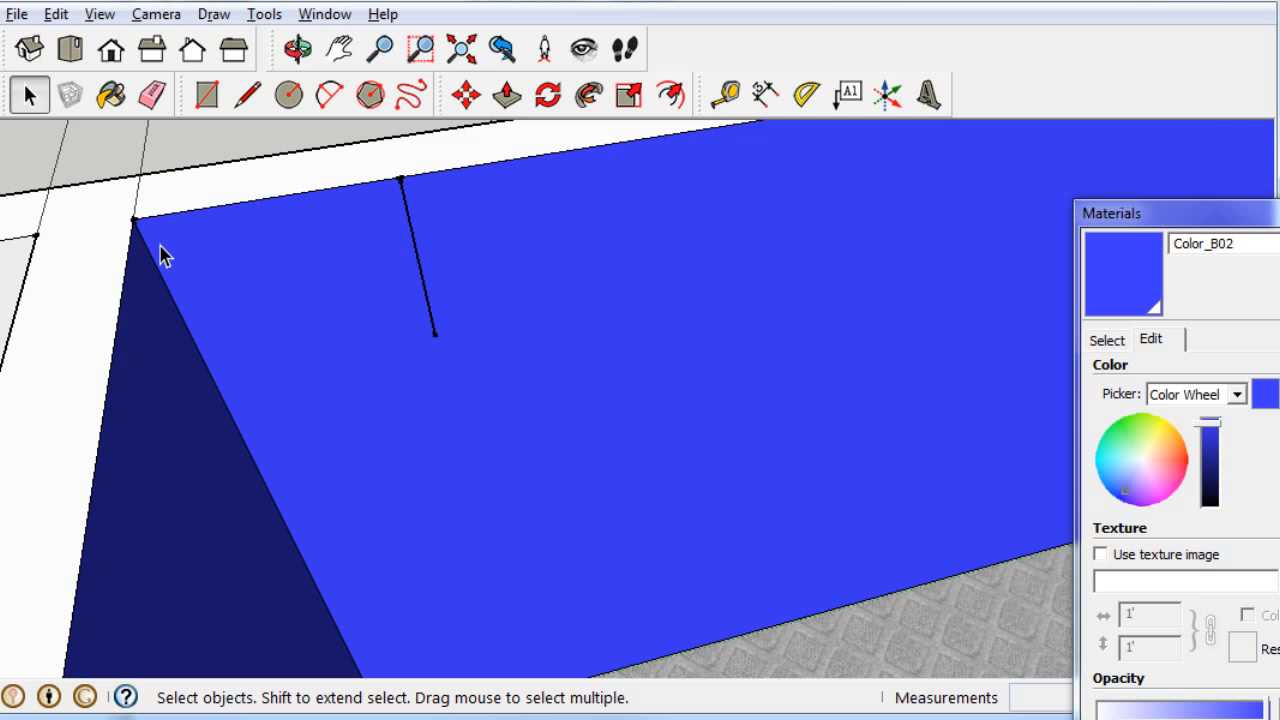
left_click(433, 324)
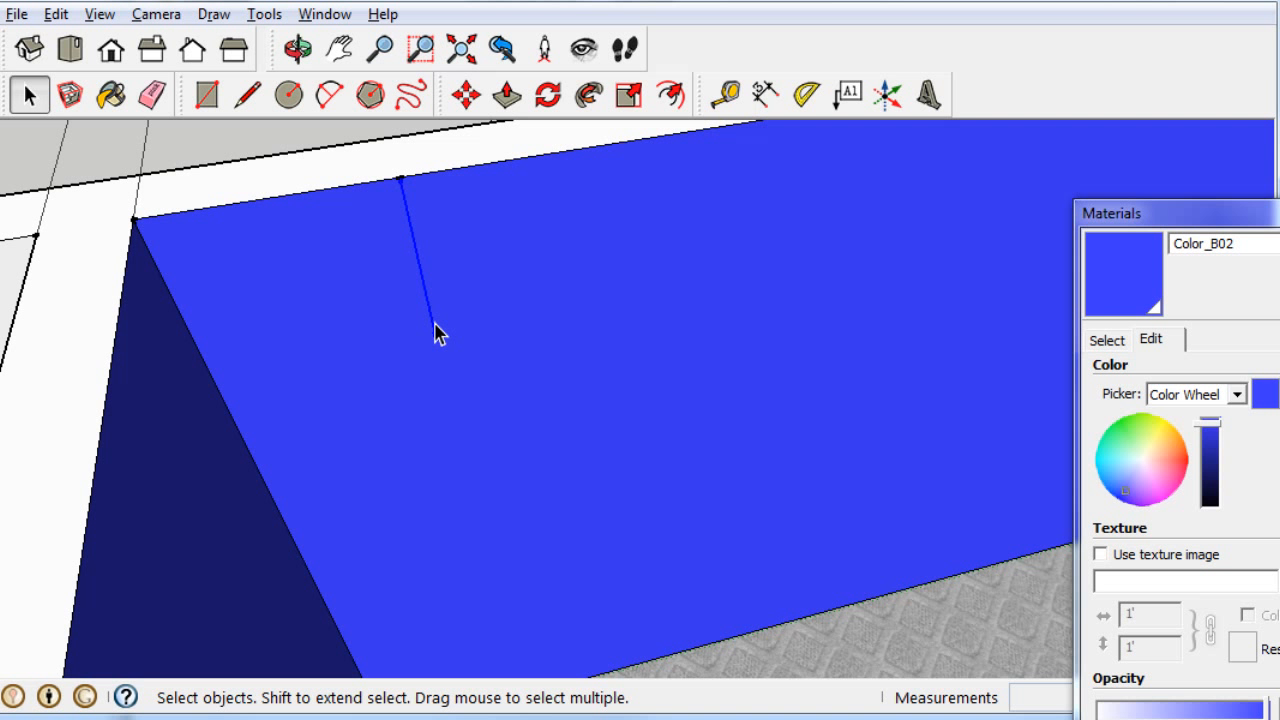
key("Delete")
scroll(526, 348, "down", 4)
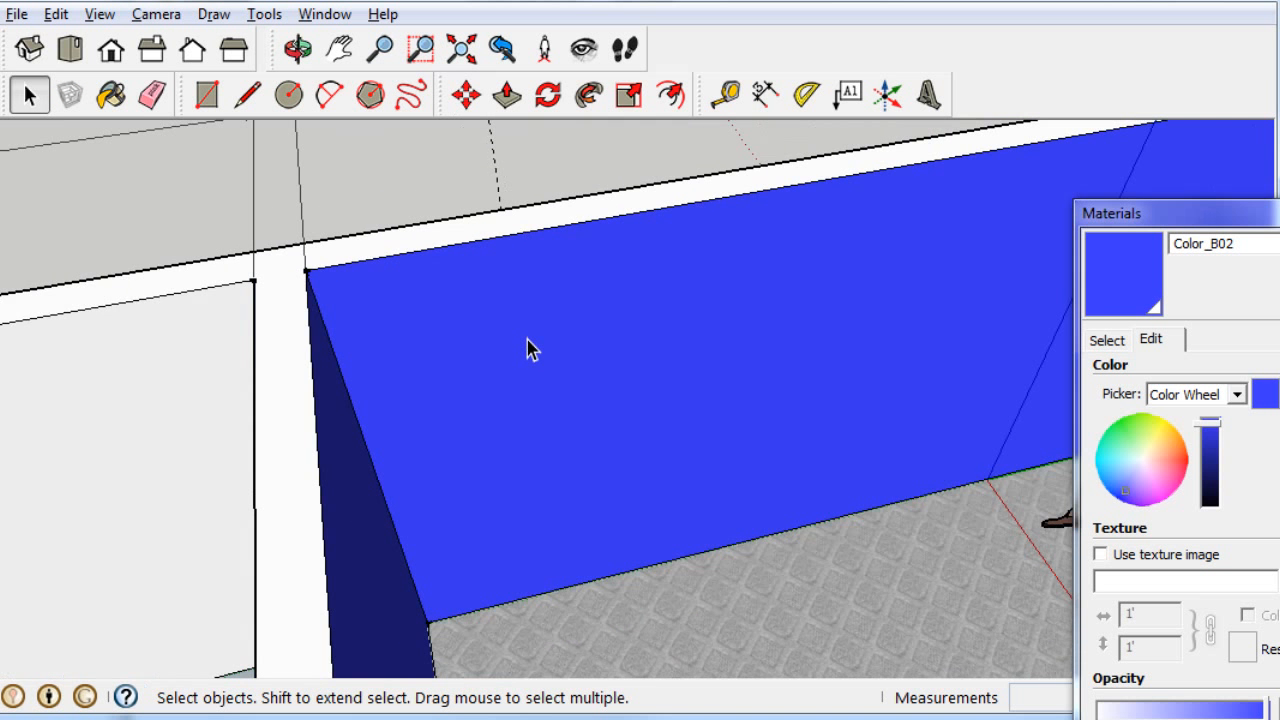
scroll(526, 348, "down", 3)
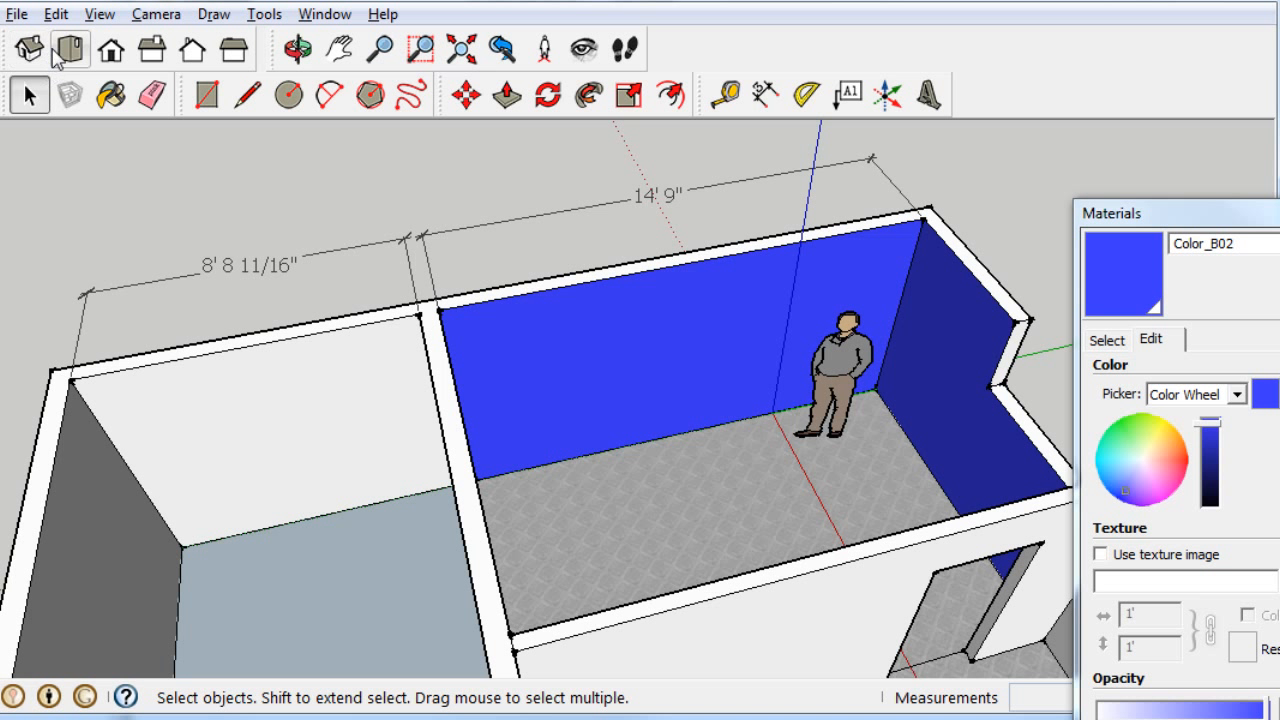
Switch to the top view of the house and close the Materials window
left_click(70, 48)
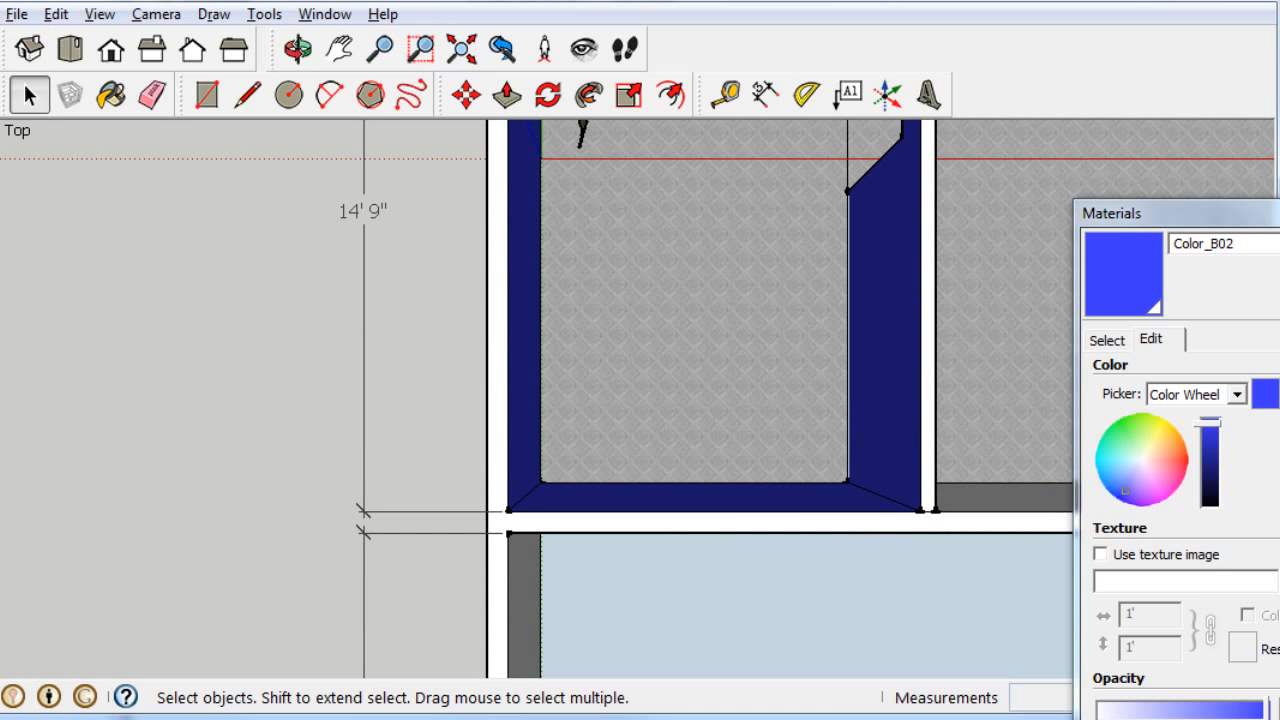
left_click(1279, 211)
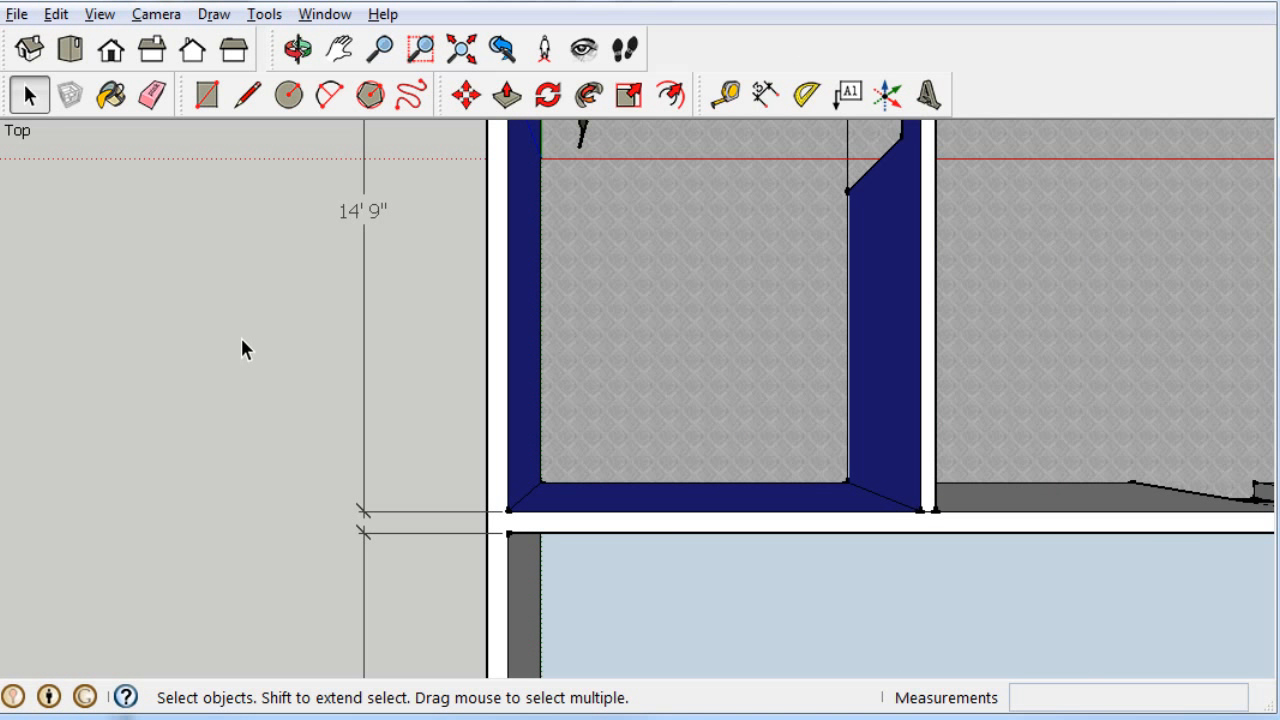
scroll(242, 338, "down", 5)
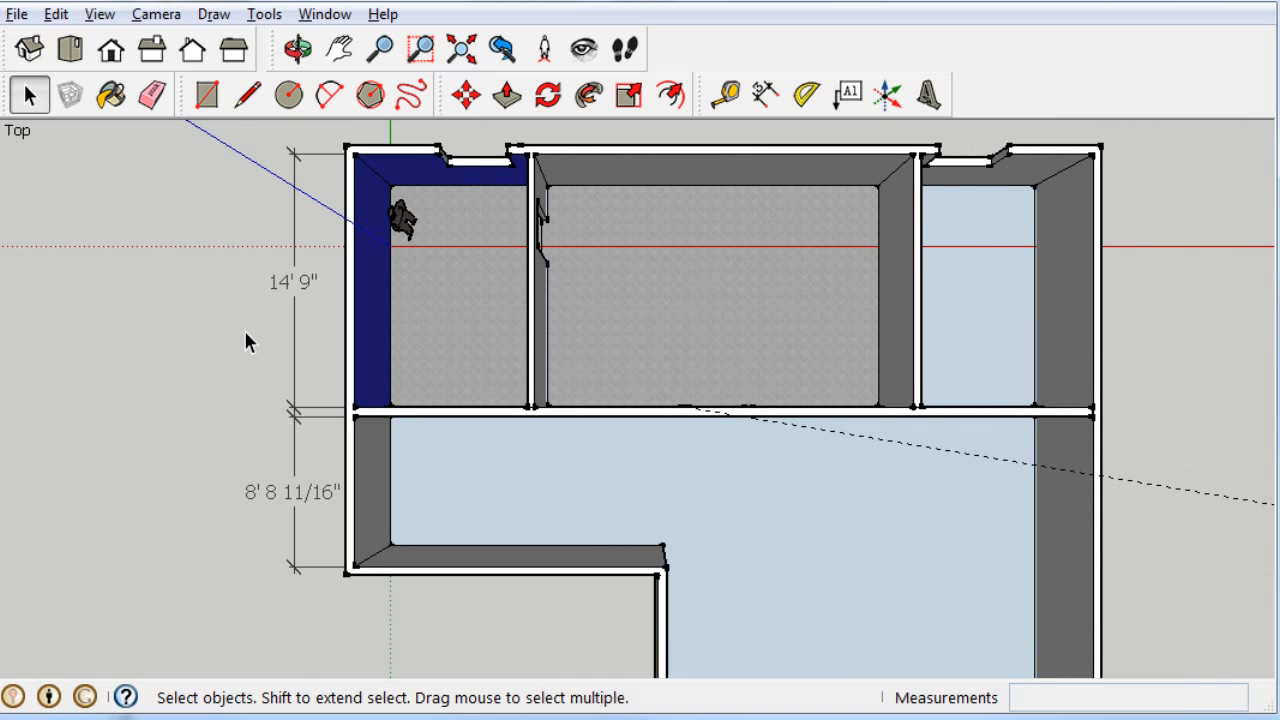
Open the 3D Warehouse to get models and search it for "tank"
left_click(16, 14)
mouse_move(184, 338)
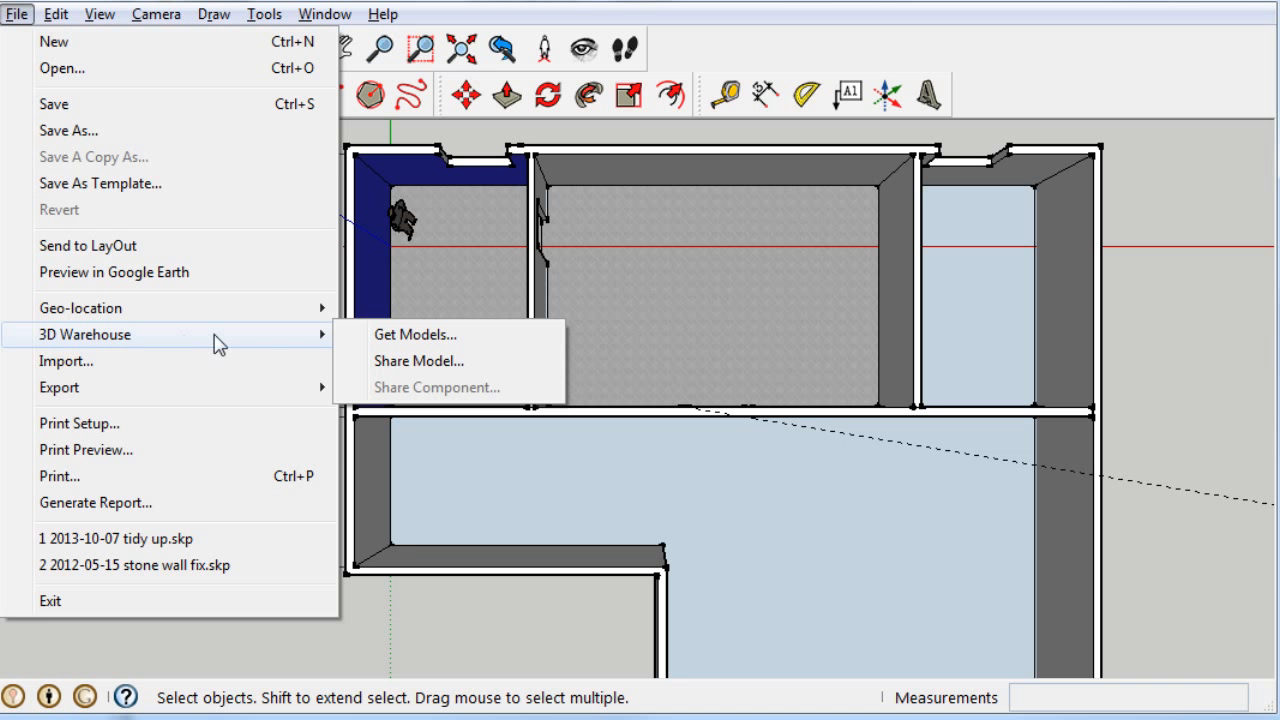
left_click(435, 341)
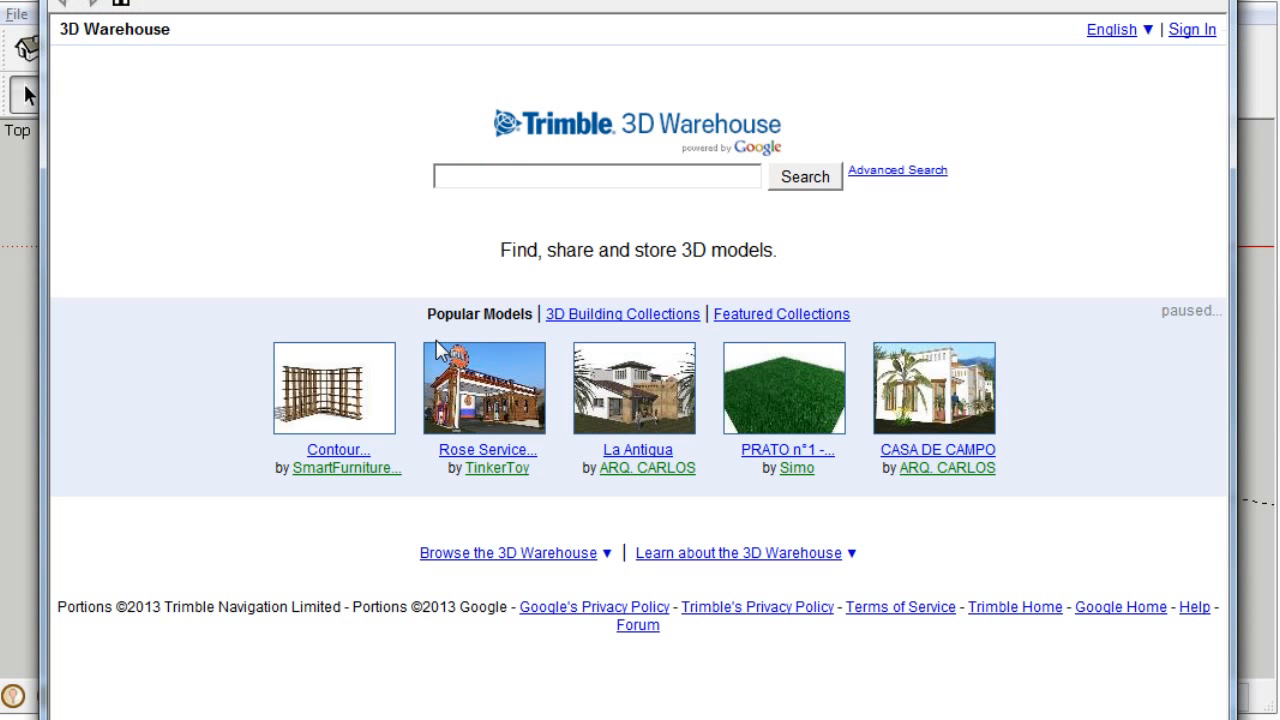
left_click(533, 177)
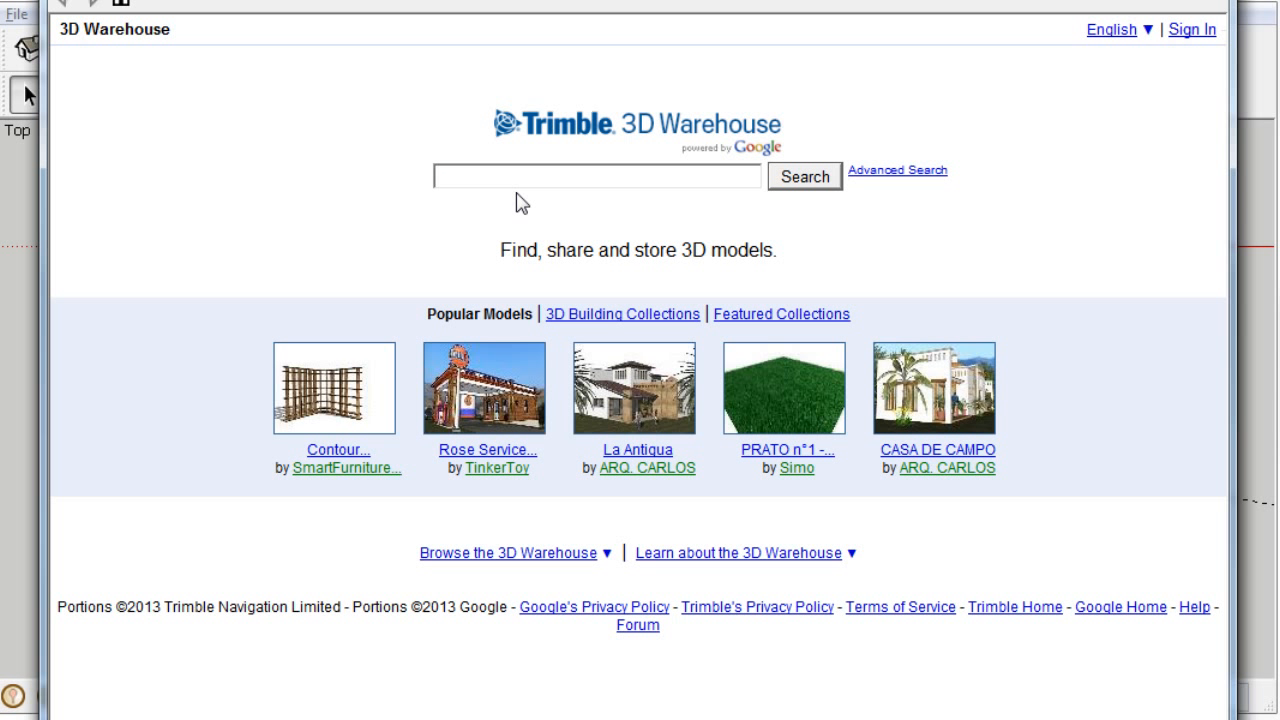
key("Return")
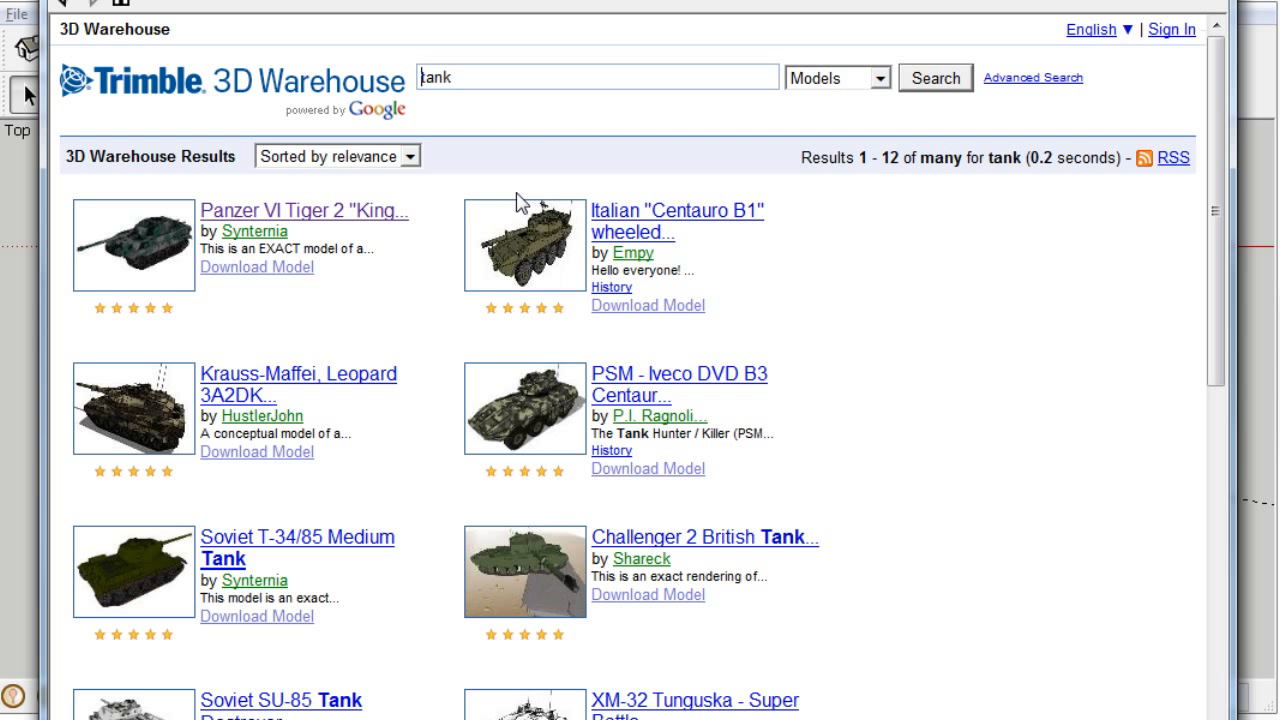
Download the Panzer VI Tiger 2 "King Tiger" Heavy Tank and load it directly into the house model
left_click(307, 214)
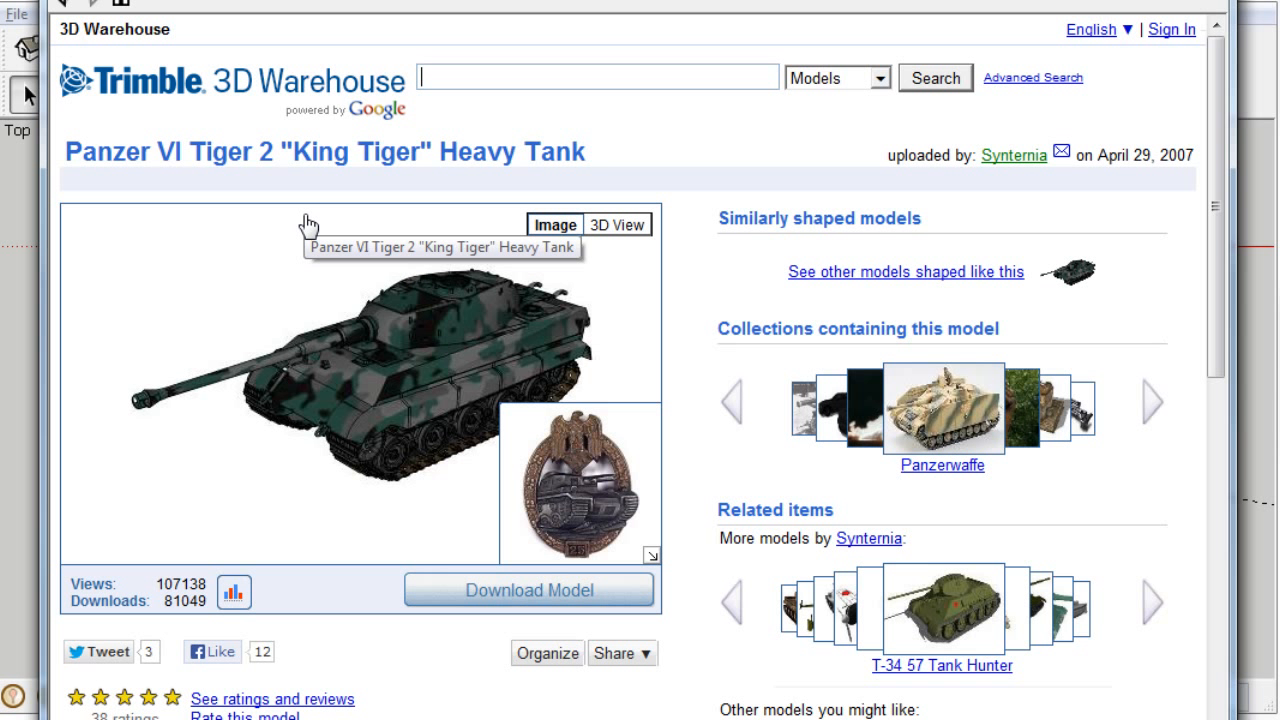
left_click(518, 592)
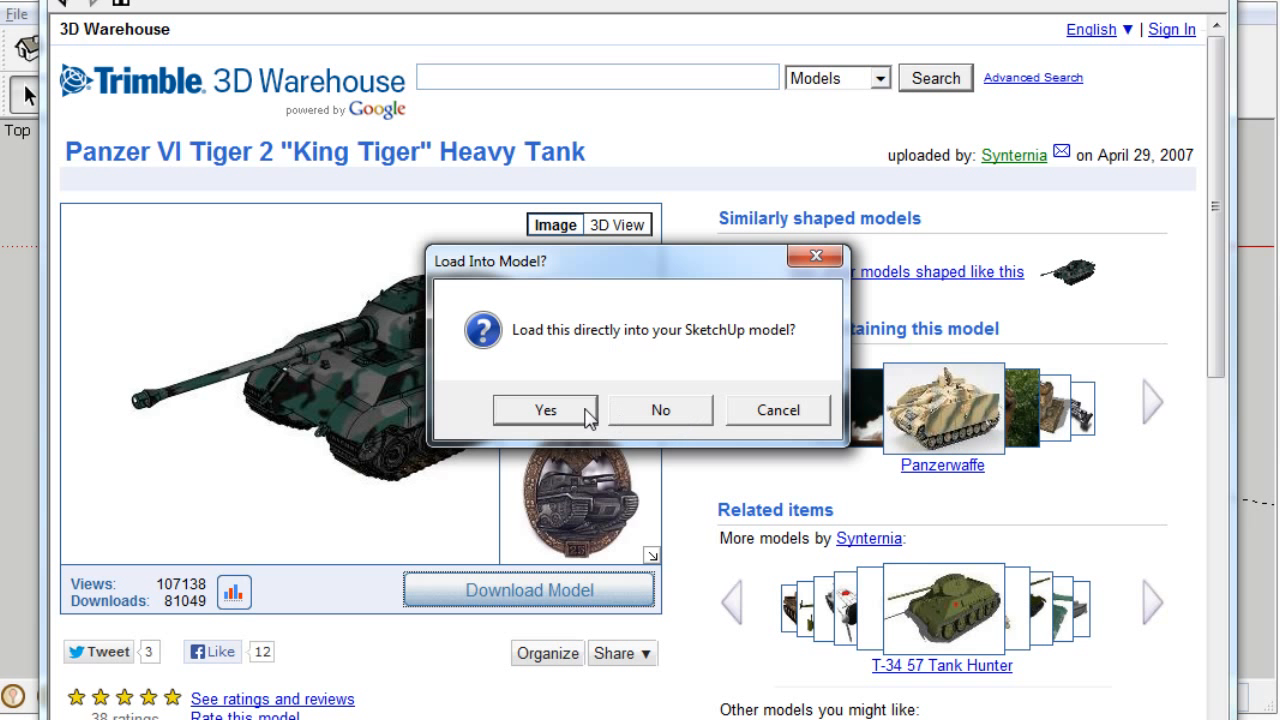
left_click(549, 410)
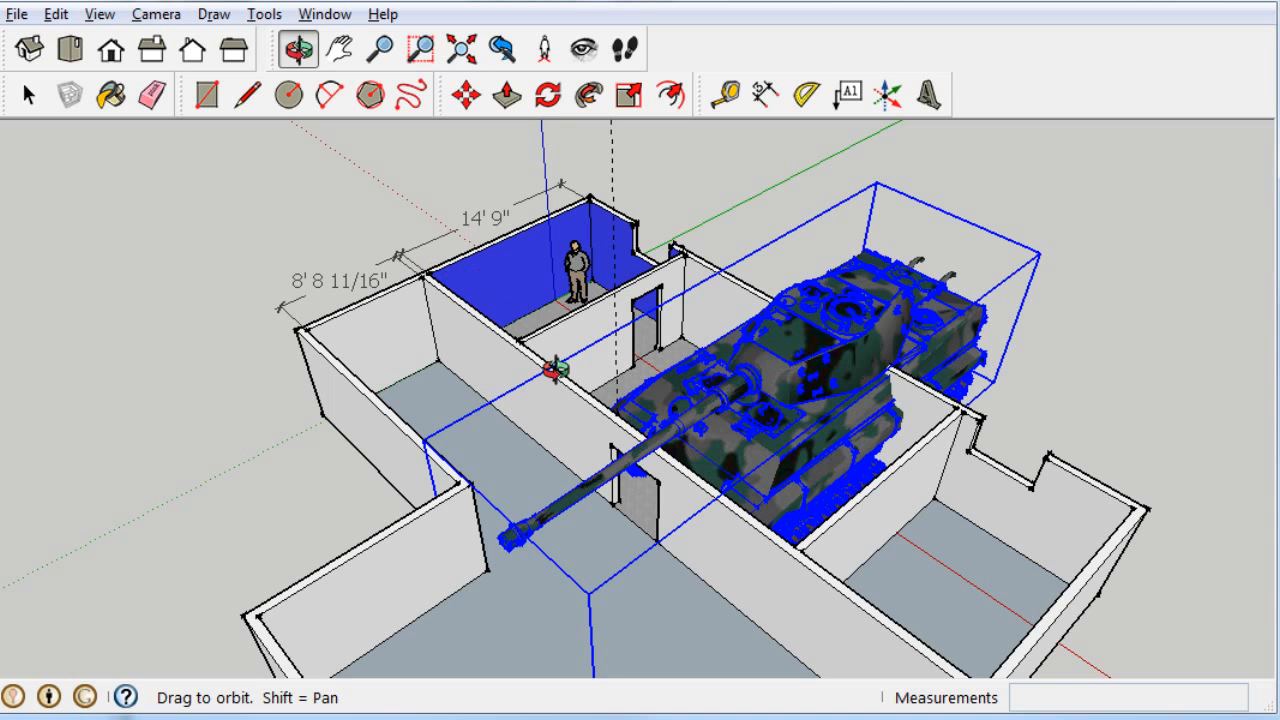
Move the tank component about 4' 11" so that it cuts through the long interior wall
scroll(647, 457, "up", 5)
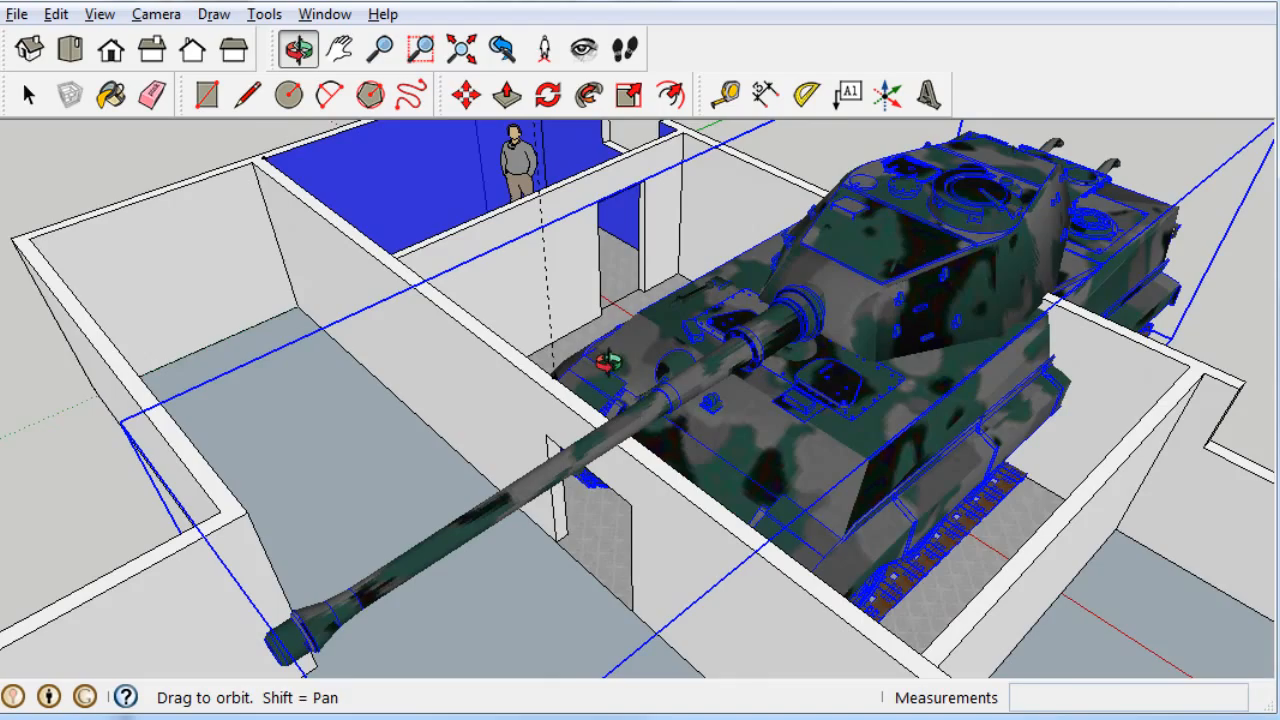
left_click_drag(835, 384, 1262, 292)
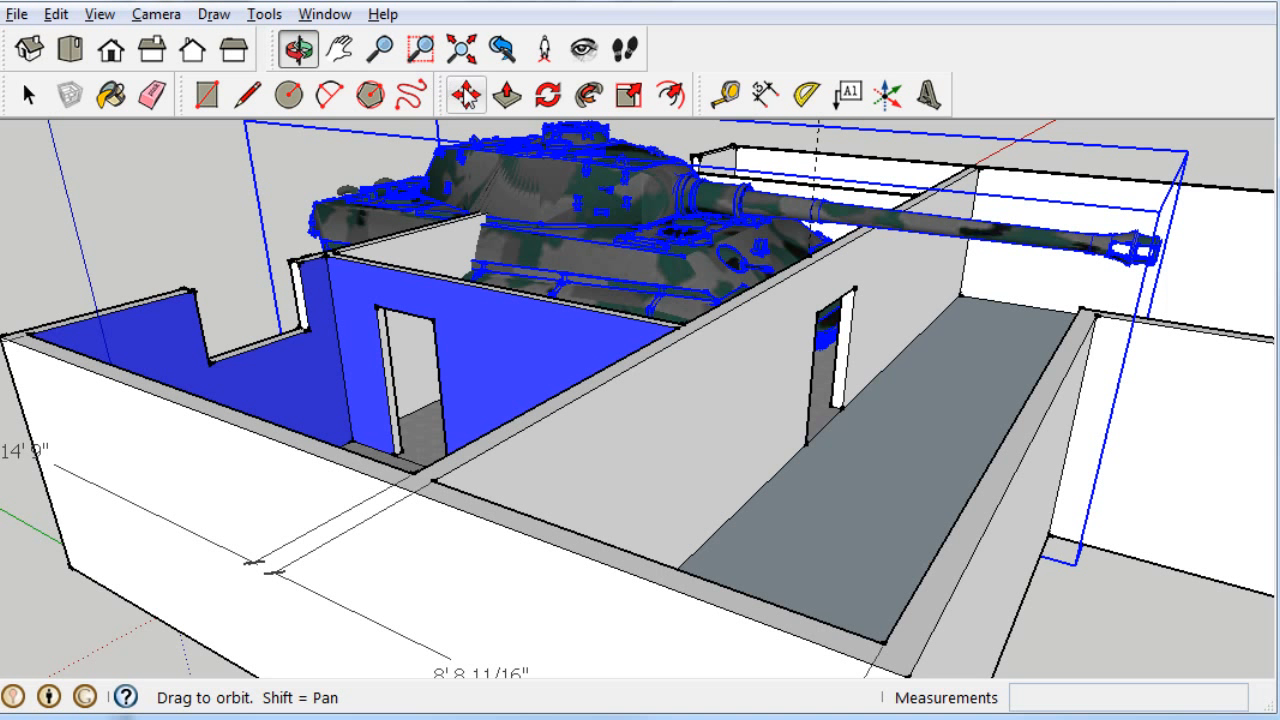
left_click(467, 96)
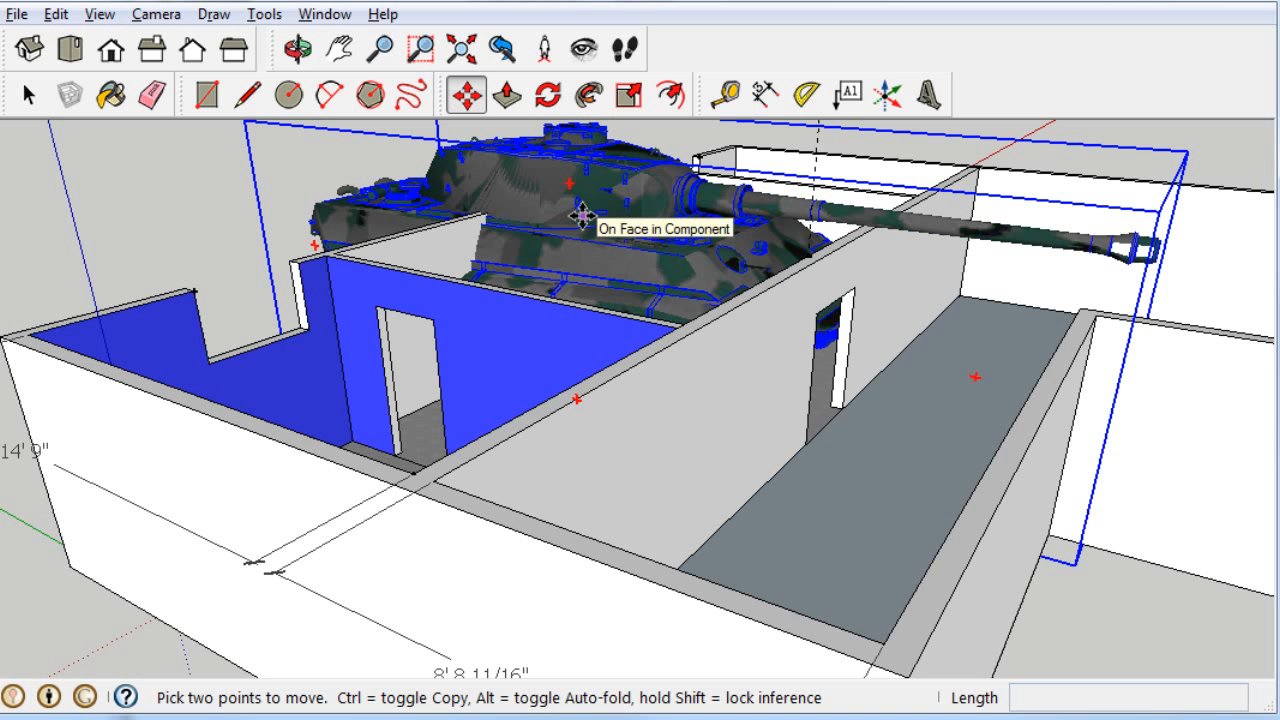
left_click(580, 214)
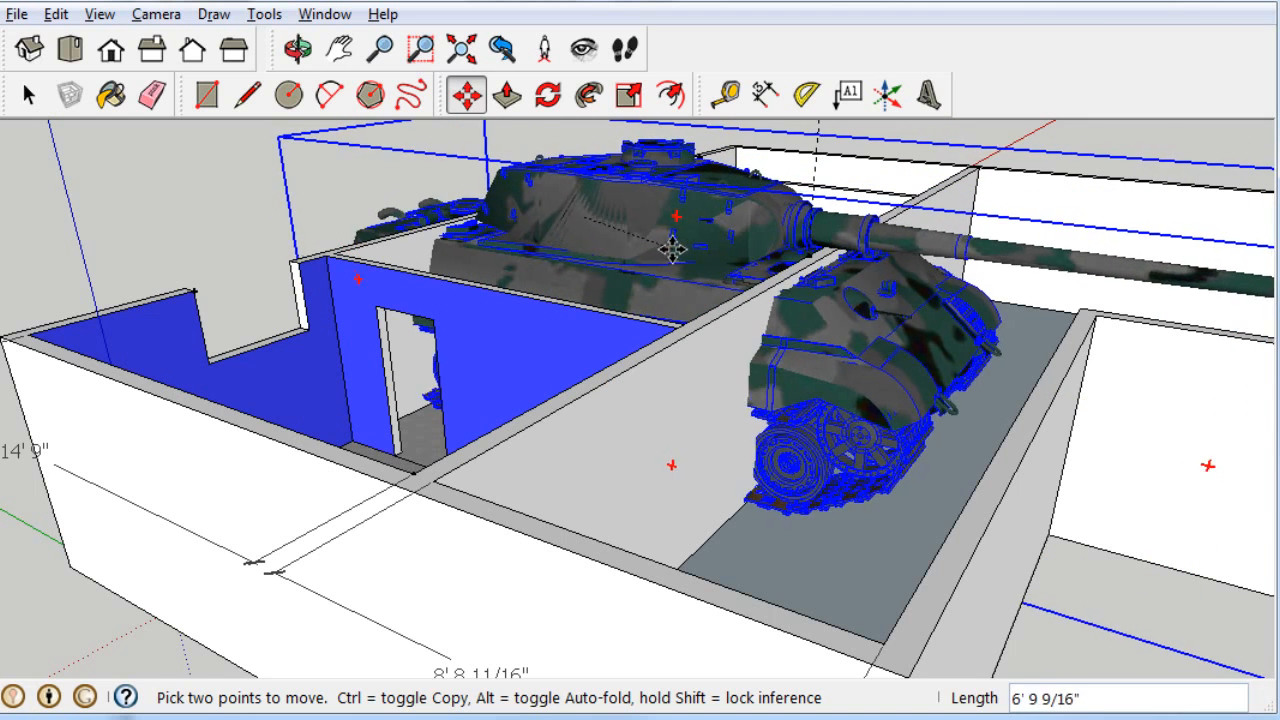
left_click(686, 220)
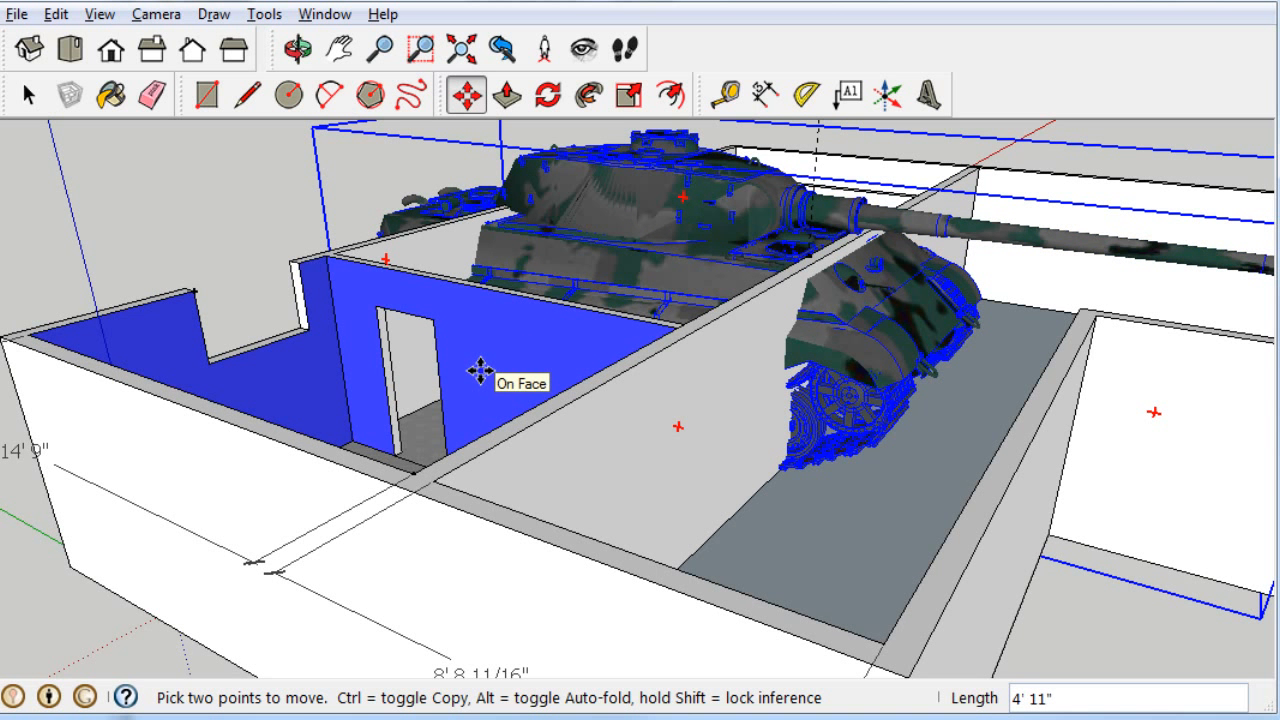
Draw a rectangle about 4' 4" by 7' 7" on the ground outside the house and pull it up about 3' 10" into a box
key("h")
left_click_drag(389, 371, 962, 495)
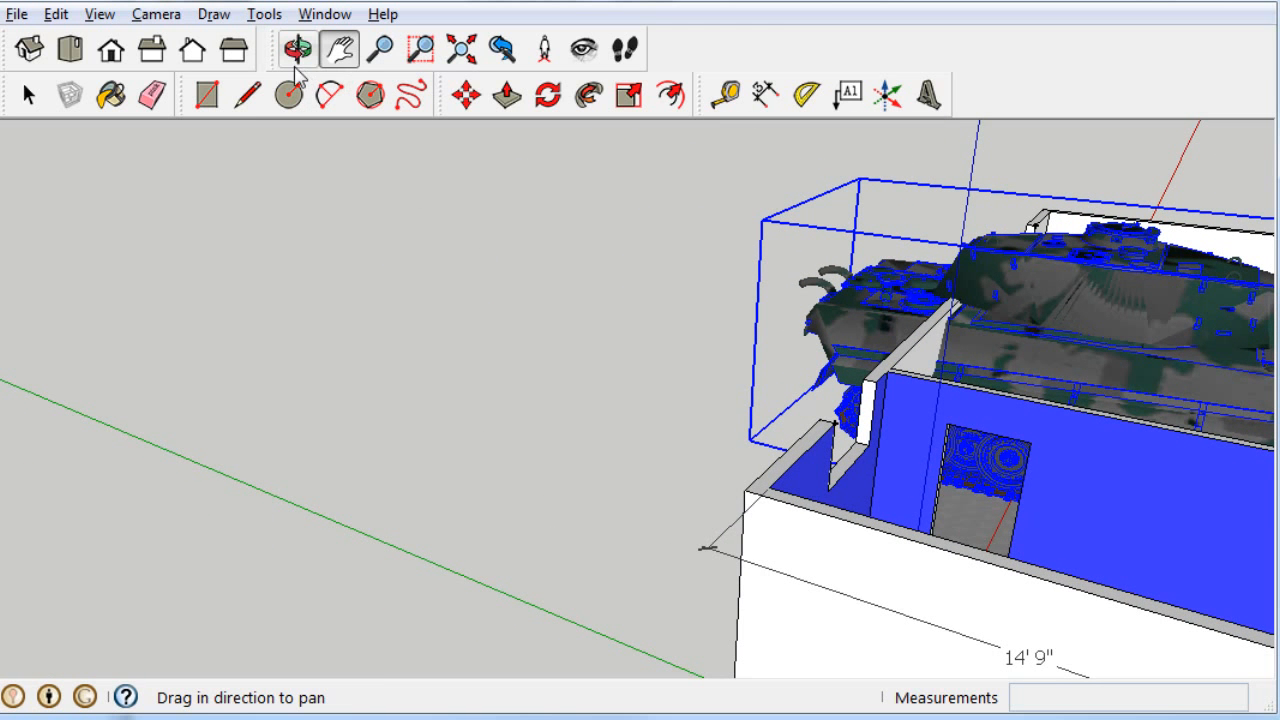
left_click(203, 98)
left_click(473, 428)
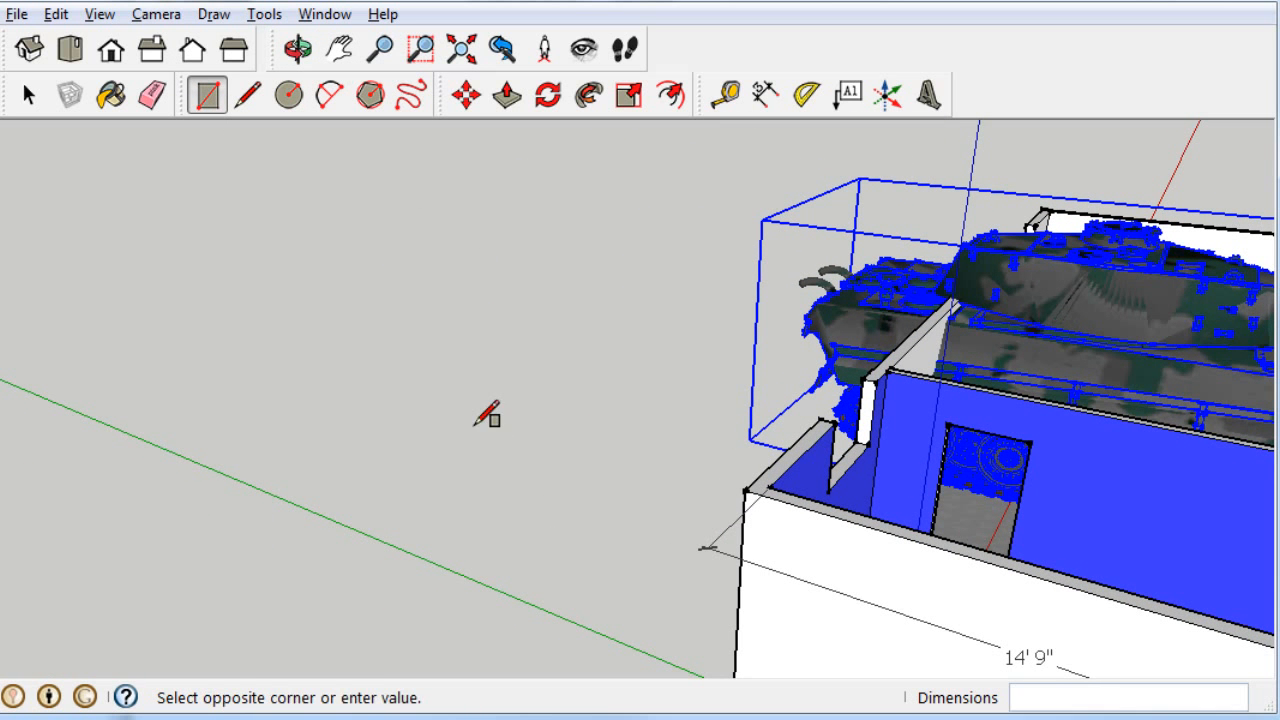
left_click(535, 503)
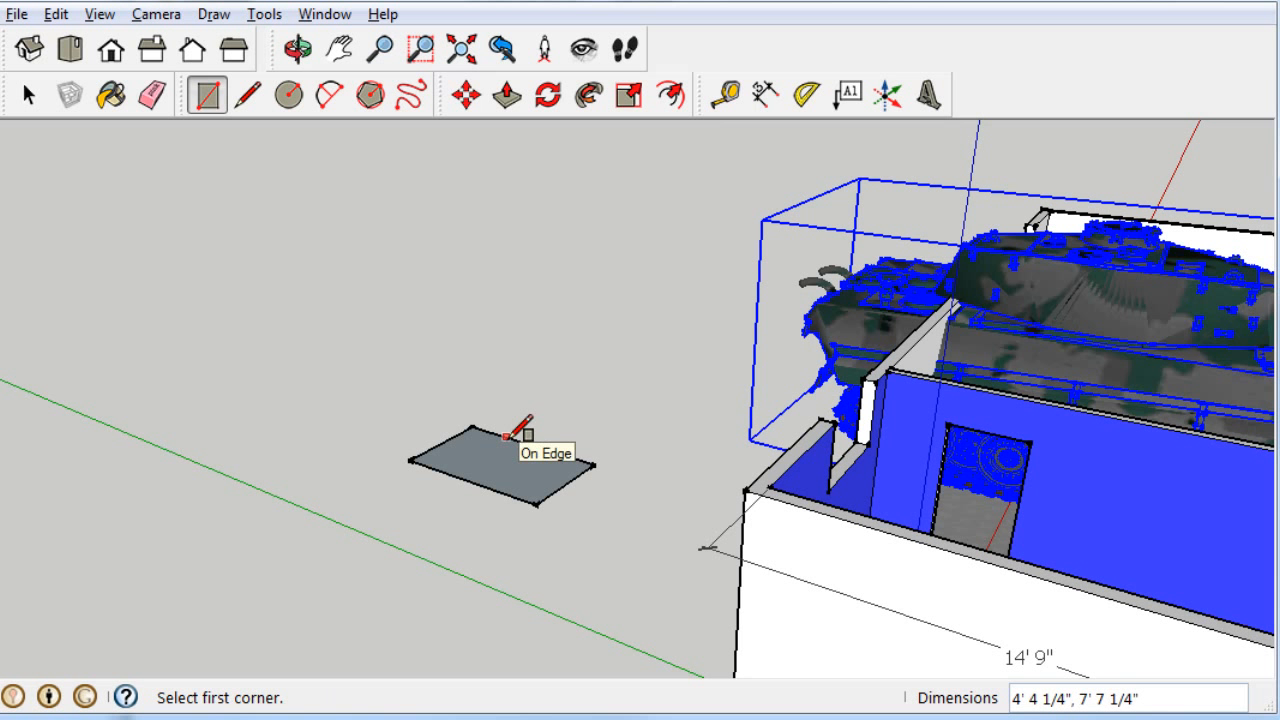
key("p")
left_click_drag(503, 462, 488, 412)
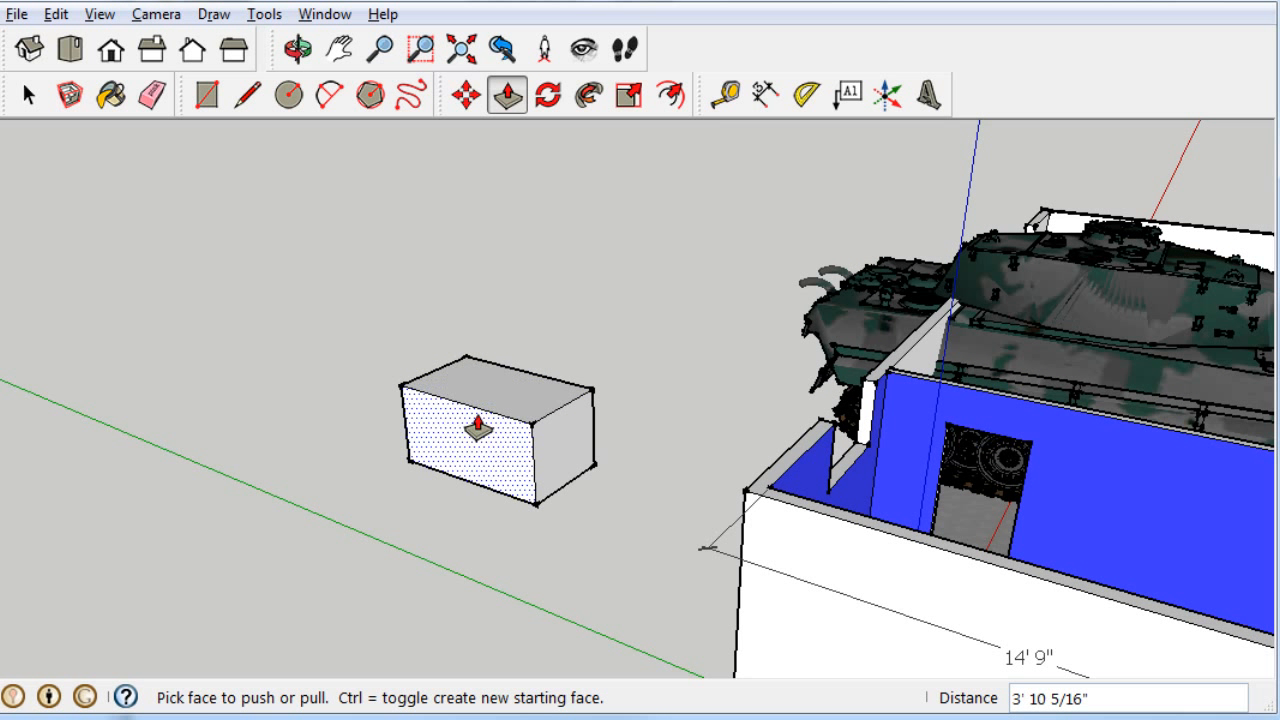
Move the box's long side face about 10 1/8" inward to make the box narrower
key("m")
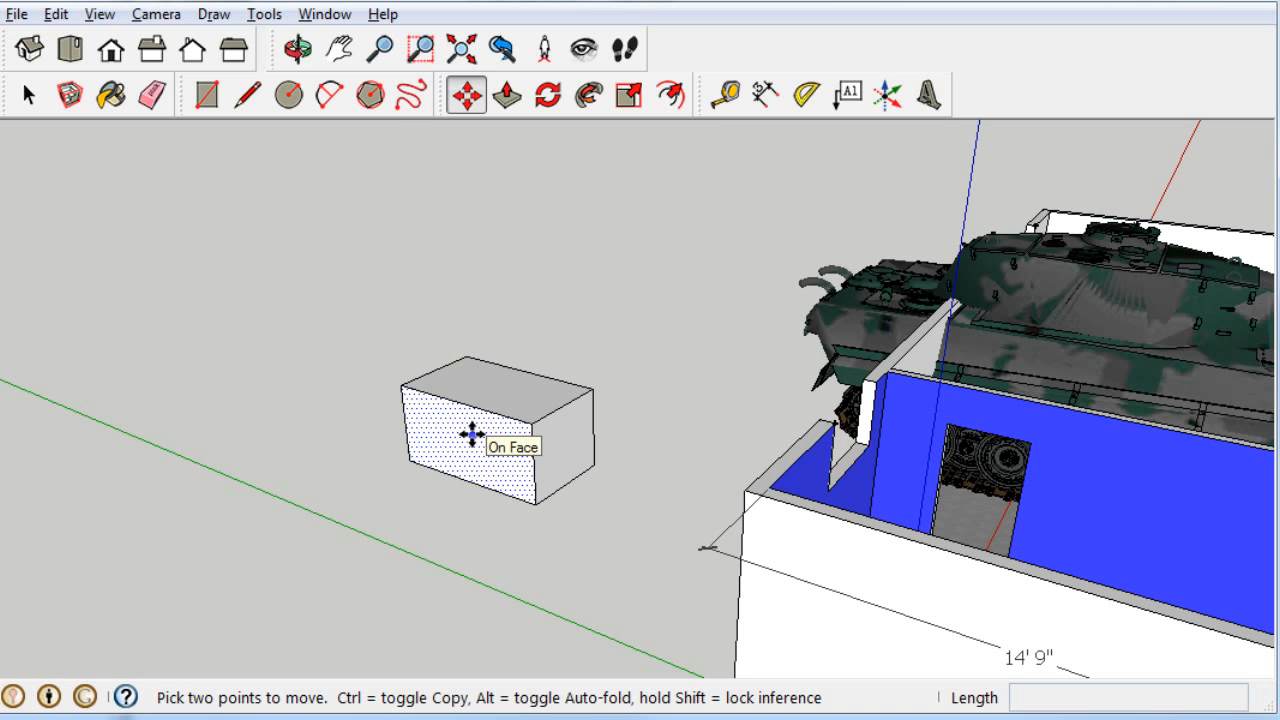
left_click(471, 434)
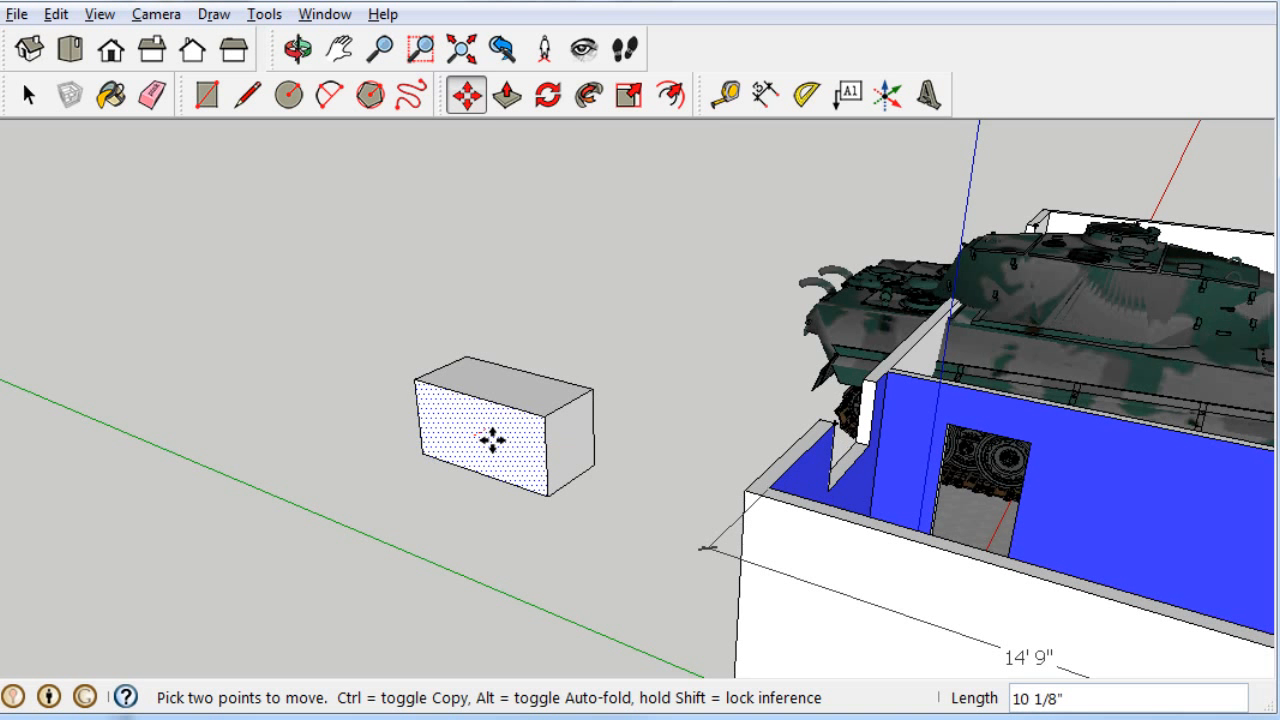
left_click(492, 440)
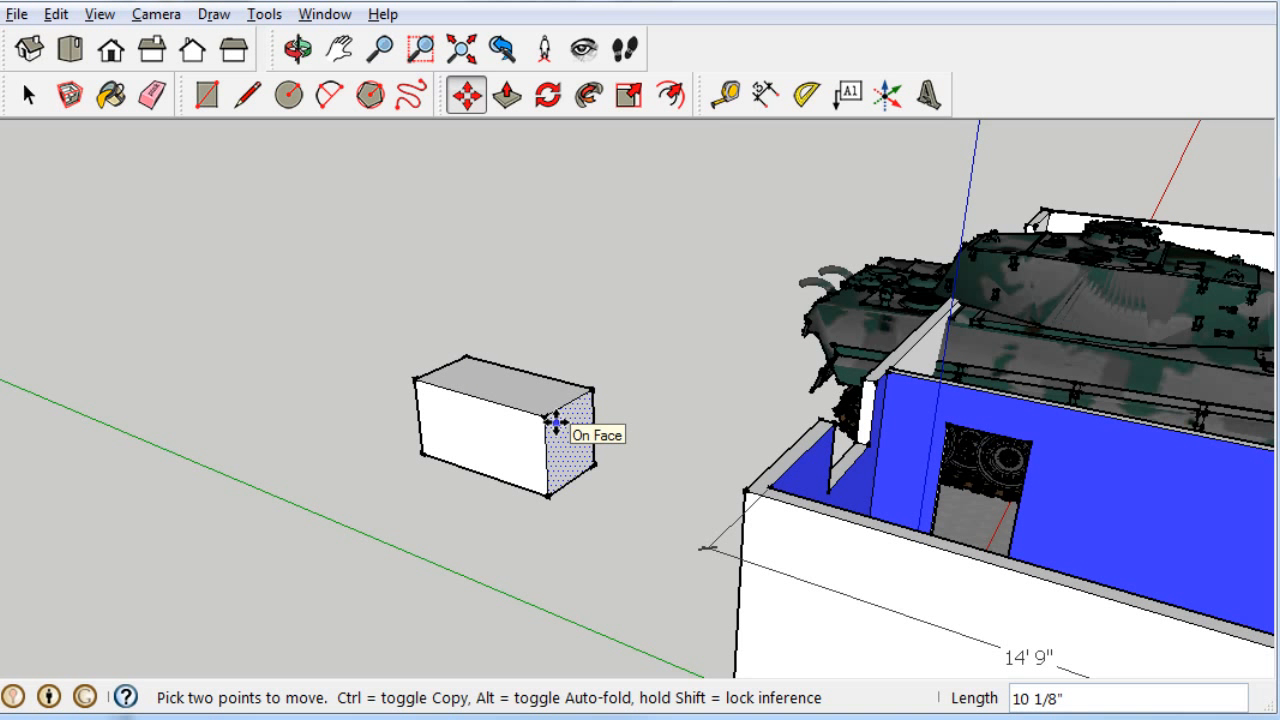
Pull the box's end face about 15' 5" through the outer wall into the blue room
key("p")
left_click(560, 440)
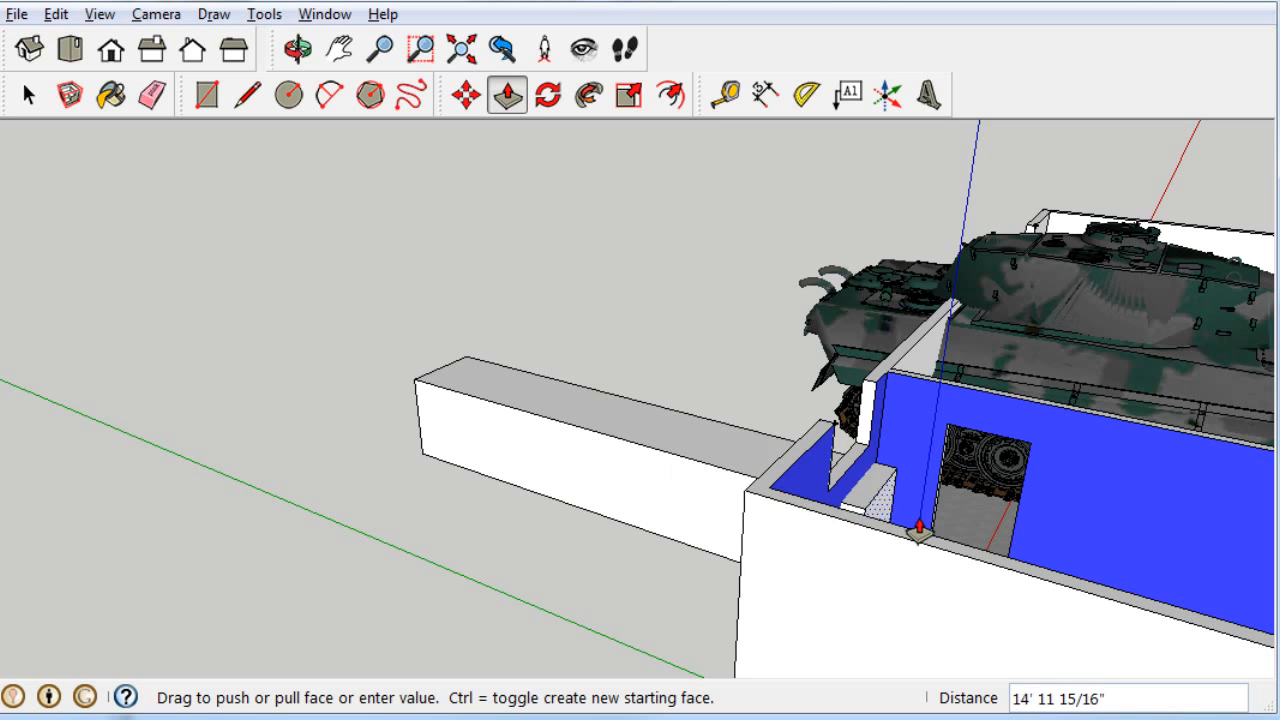
left_click(934, 535)
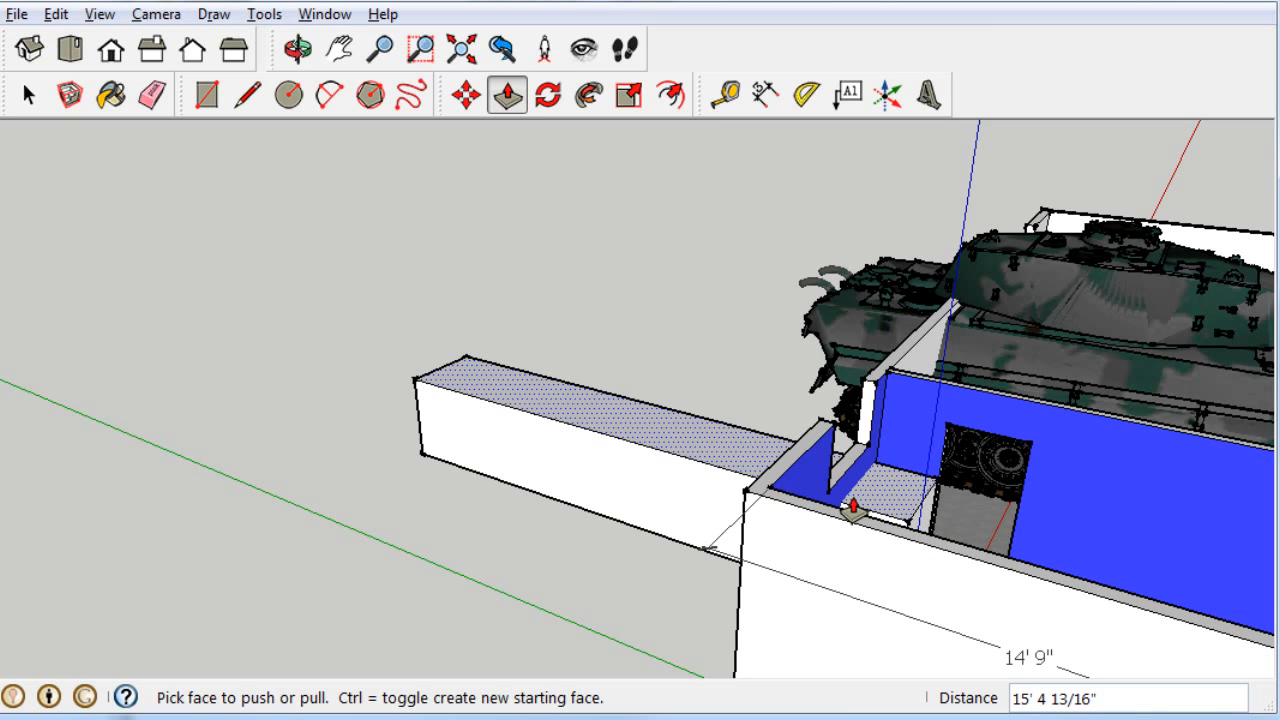
Delete the long upper edge of the extended box inside the blue room
scroll(853, 507, "up", 6)
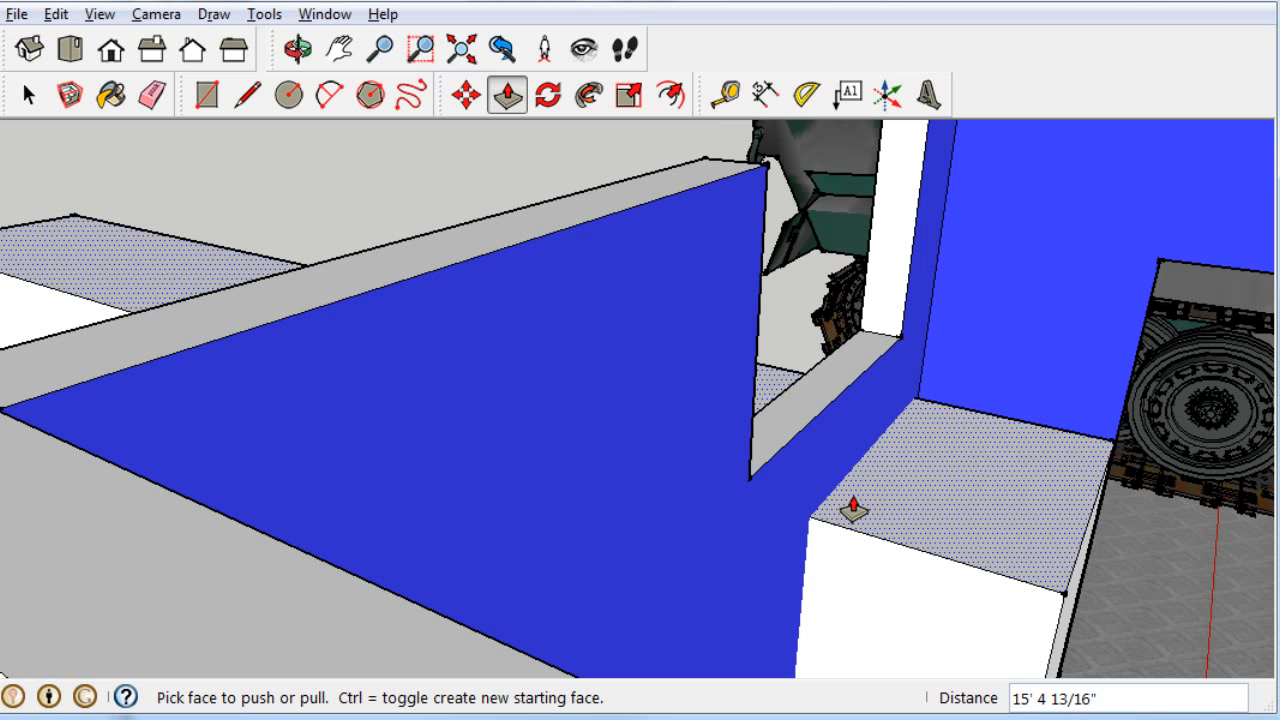
key("space")
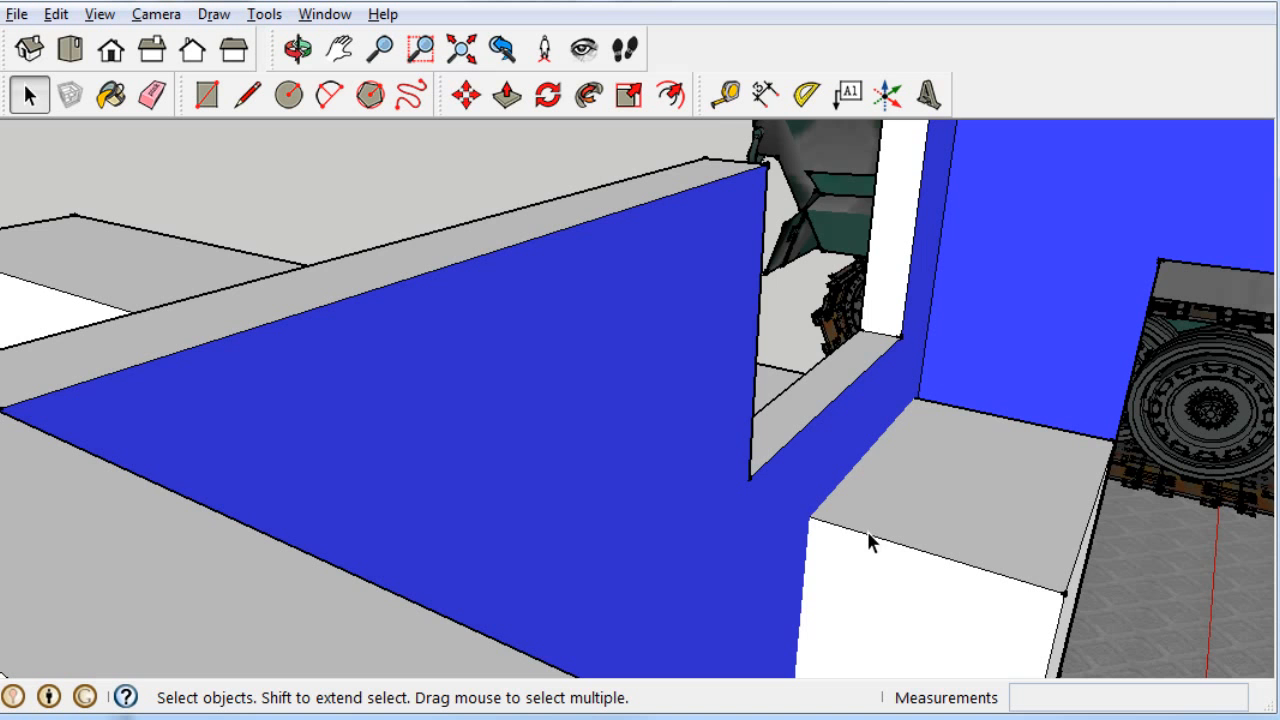
left_click(867, 533)
key("Delete")
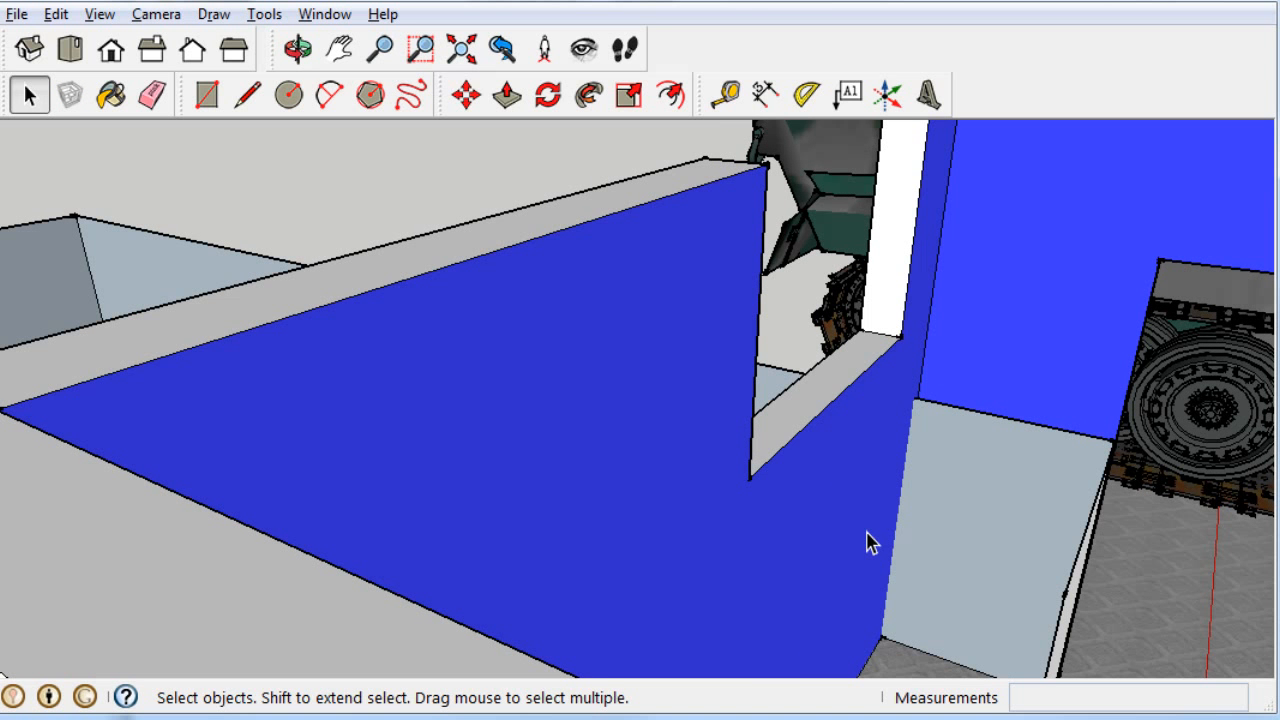
Undo the edge deletion and the pull that extended the box through the outer wall
scroll(178, 372, "down", 8)
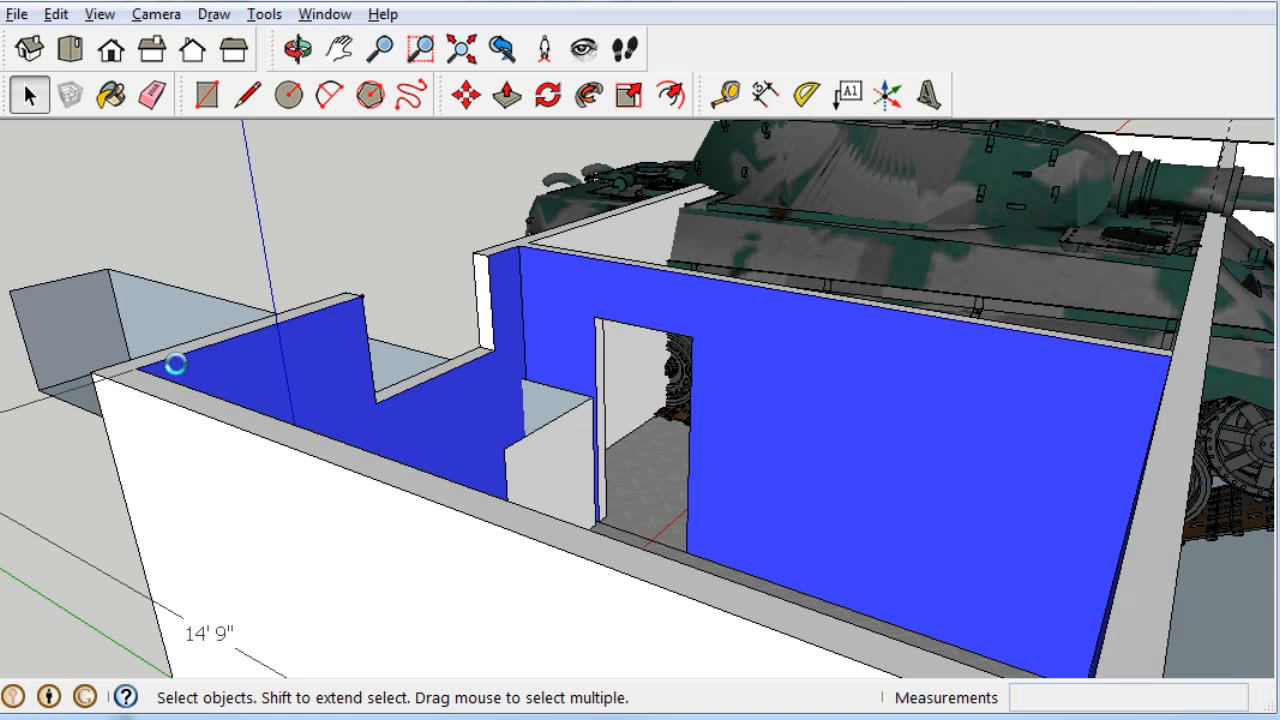
scroll(175, 364, "up", 2)
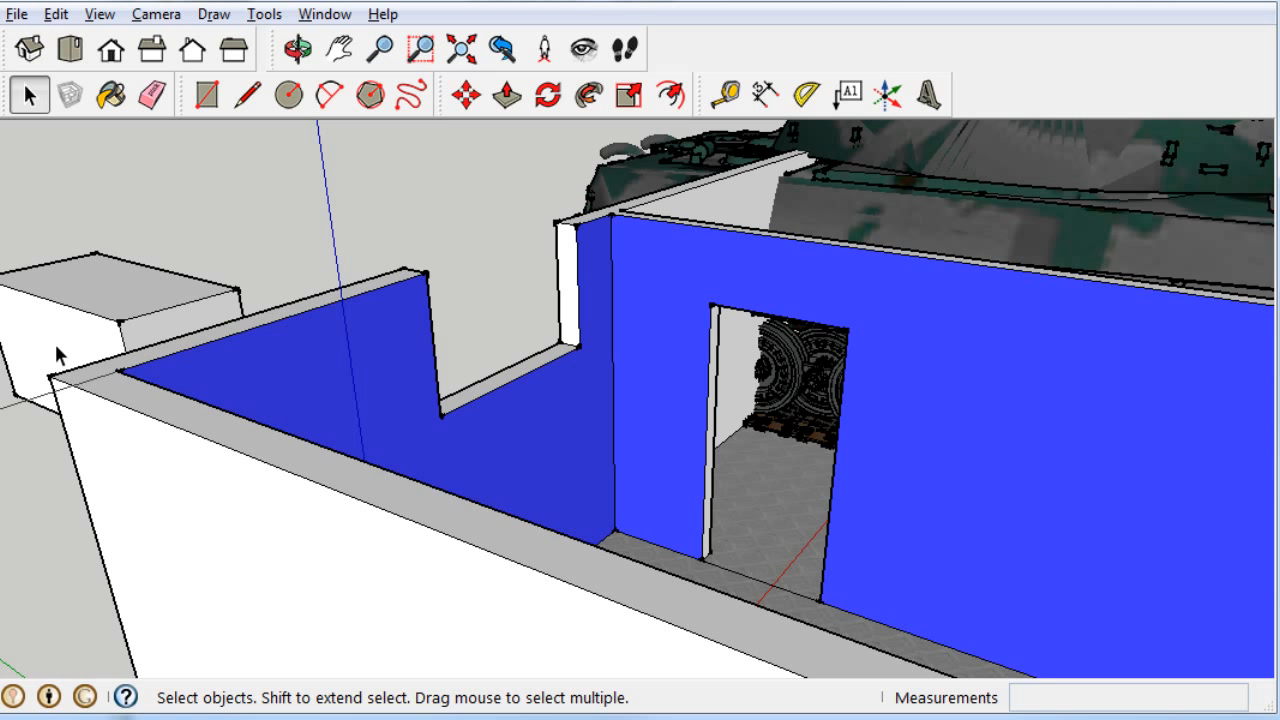
Select the whole free-standing box outside the house and make it a group
key("o")
left_click_drag(55, 346, 210, 371)
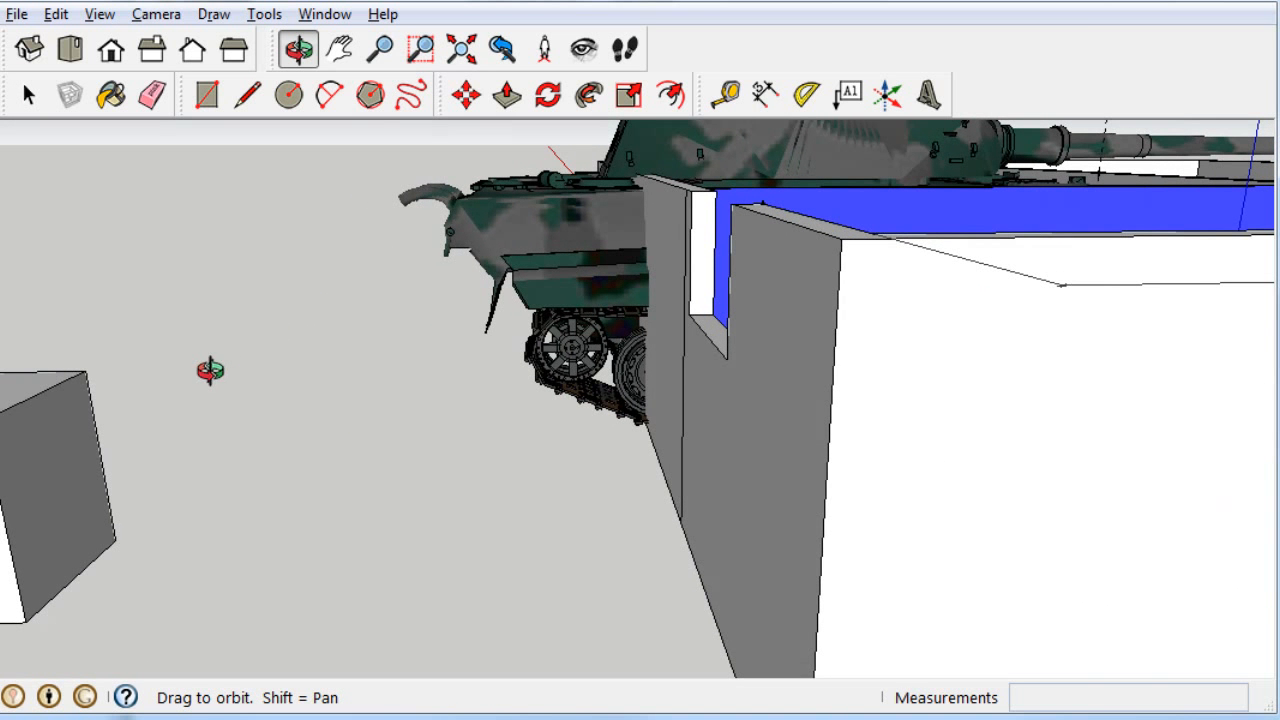
key("h")
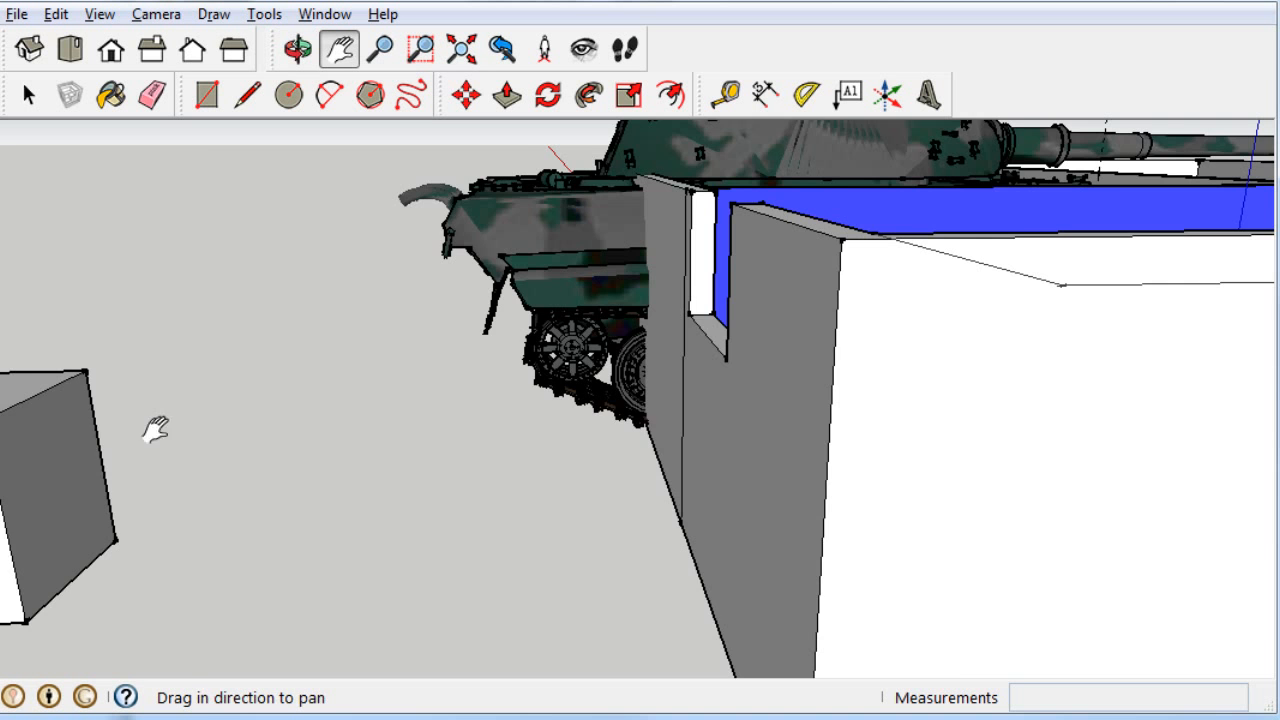
left_click_drag(155, 430, 526, 423)
scroll(509, 477, "down", 5)
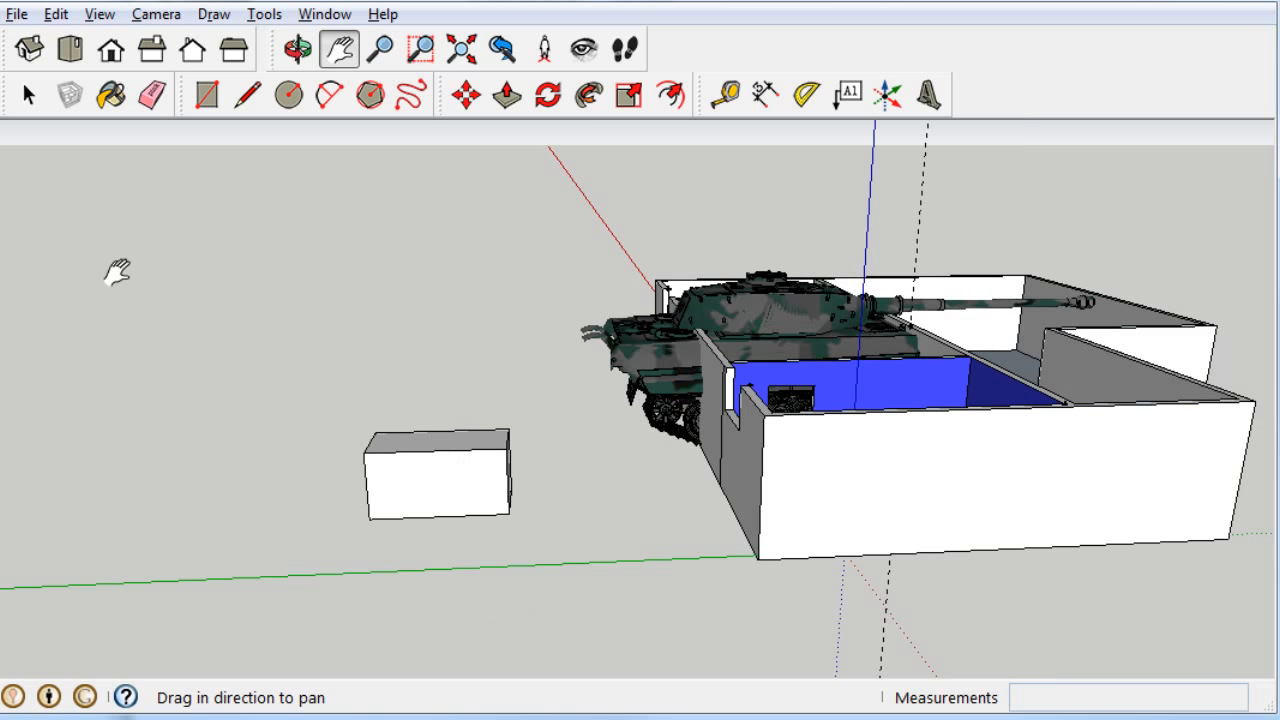
key("space")
left_click_drag(277, 403, 571, 537)
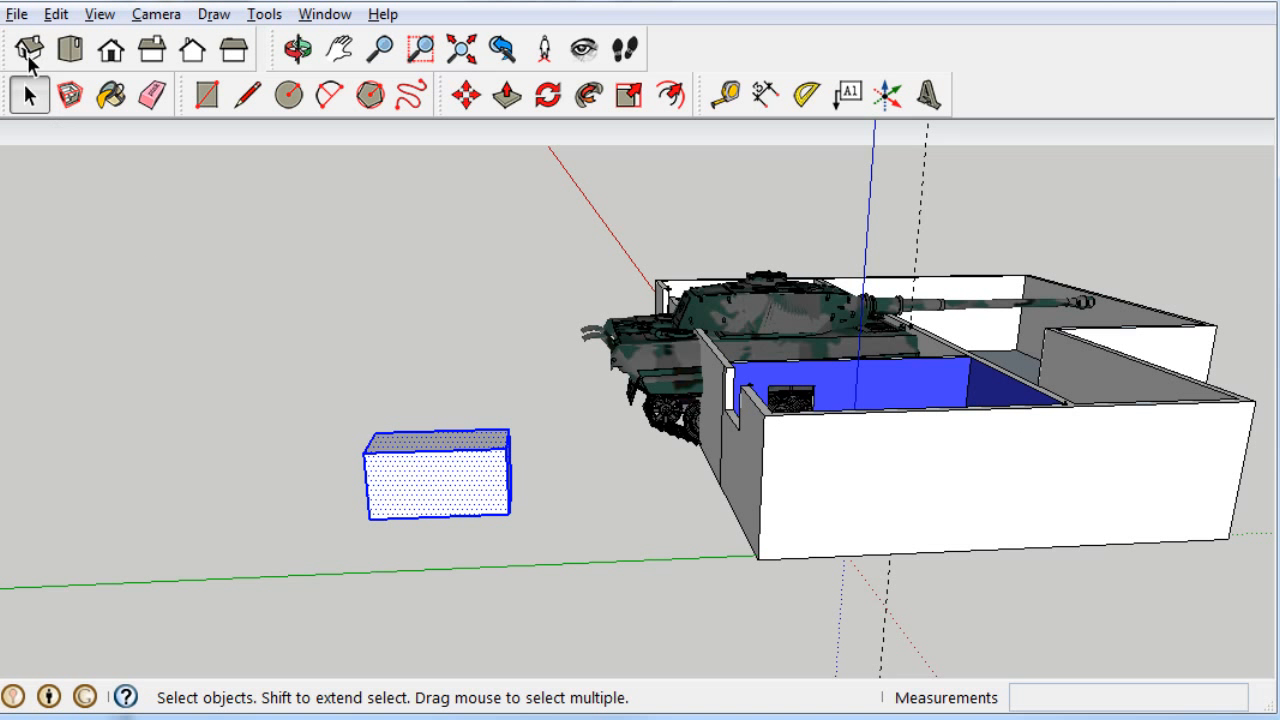
left_click(18, 15)
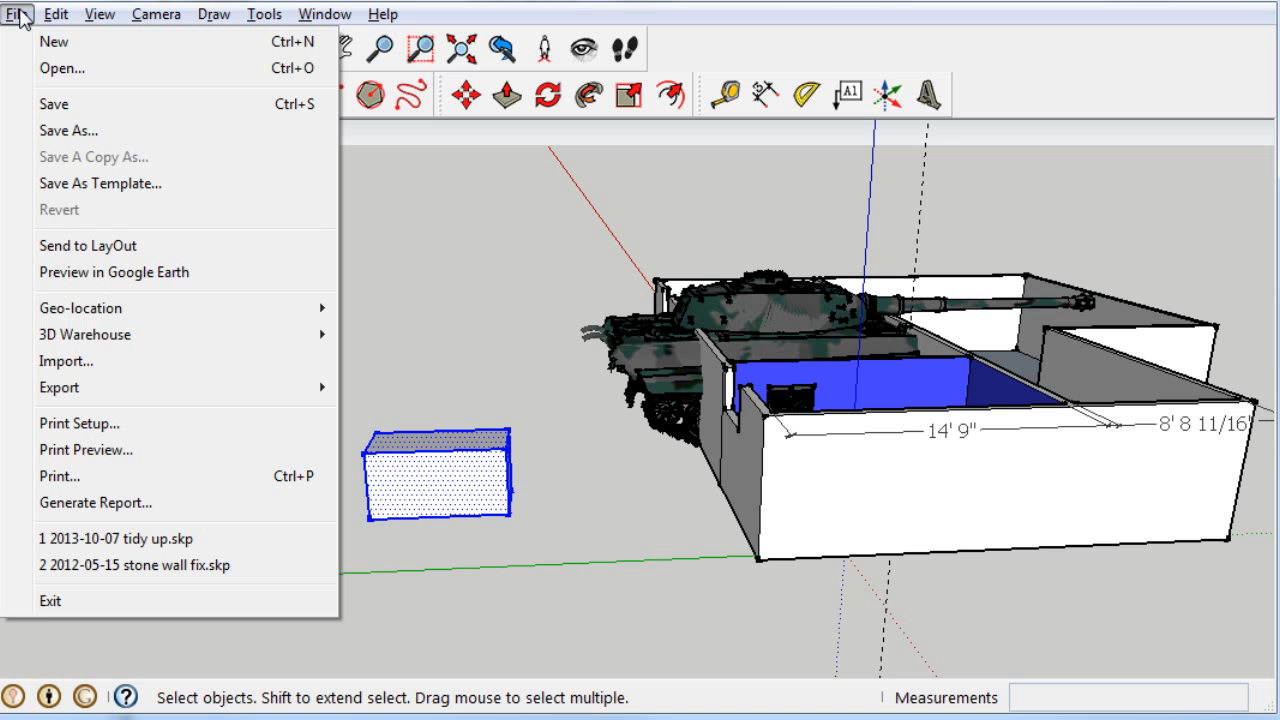
mouse_move(52, 14)
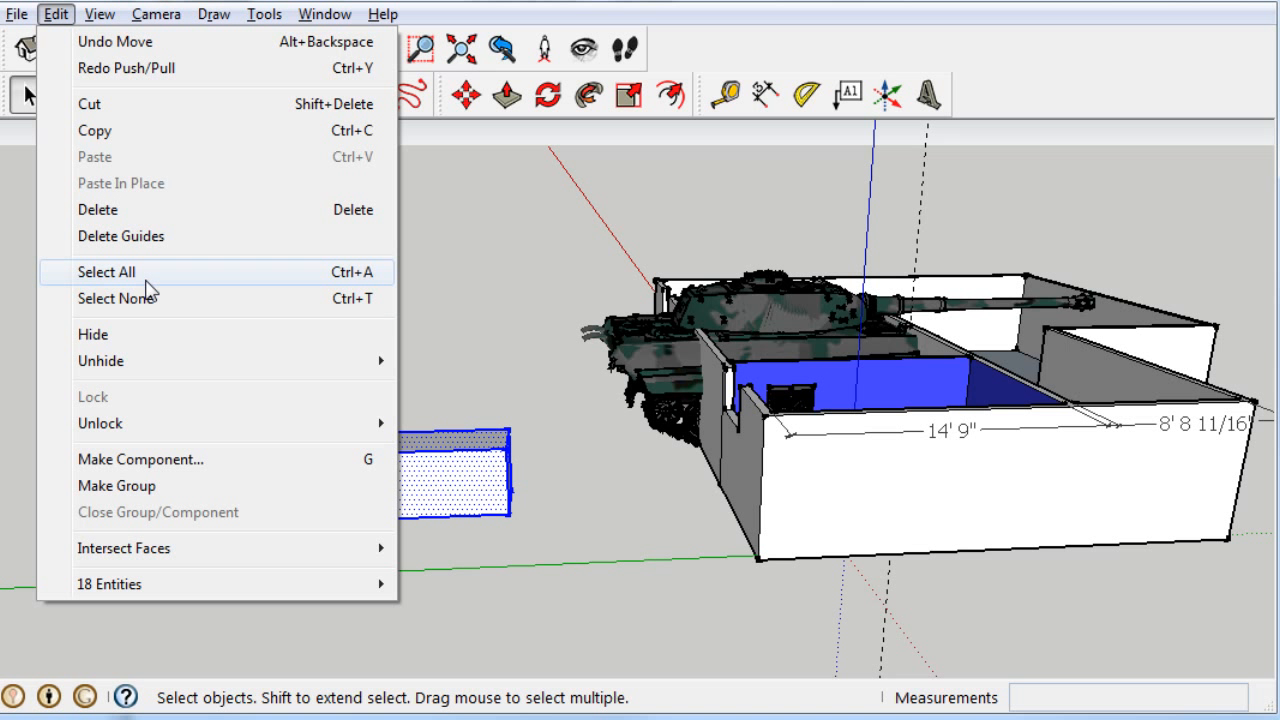
left_click(117, 486)
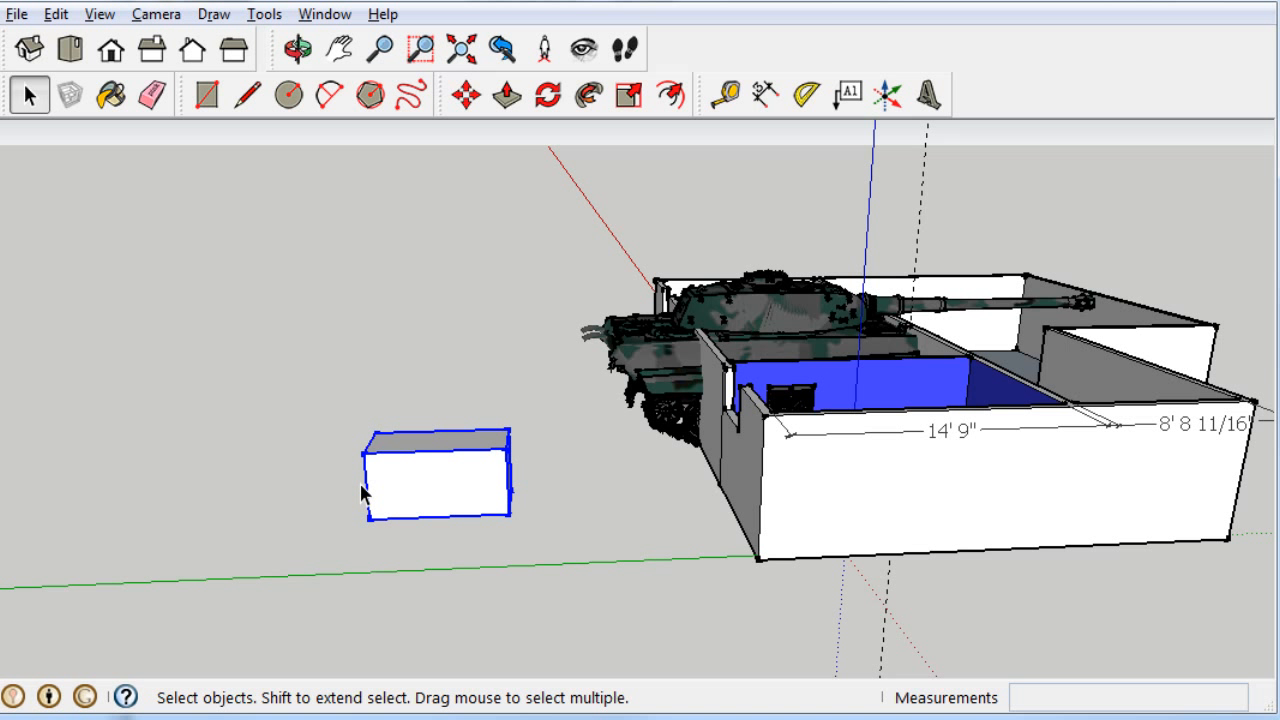
Move the grouped box through the outer wall into the blue room and back, placing it outside, closer to the house
key("m")
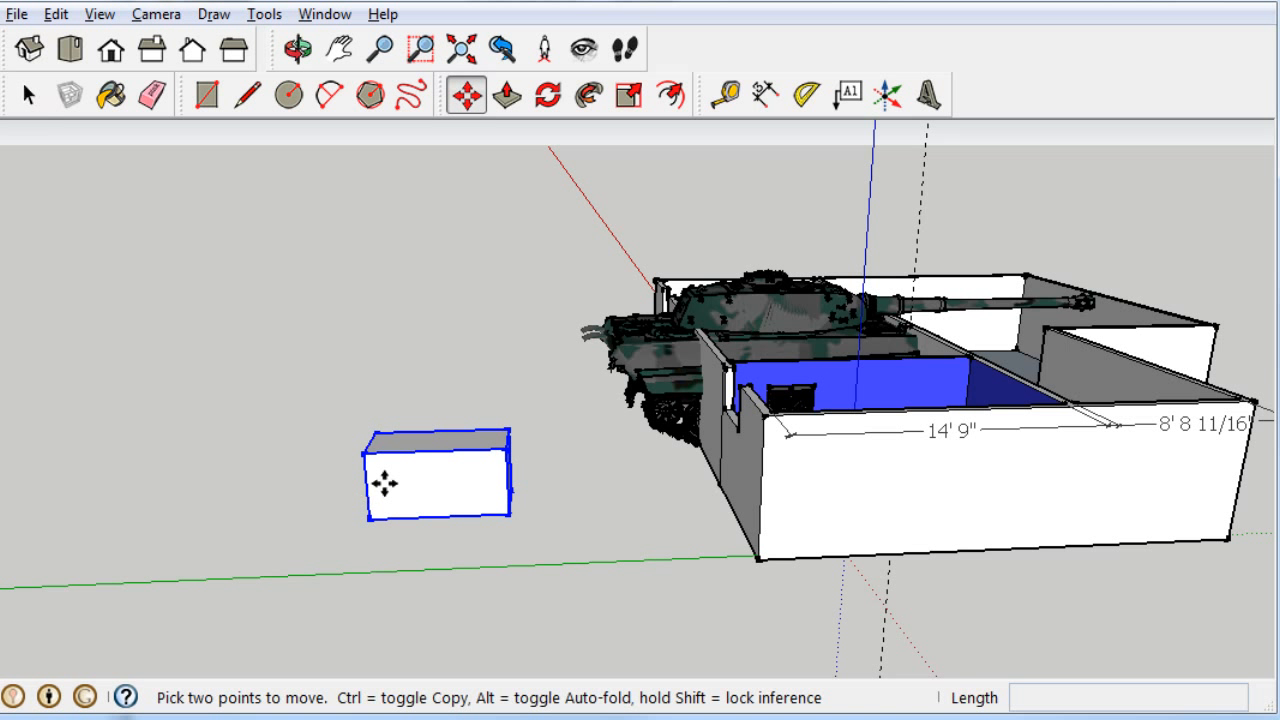
left_click(445, 491)
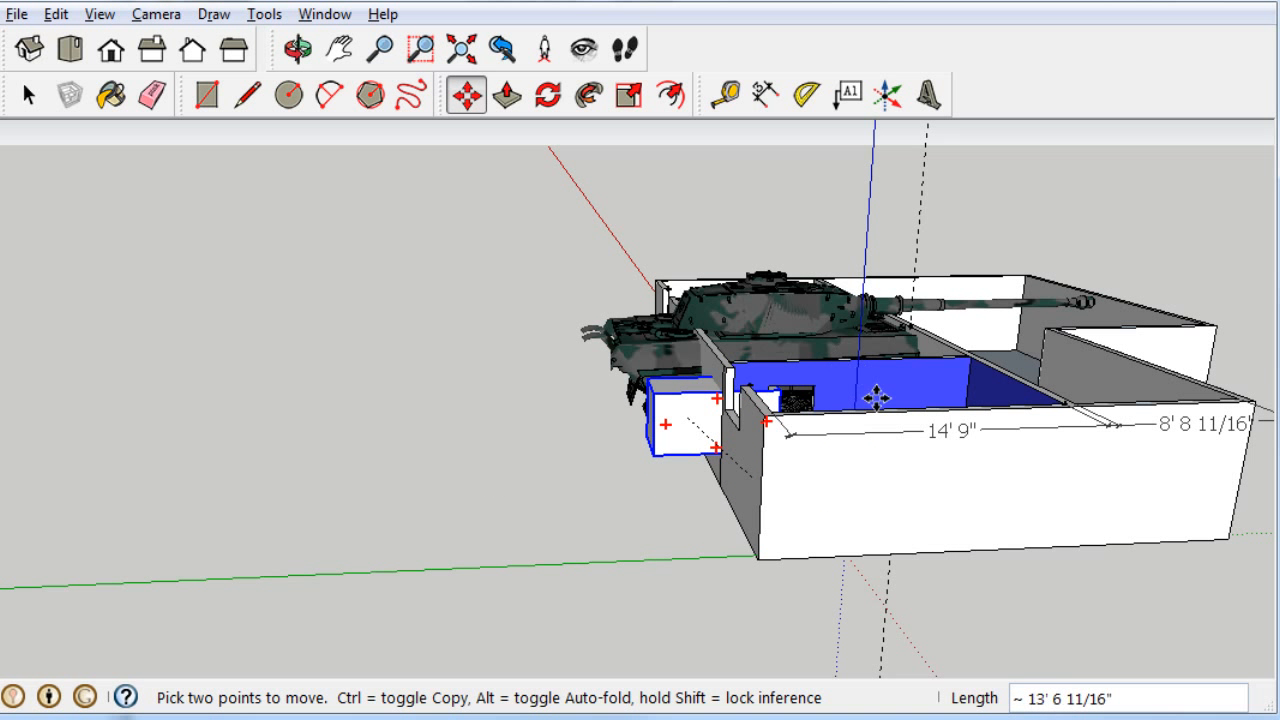
left_click(485, 462)
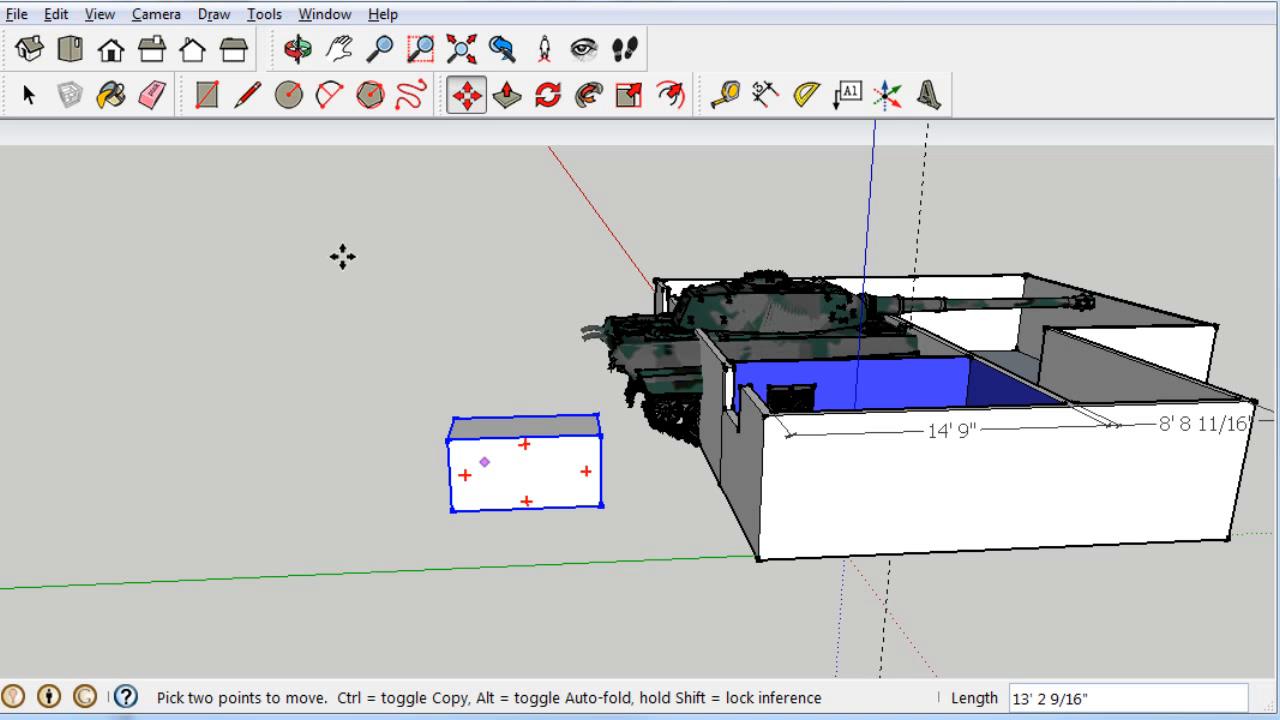
Delete the tank component from the house model
middle_click_drag(851, 429, 527, 538)
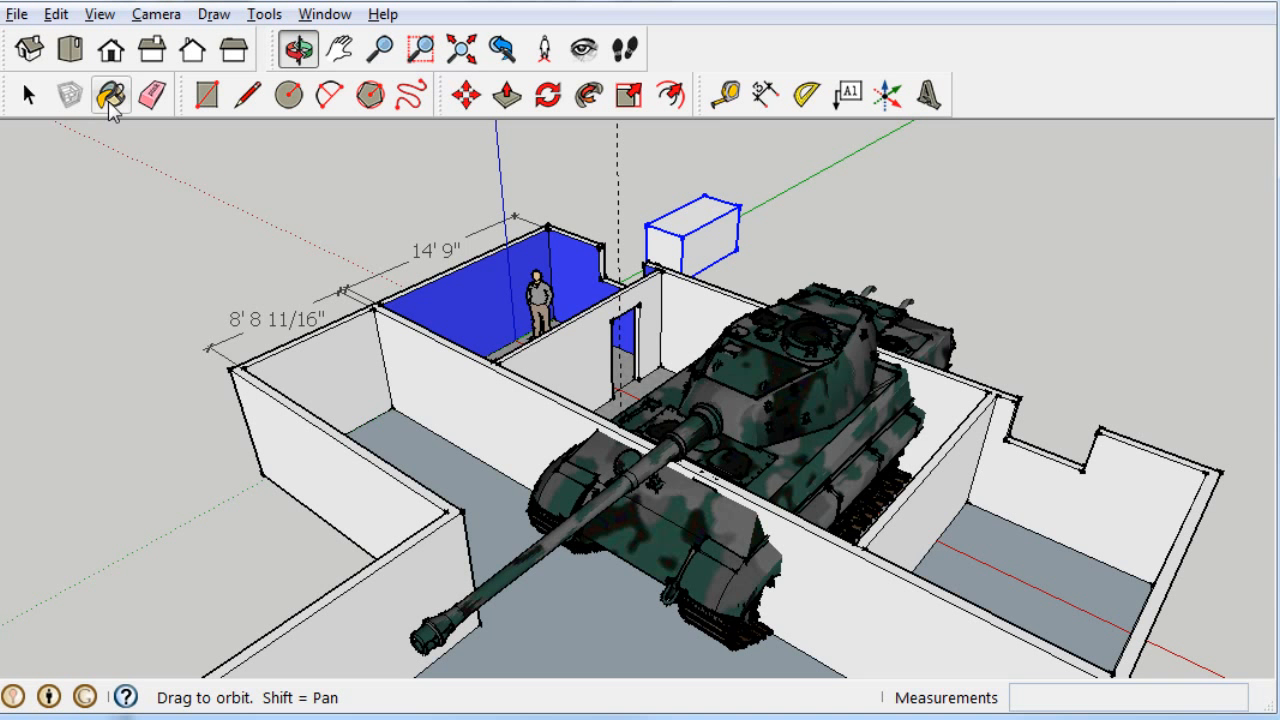
left_click(29, 97)
left_click(800, 390)
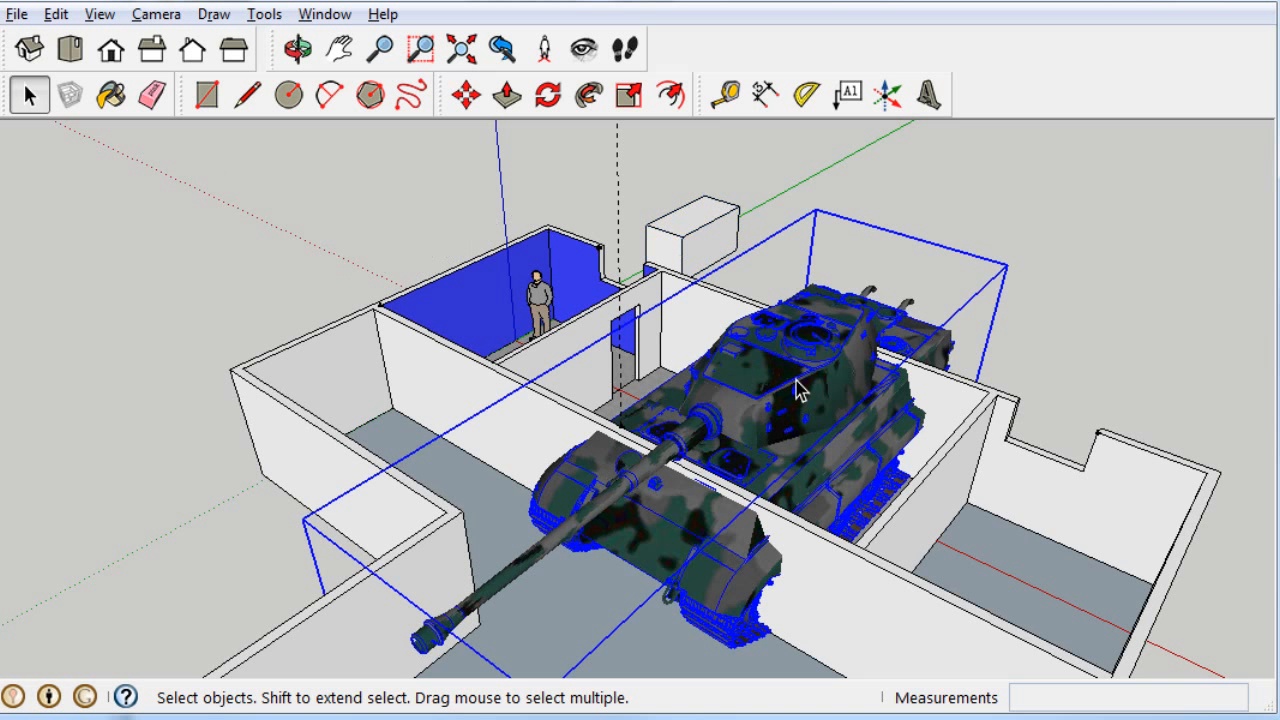
key("Delete")
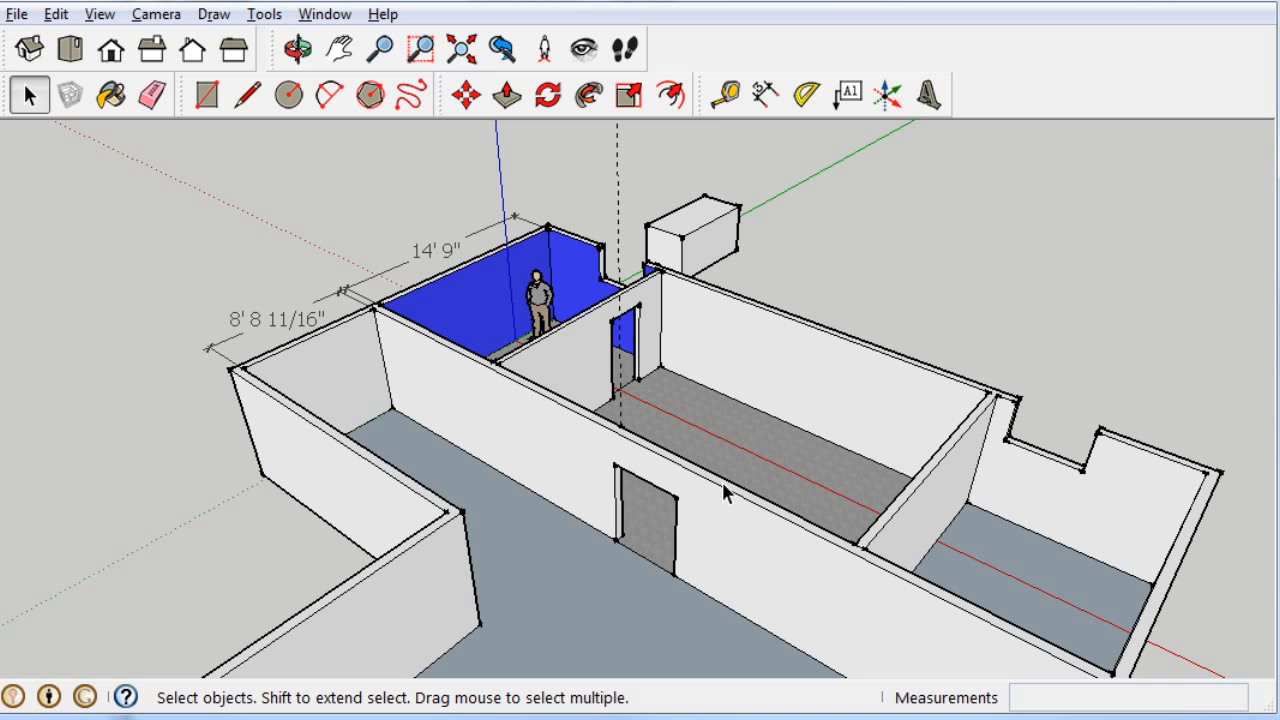
Search the 3D Warehouse for "couch" and look through the first page of results
left_click(16, 14)
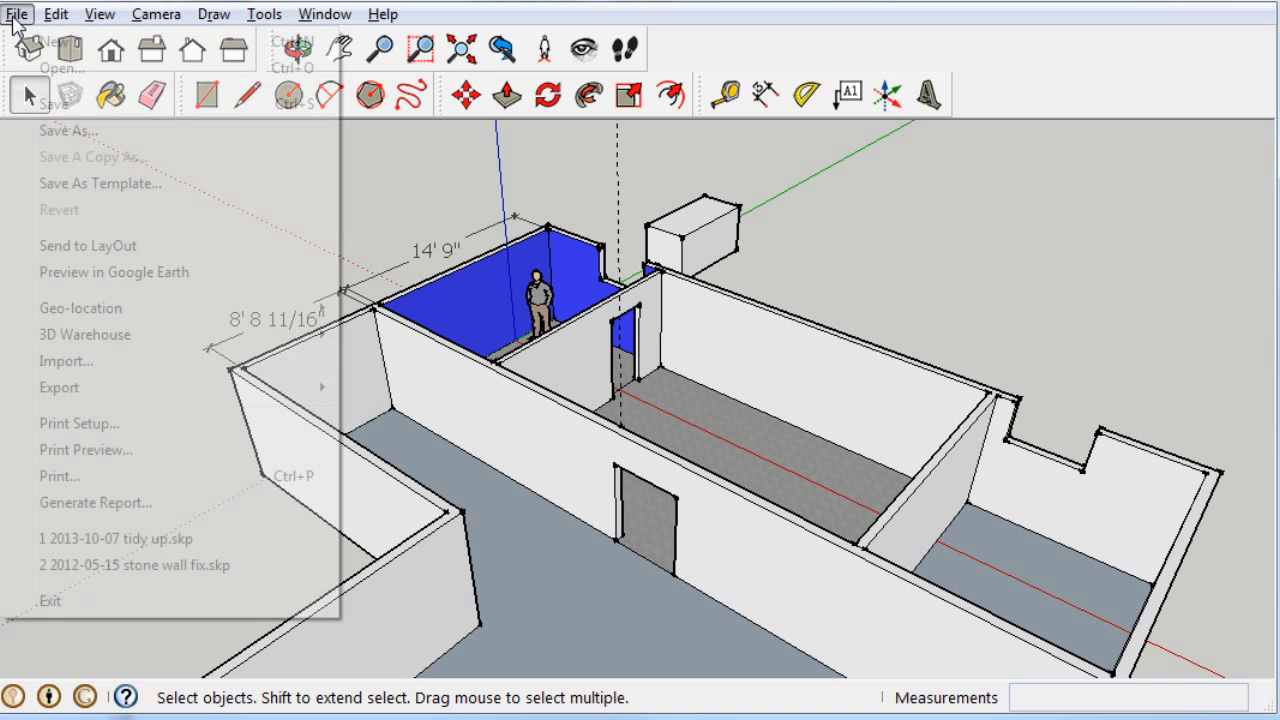
mouse_move(140, 341)
left_click(415, 333)
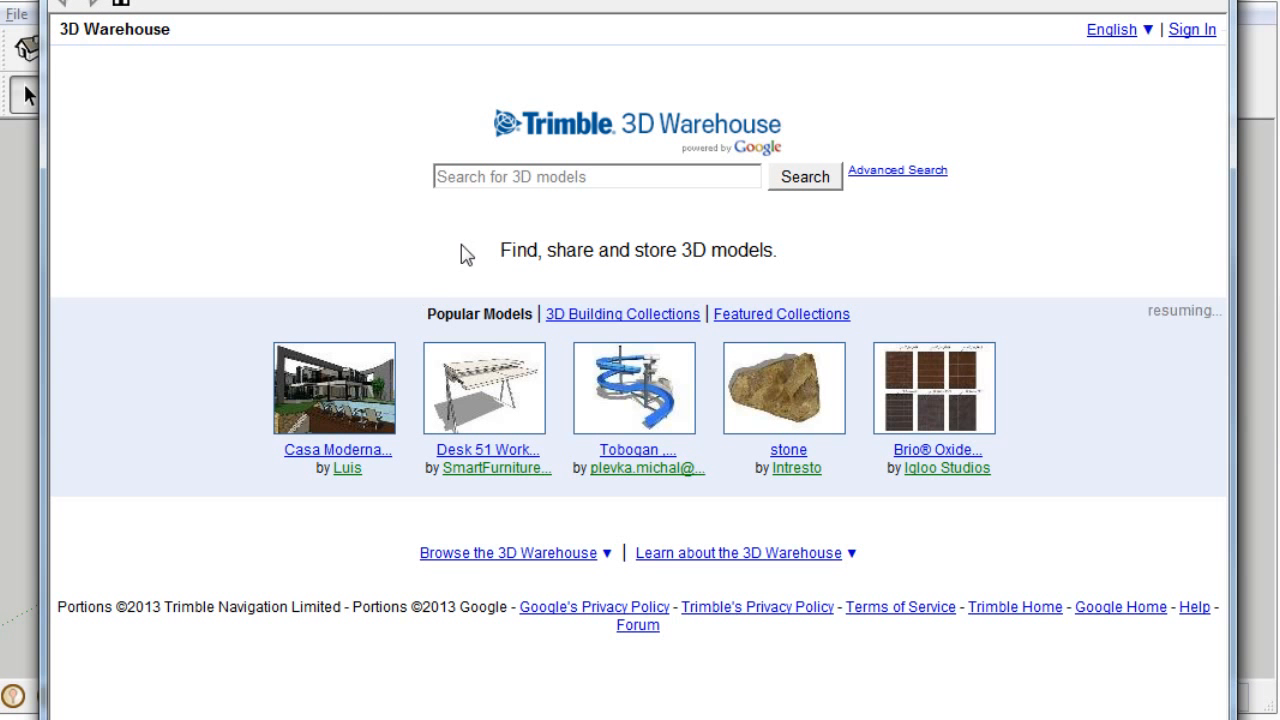
left_click(500, 178)
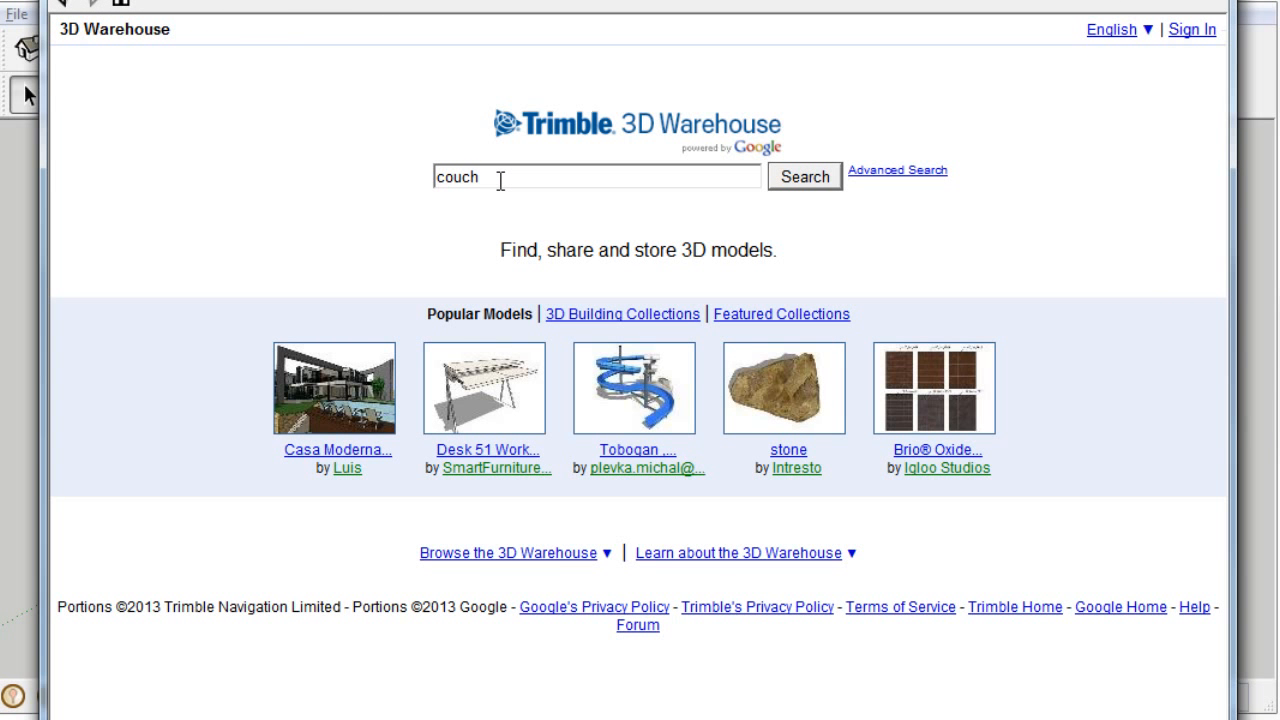
key("Return")
scroll(857, 388, "down", 10)
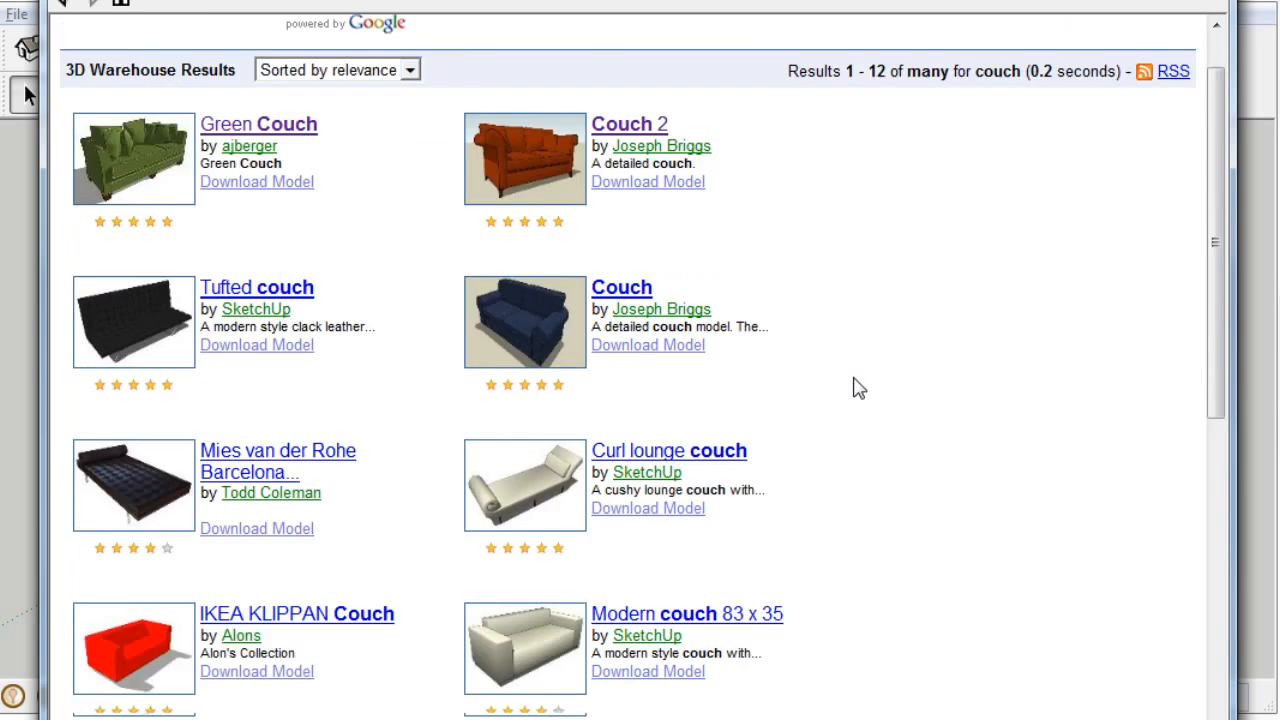
scroll(857, 388, "up", 3)
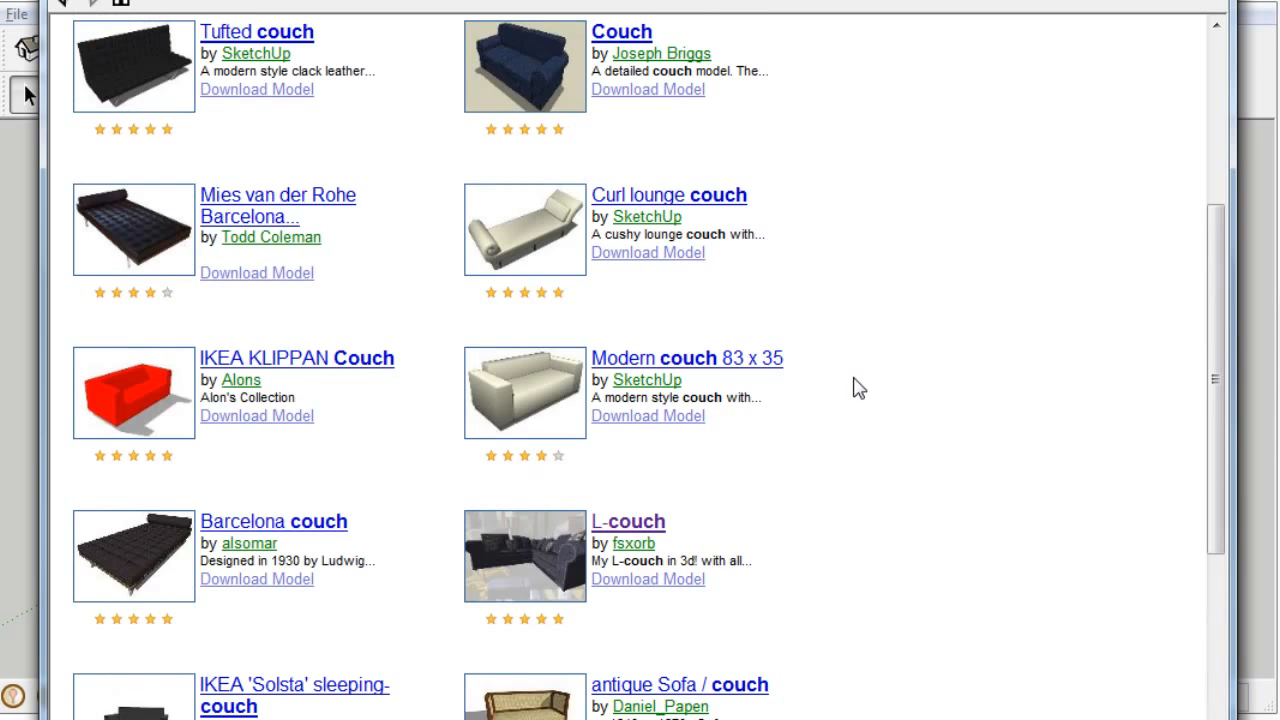
scroll(857, 388, "down", 2)
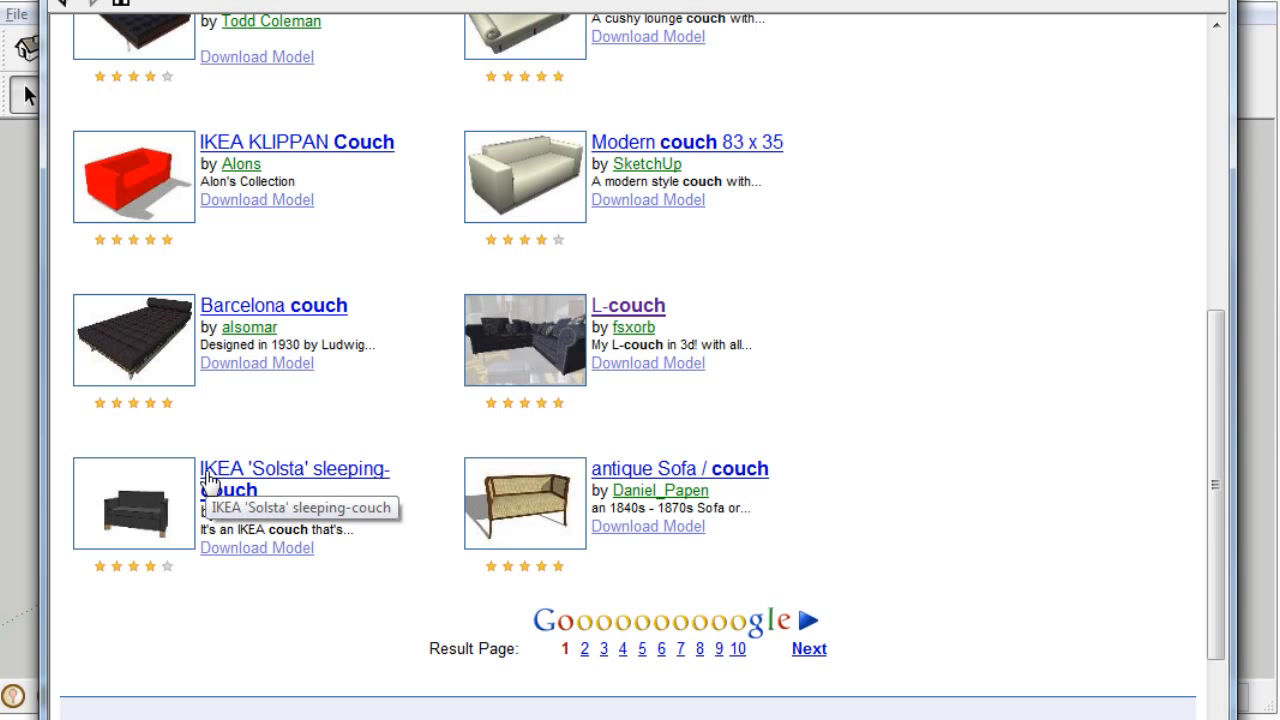
scroll(966, 455, "up", 5)
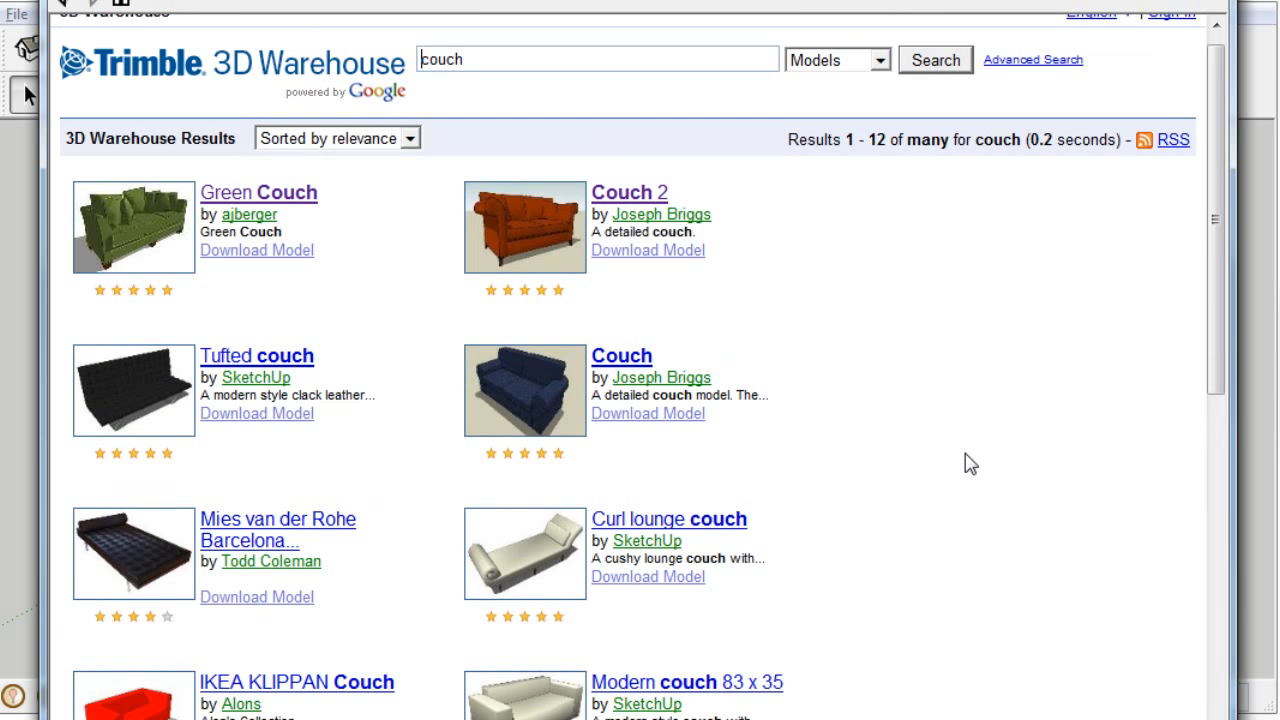
Load the Couch 2 model directly into the house model and place it on the tiled floor near the blue room's doorway
left_click(628, 212)
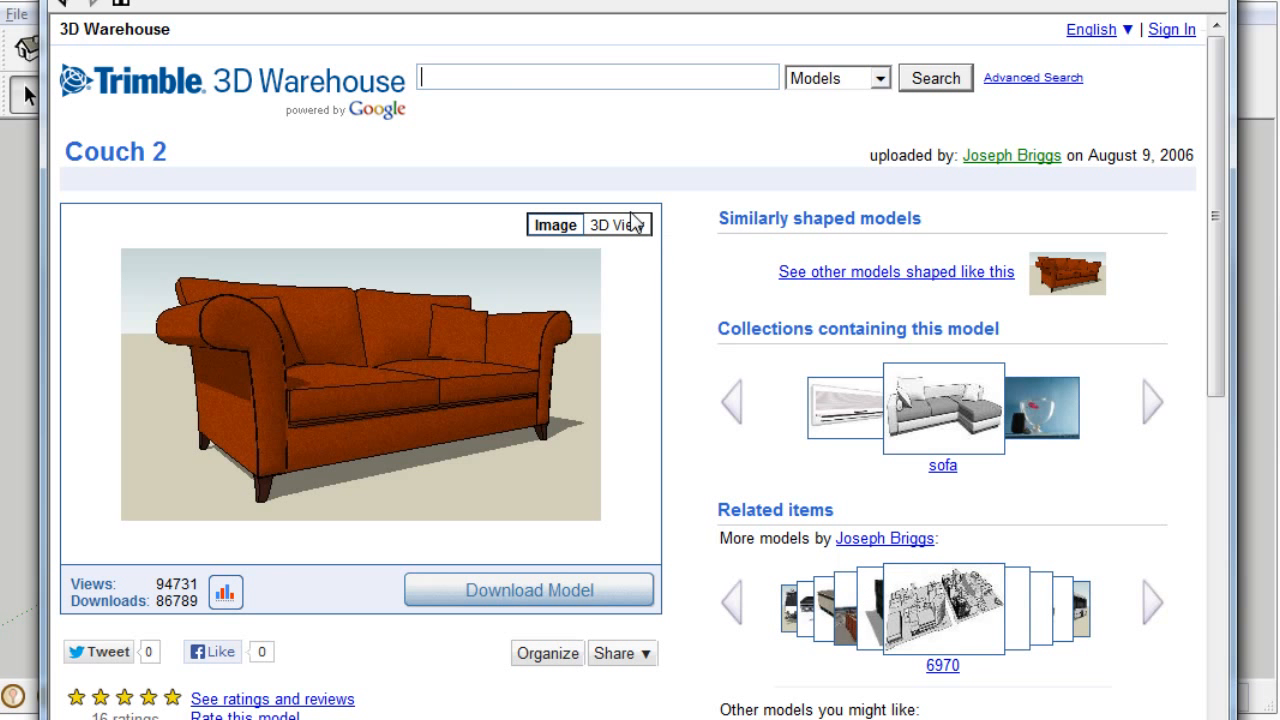
left_click(596, 604)
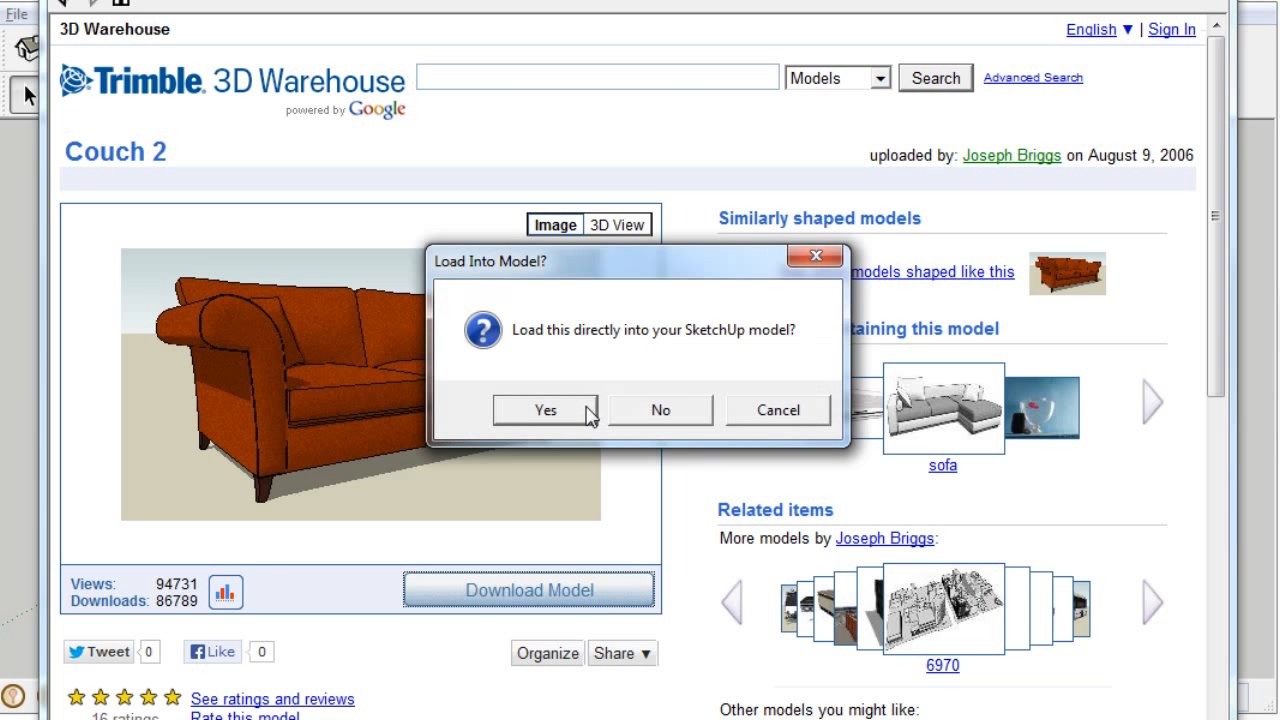
left_click(588, 410)
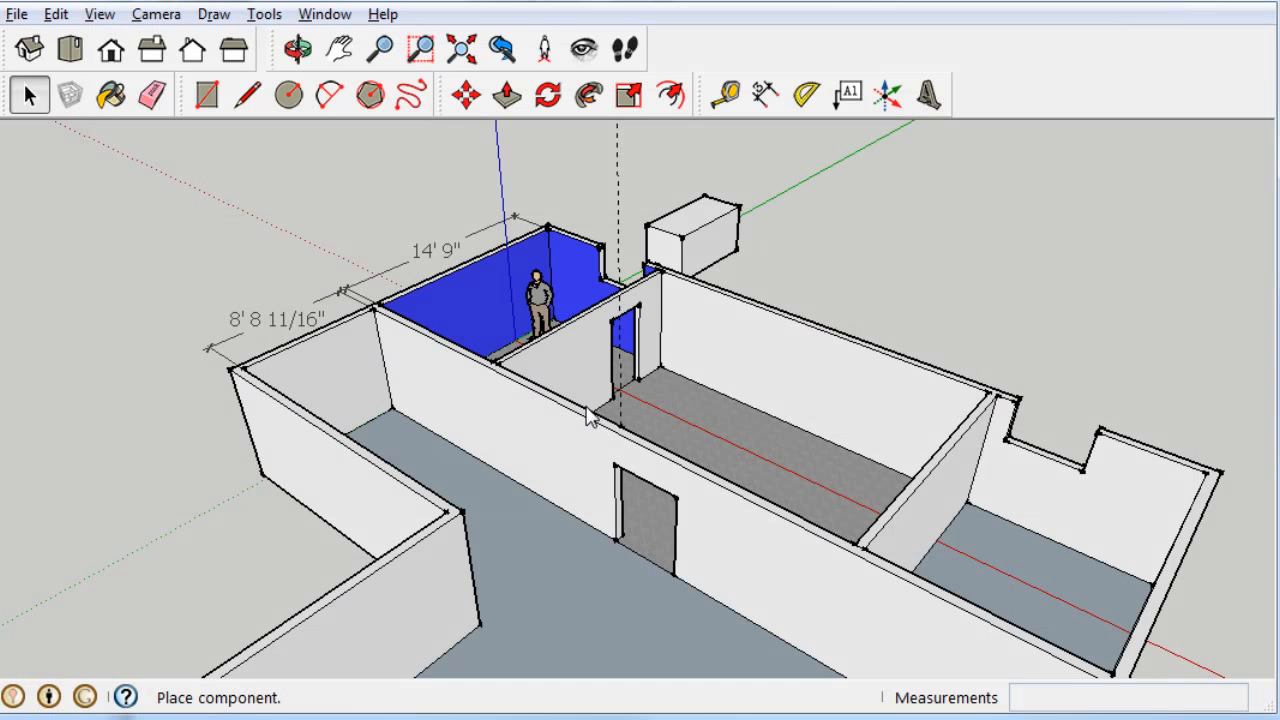
left_click(636, 414)
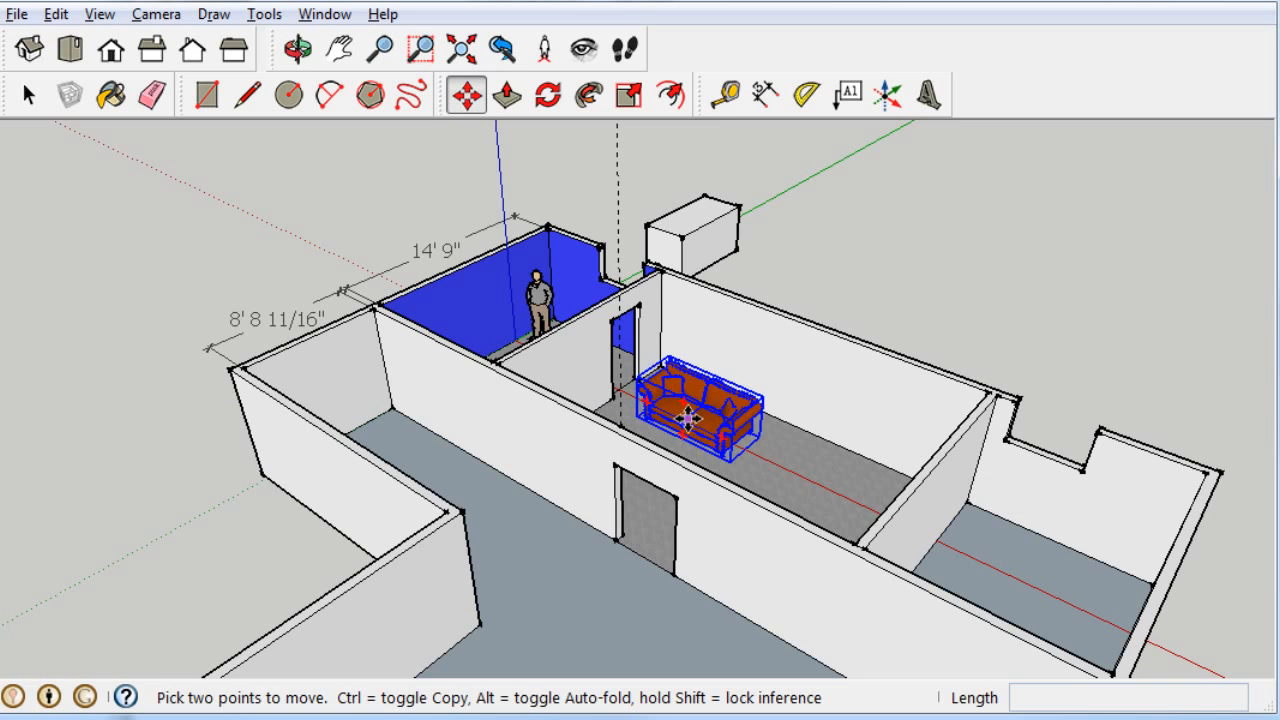
scroll(686, 420, "up", 6)
scroll(686, 420, "down", 2)
scroll(686, 420, "up", 1)
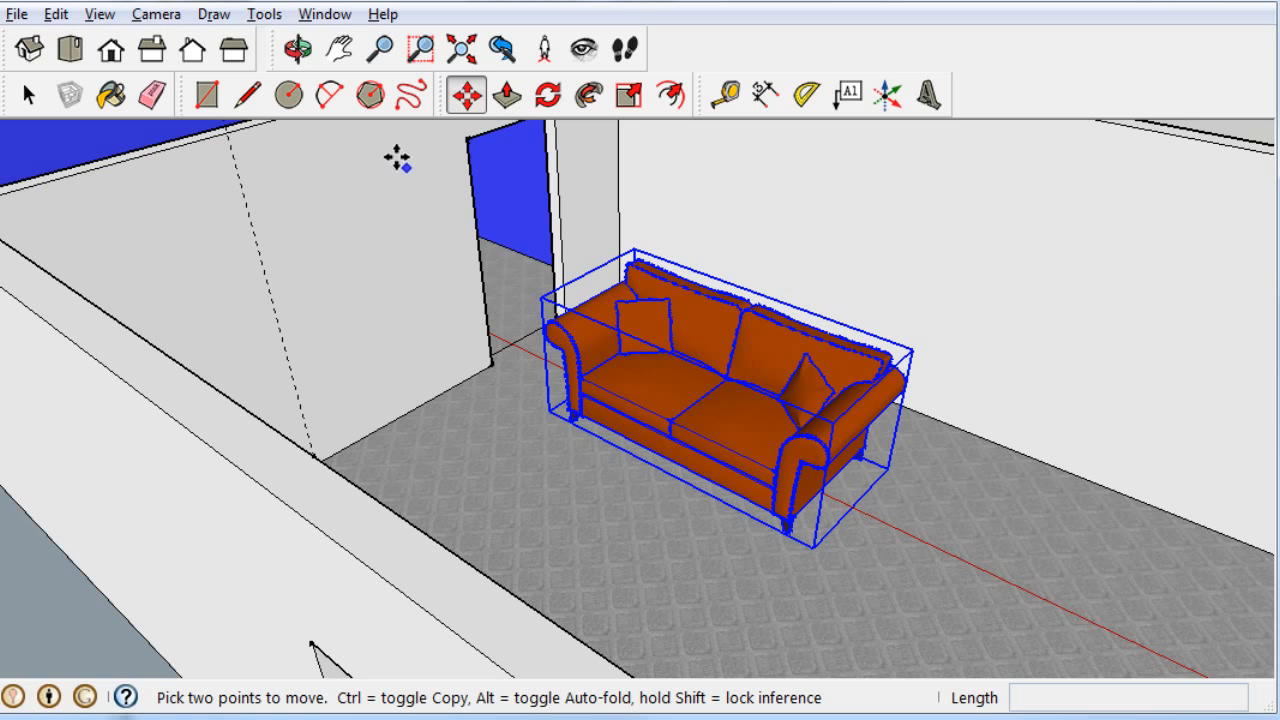
left_click(548, 95)
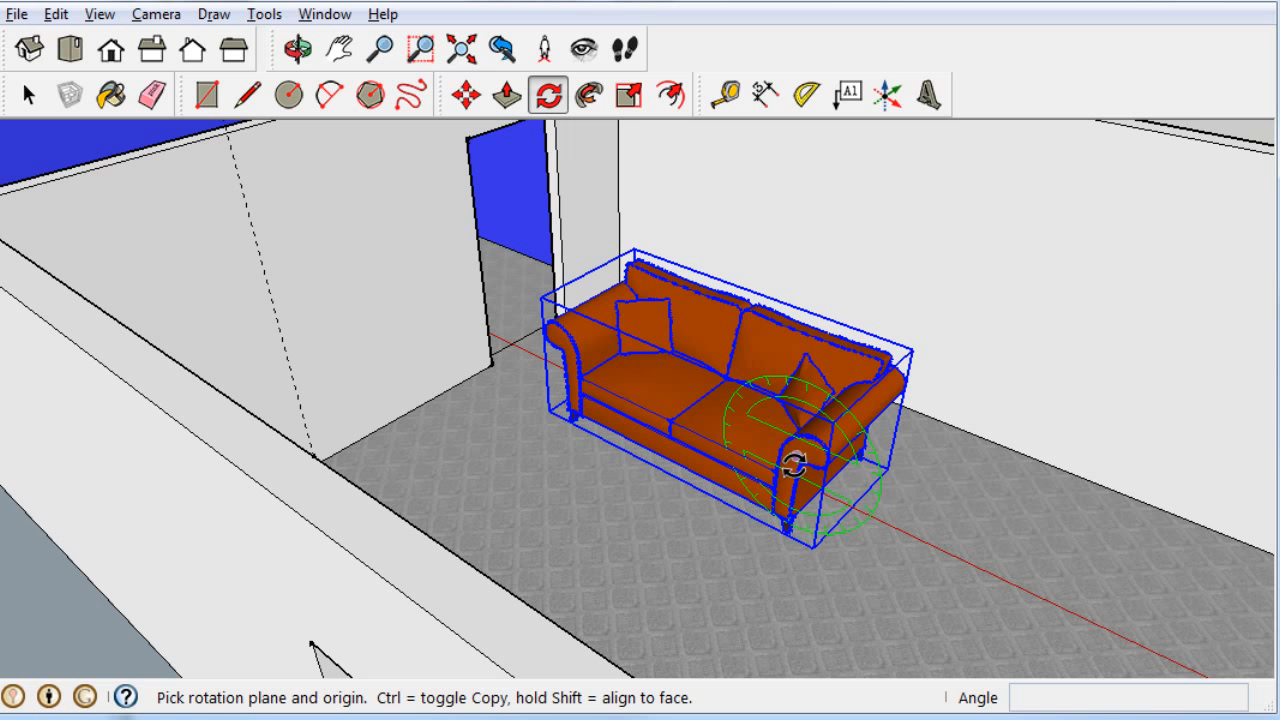
left_click(794, 461)
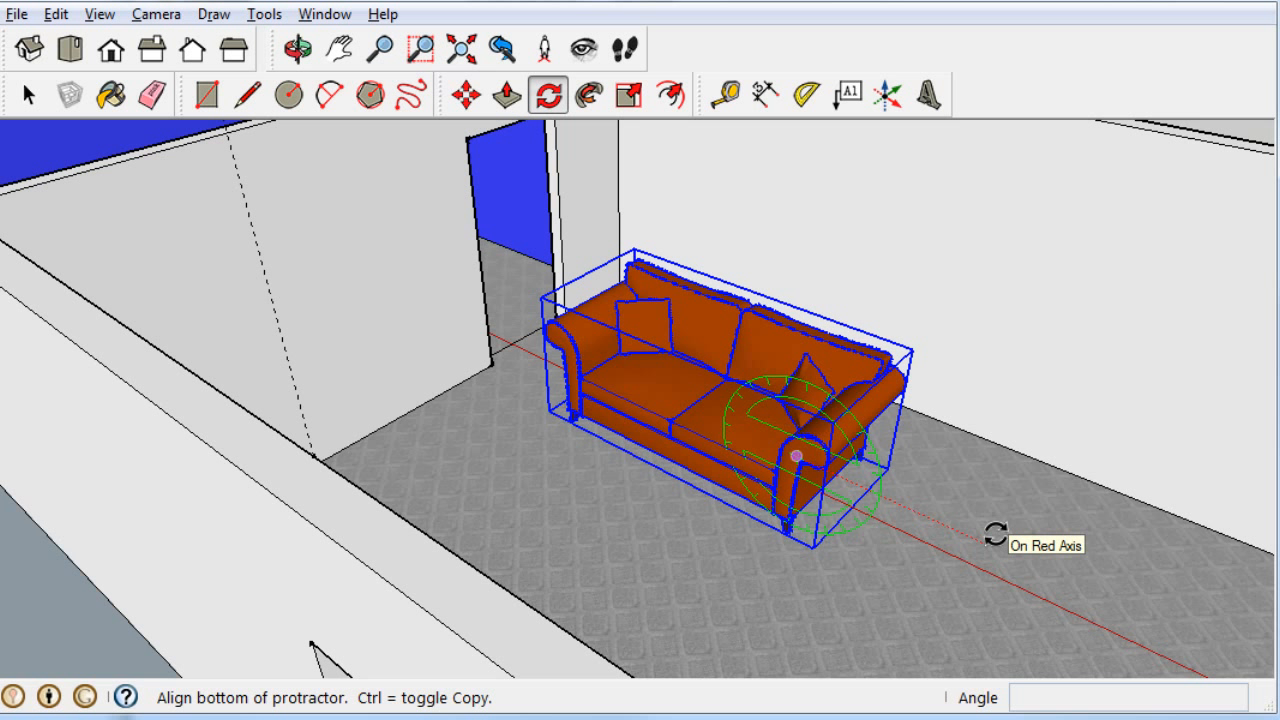
left_click(994, 534)
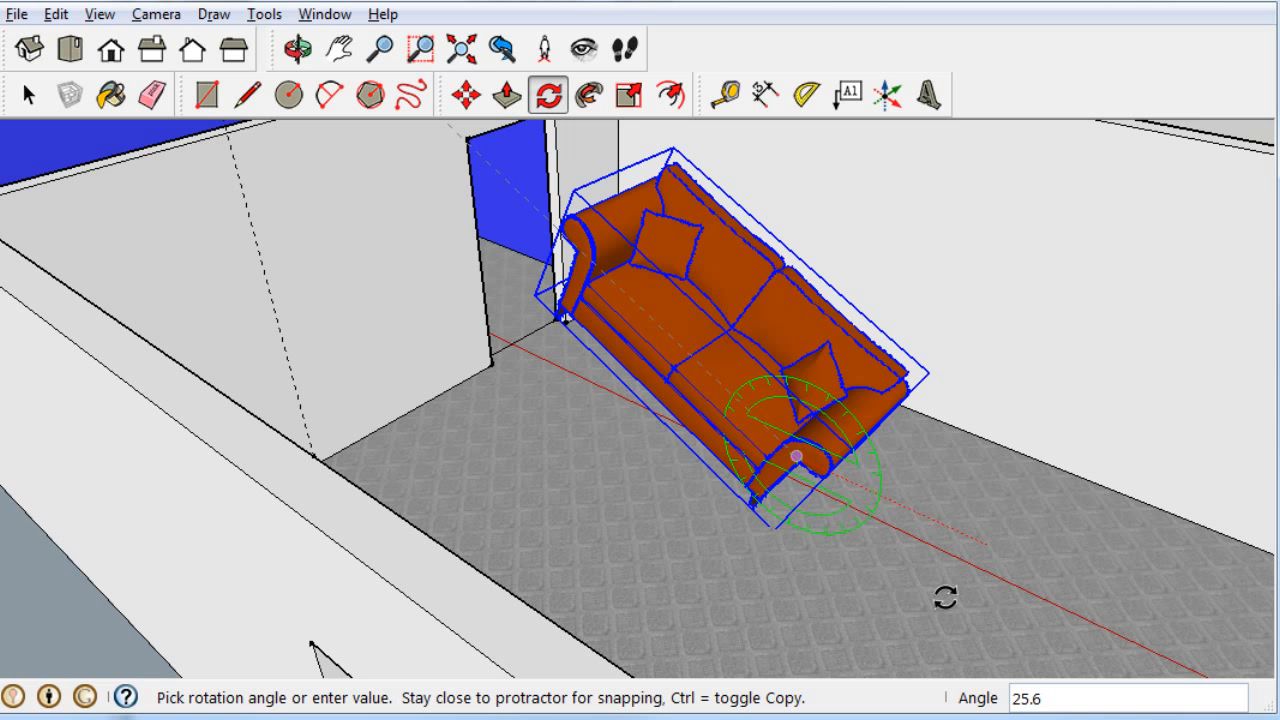
key("Escape")
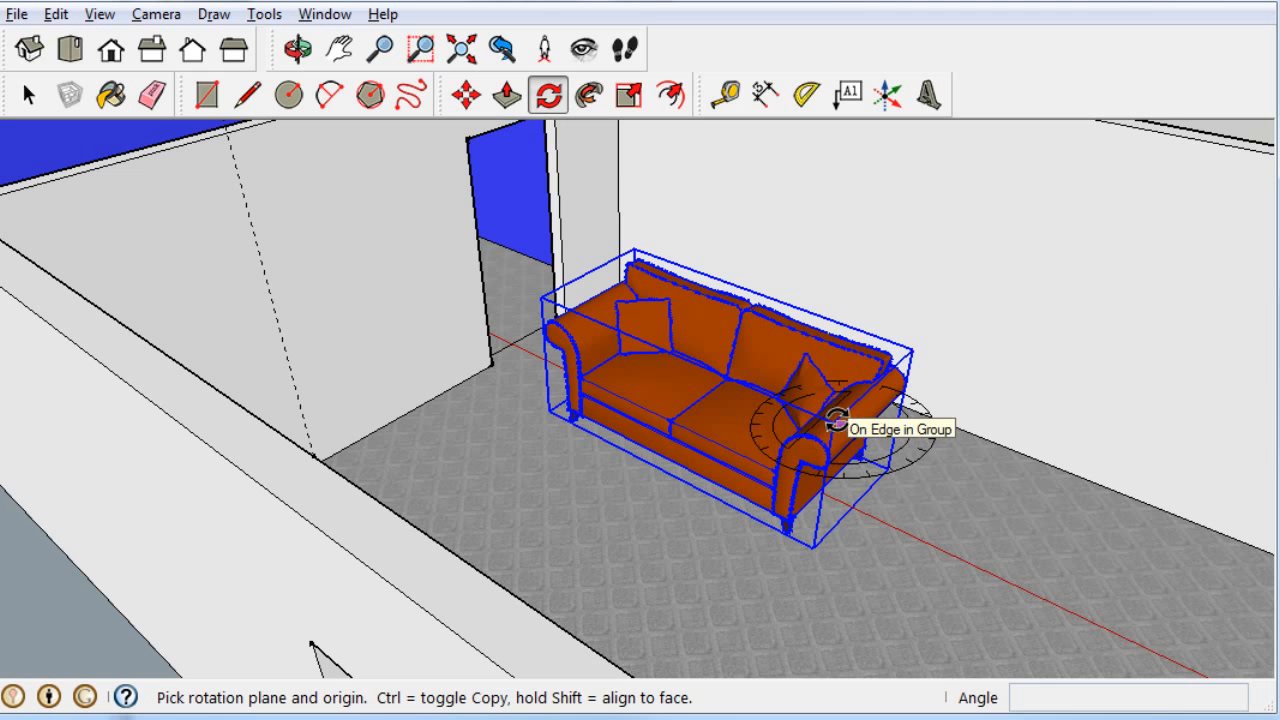
Rotate the couch 180 degrees in the floor plane about a point beside its armrest, starting from the red axis
left_click(857, 487)
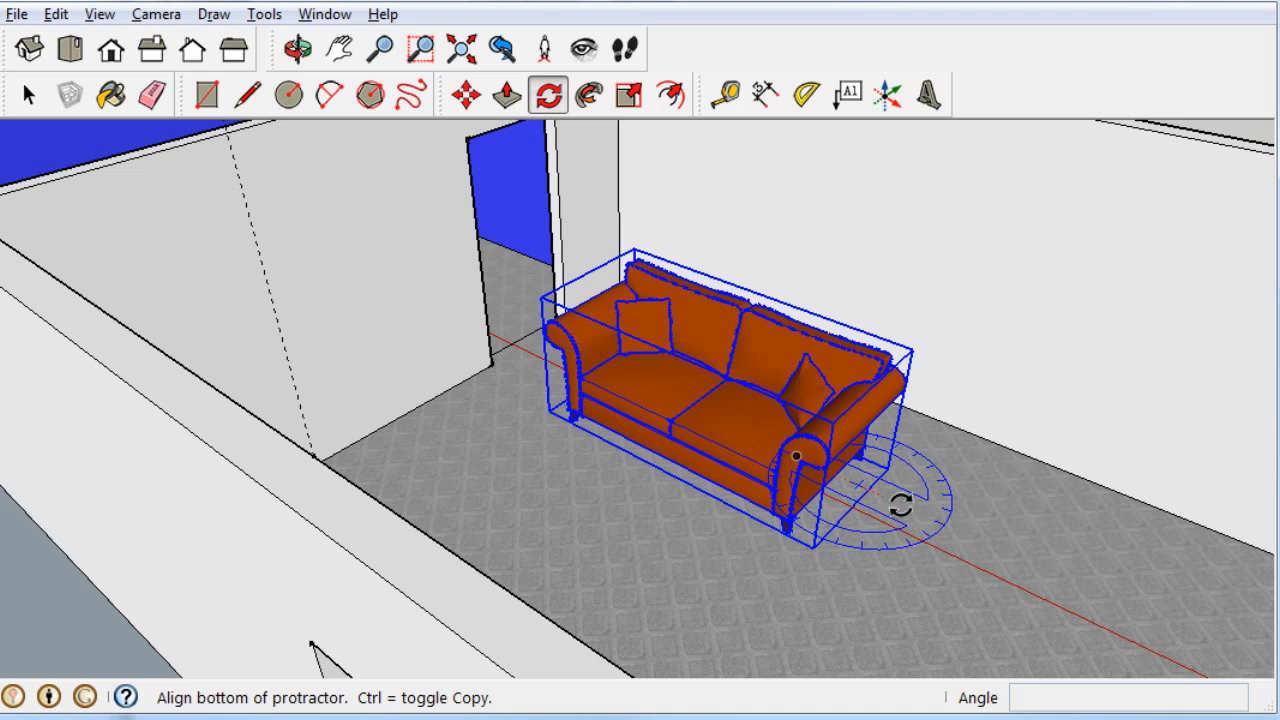
left_click(992, 535)
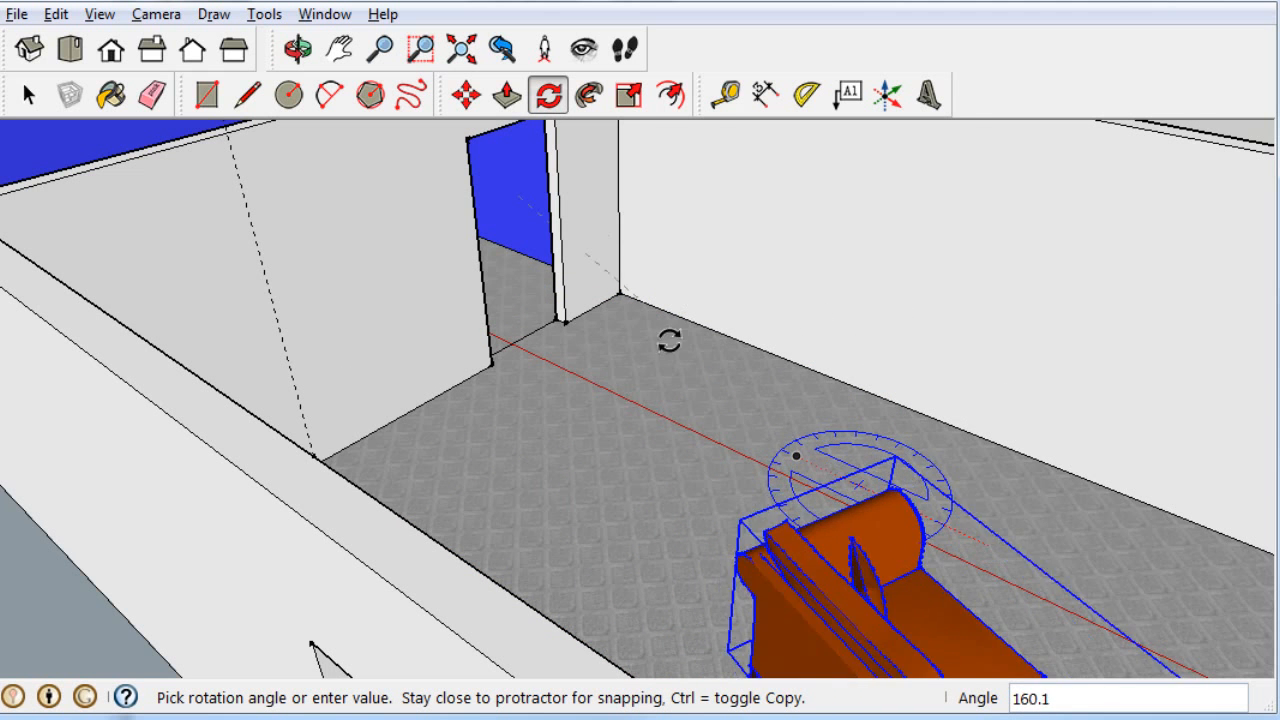
left_click(669, 404)
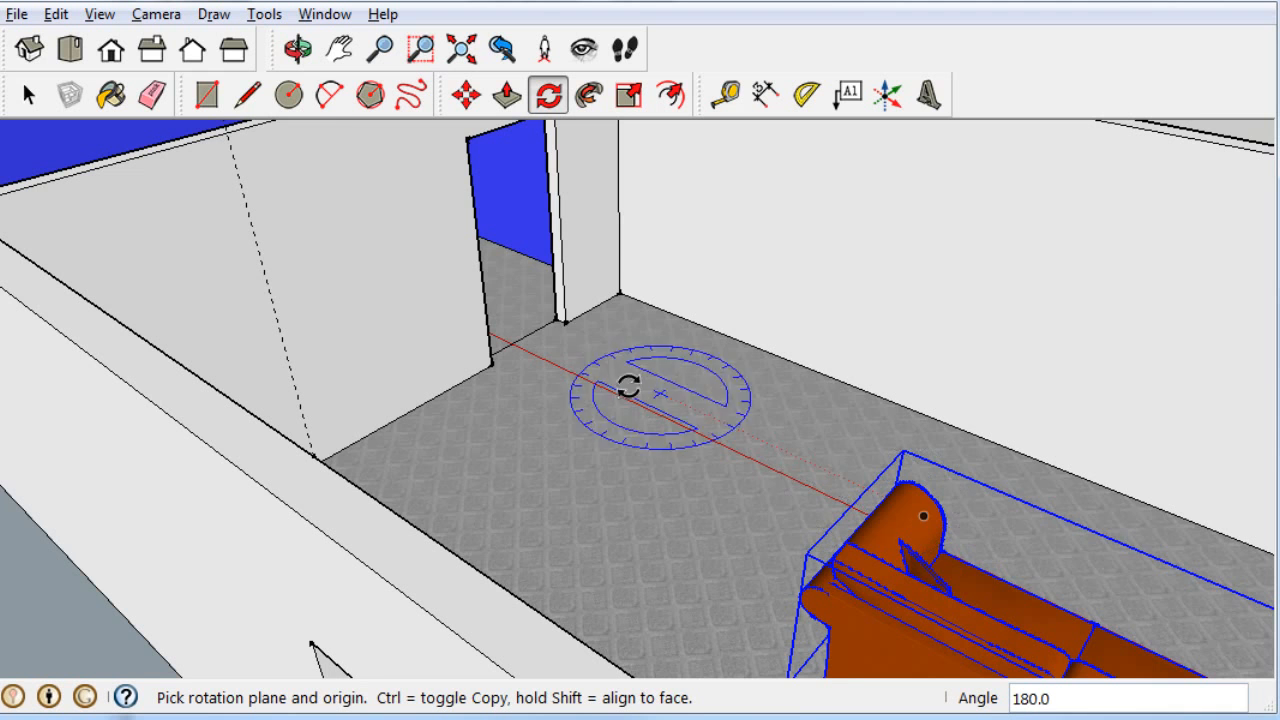
scroll(571, 447, "down", 5)
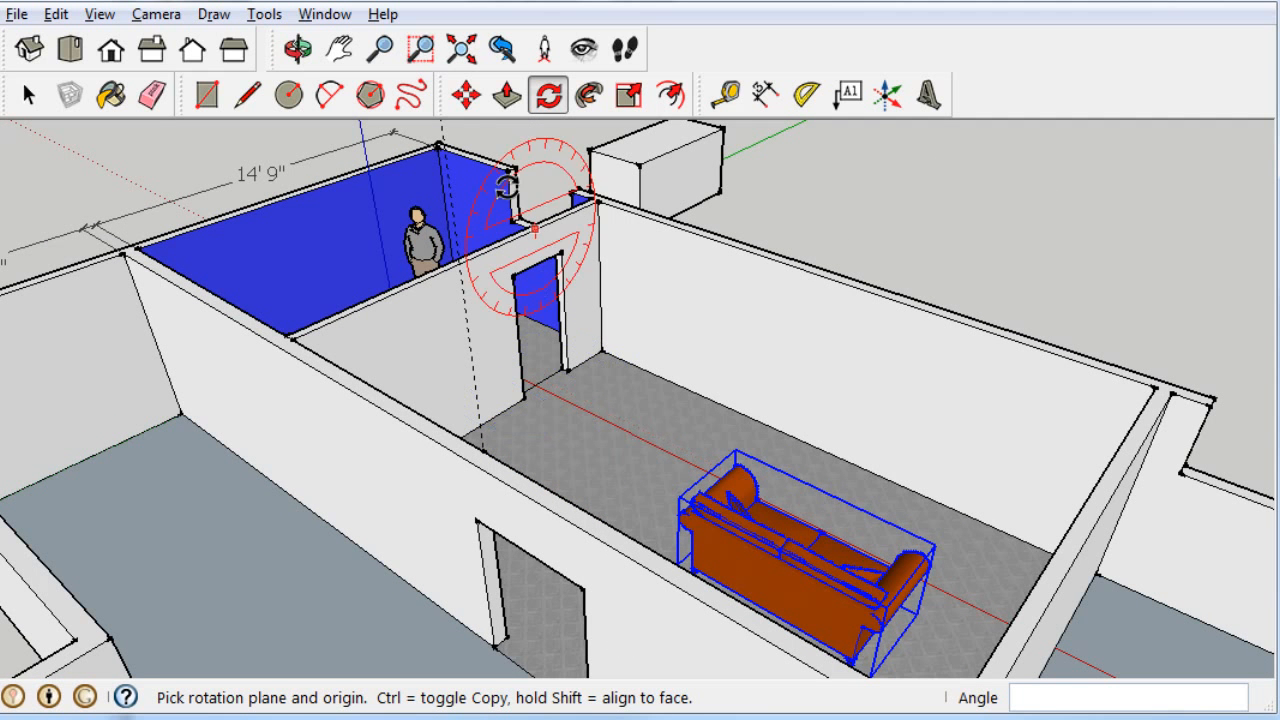
Move the couch about 8' 3" across the tiled floor toward the blue room's wall and inspect its placement
left_click(466, 94)
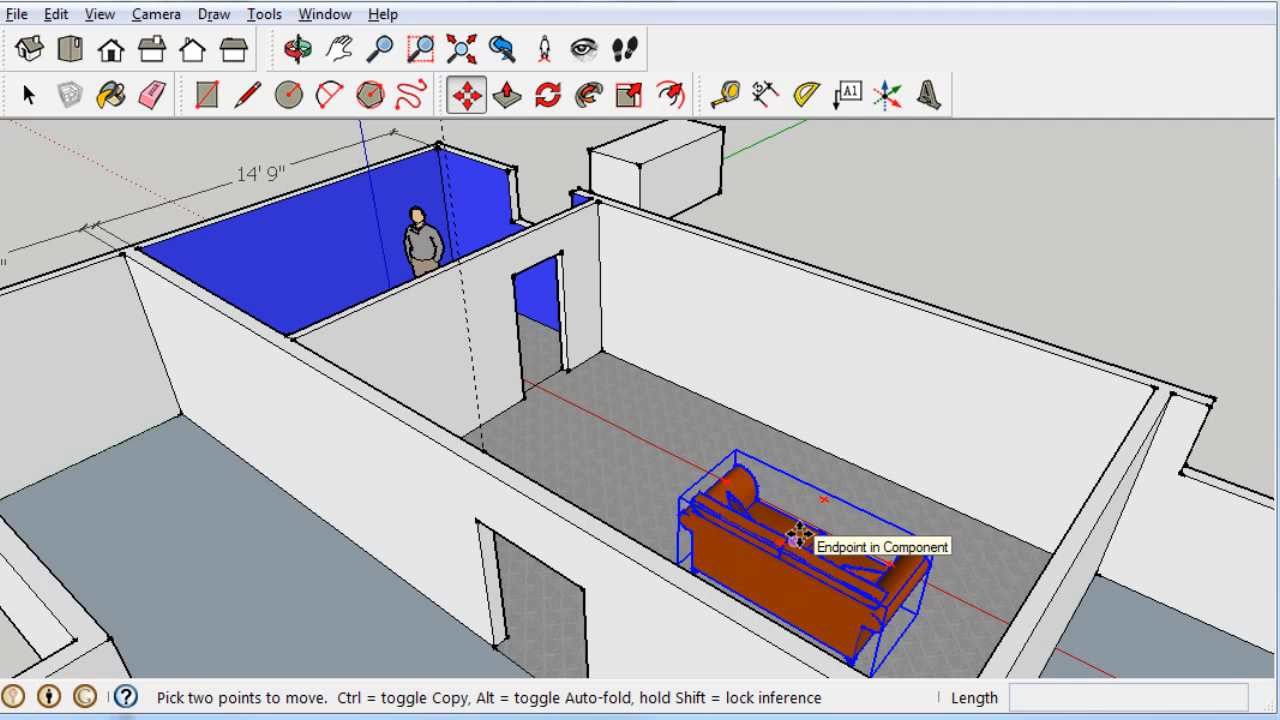
left_click(797, 528)
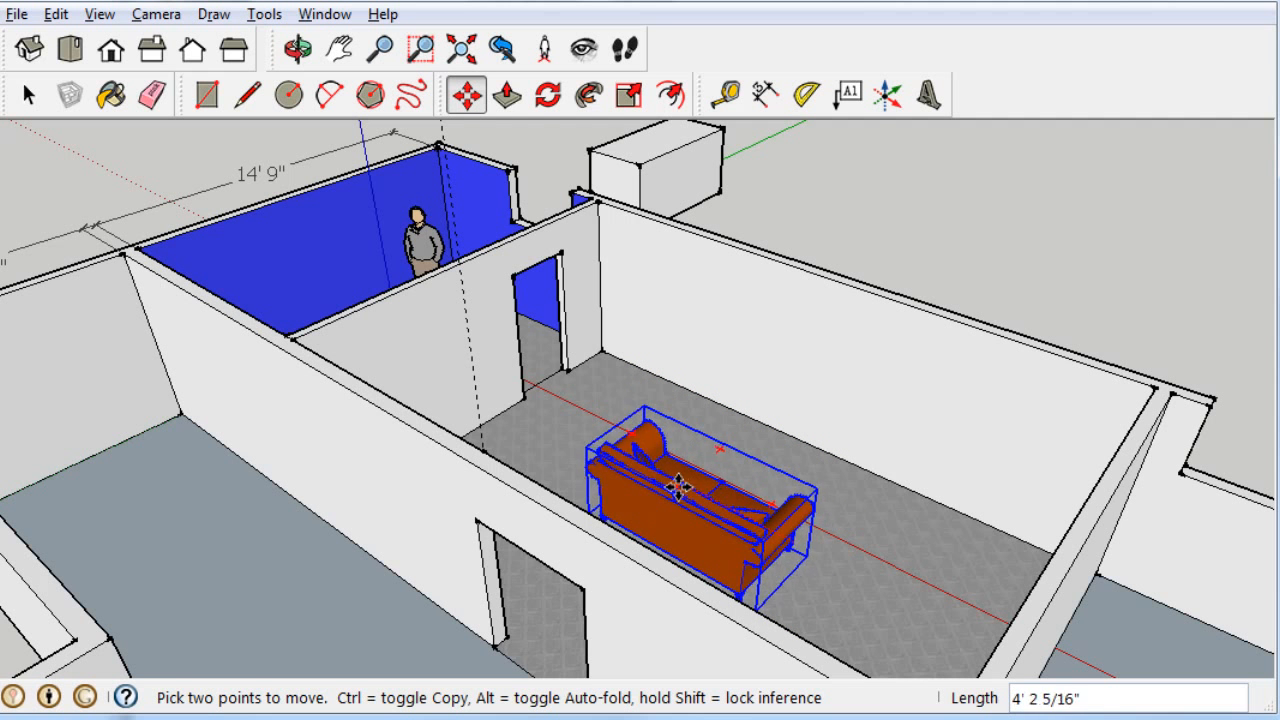
left_click(563, 458)
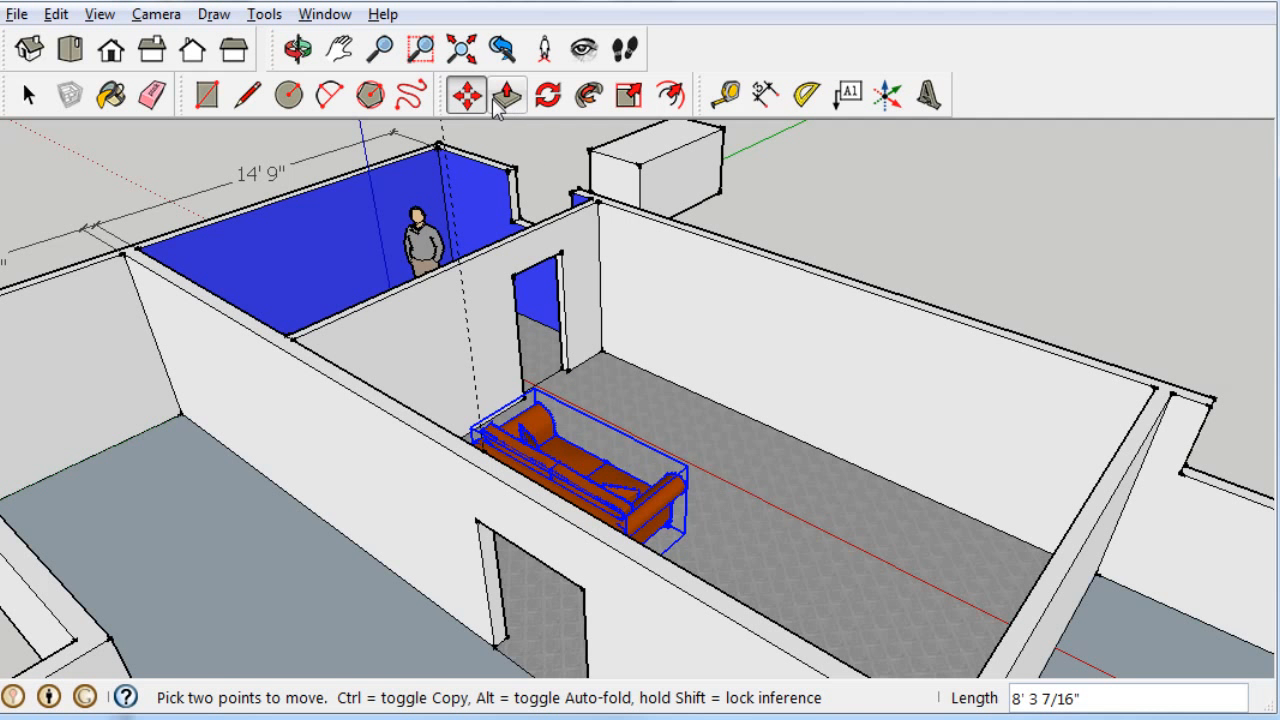
left_click(297, 48)
left_click_drag(737, 537, 464, 553)
scroll(513, 421, "up", 5)
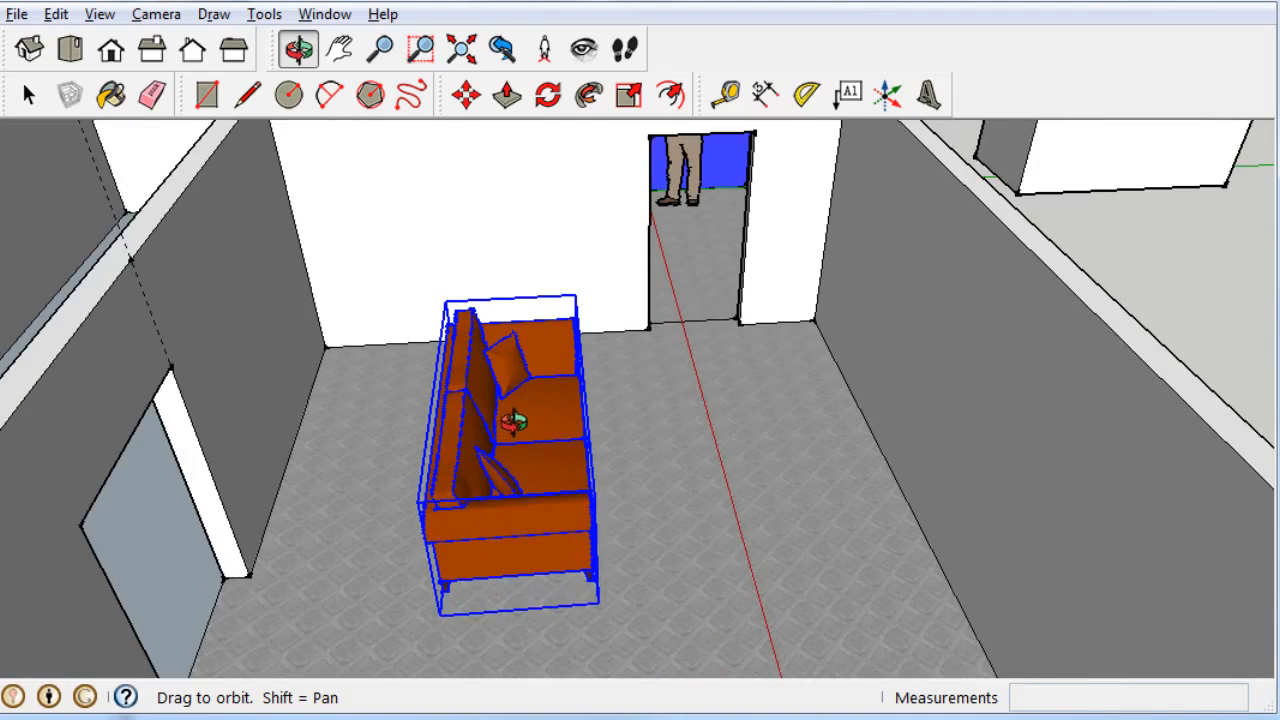
left_click_drag(726, 440, 857, 451)
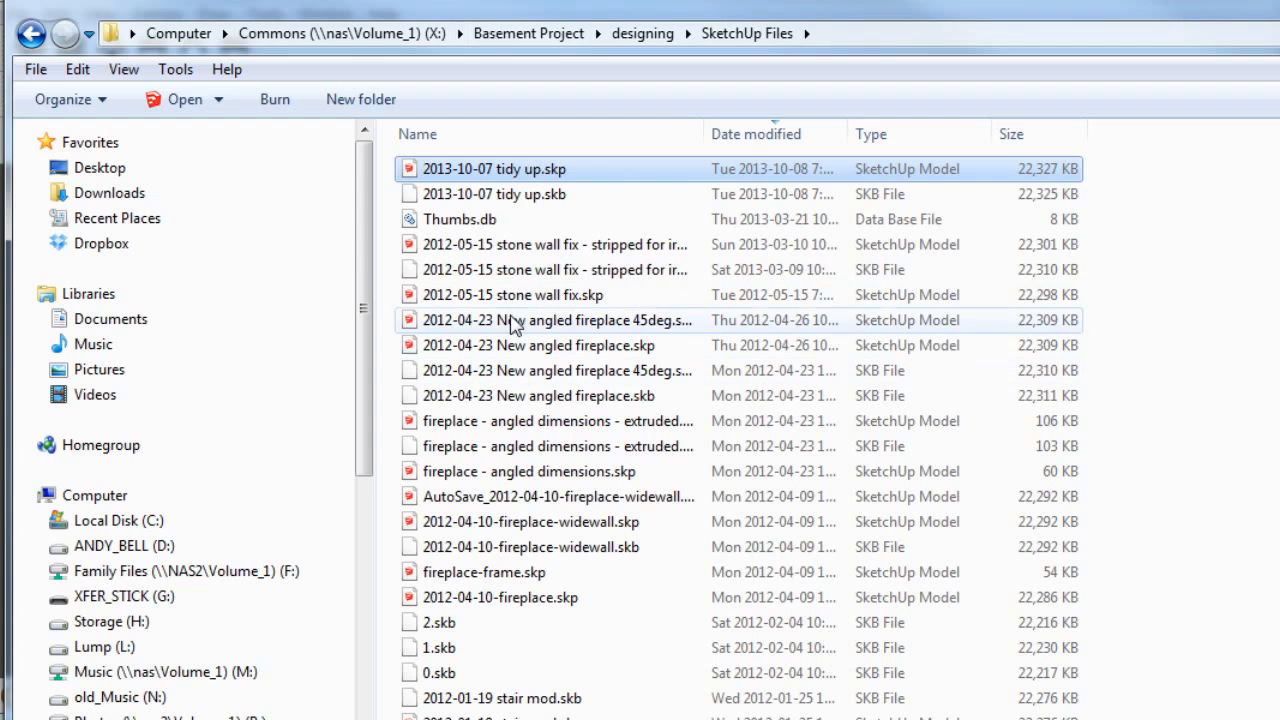
Browse the SketchUp Files folder, open the furnished basement model, and dock the camera toolbar beside the standard views toolbar
scroll(532, 330, "down", 4)
scroll(530, 335, "down", 5)
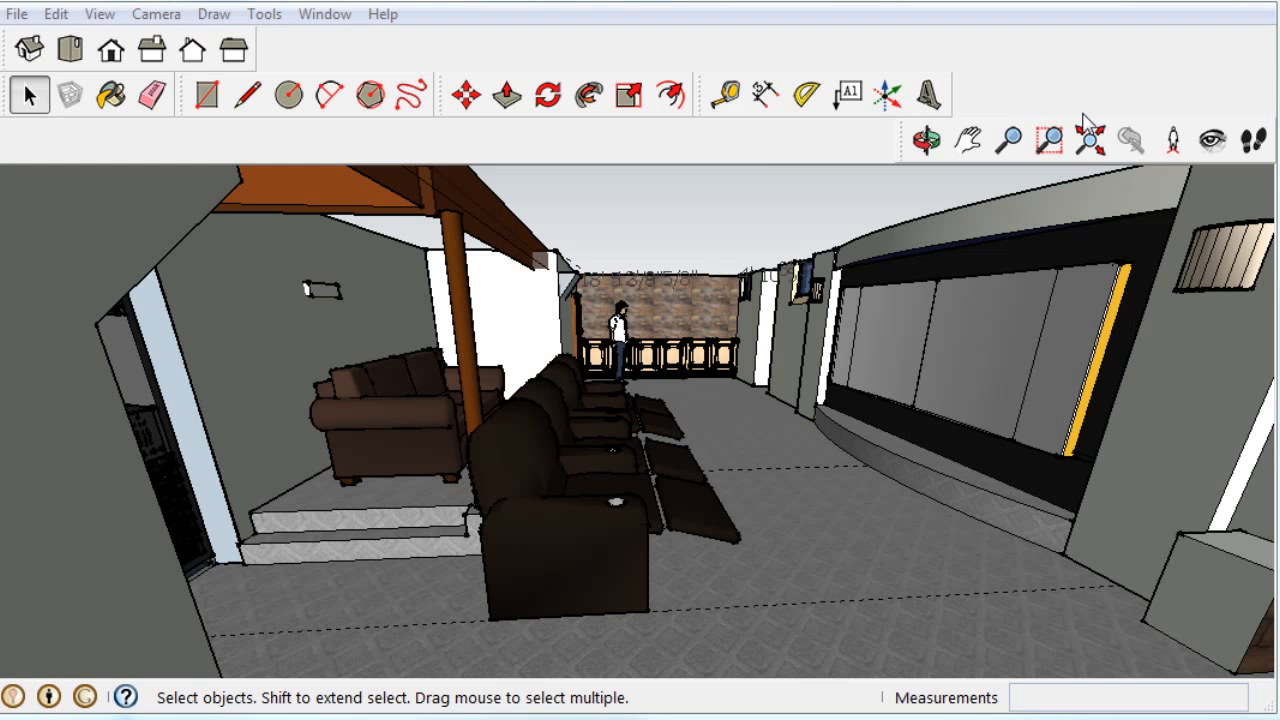
left_click_drag(905, 145, 338, 30)
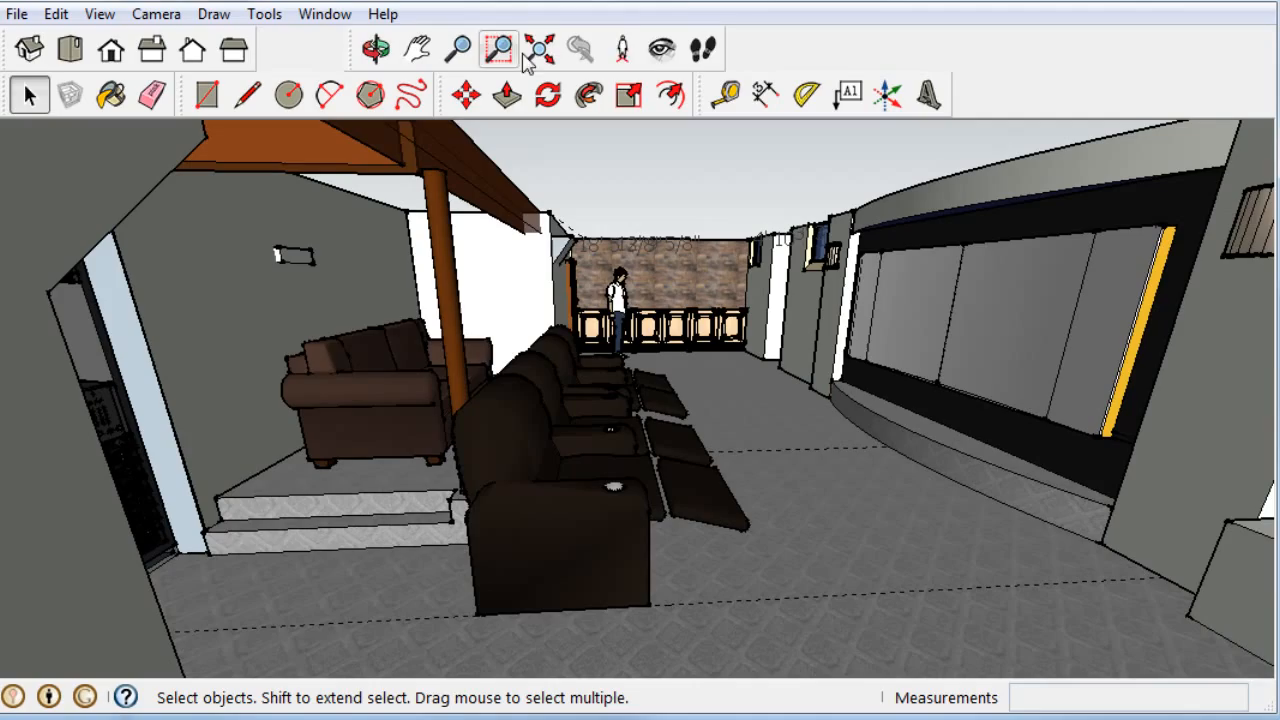
Walk through the home theater beside the recliners, turning to view the seating and the equipment rack
left_click(703, 48)
mouse_move(712, 296)
left_mouse_down()
mouse_move(725, 280)
mouse_move(709, 297)
left_mouse_up()
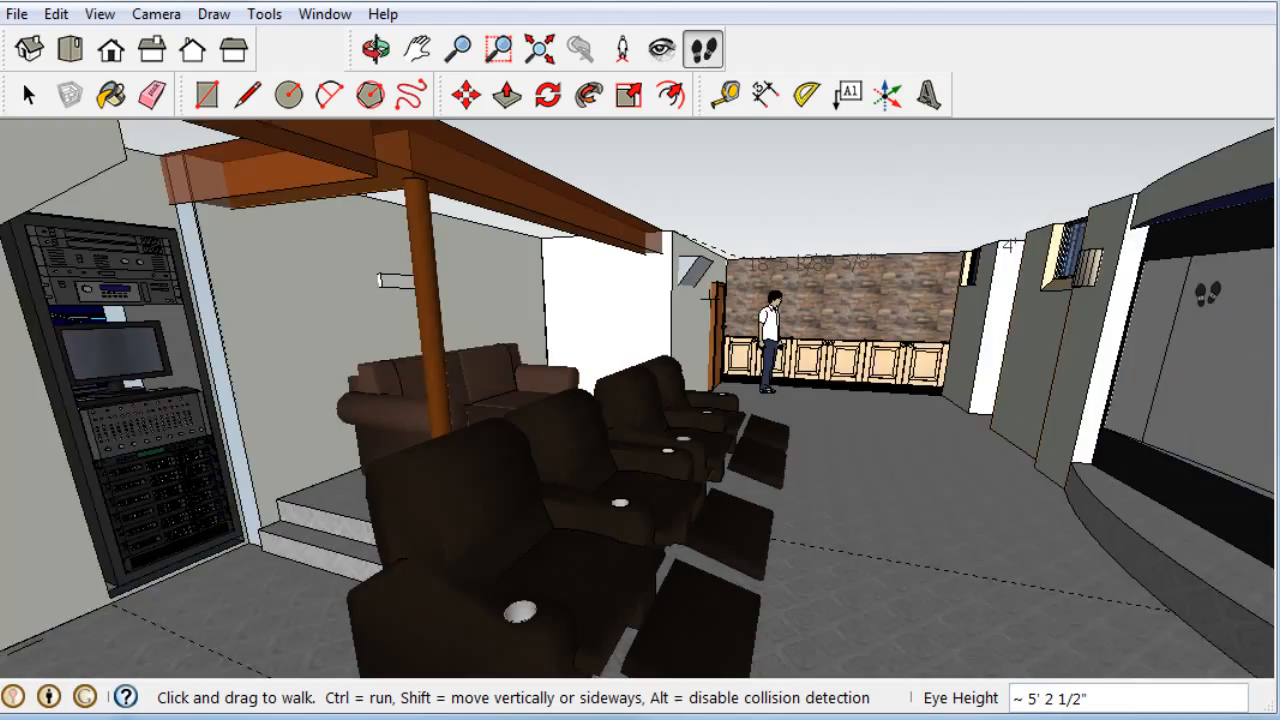
left_click_drag(1208, 293, 1162, 297)
mouse_move(672, 320)
left_mouse_down()
mouse_move(343, 320)
mouse_move(415, 378)
mouse_move(420, 360)
mouse_move(560, 330)
mouse_move(829, 286)
mouse_move(963, 283)
mouse_move(678, 319)
left_mouse_up()
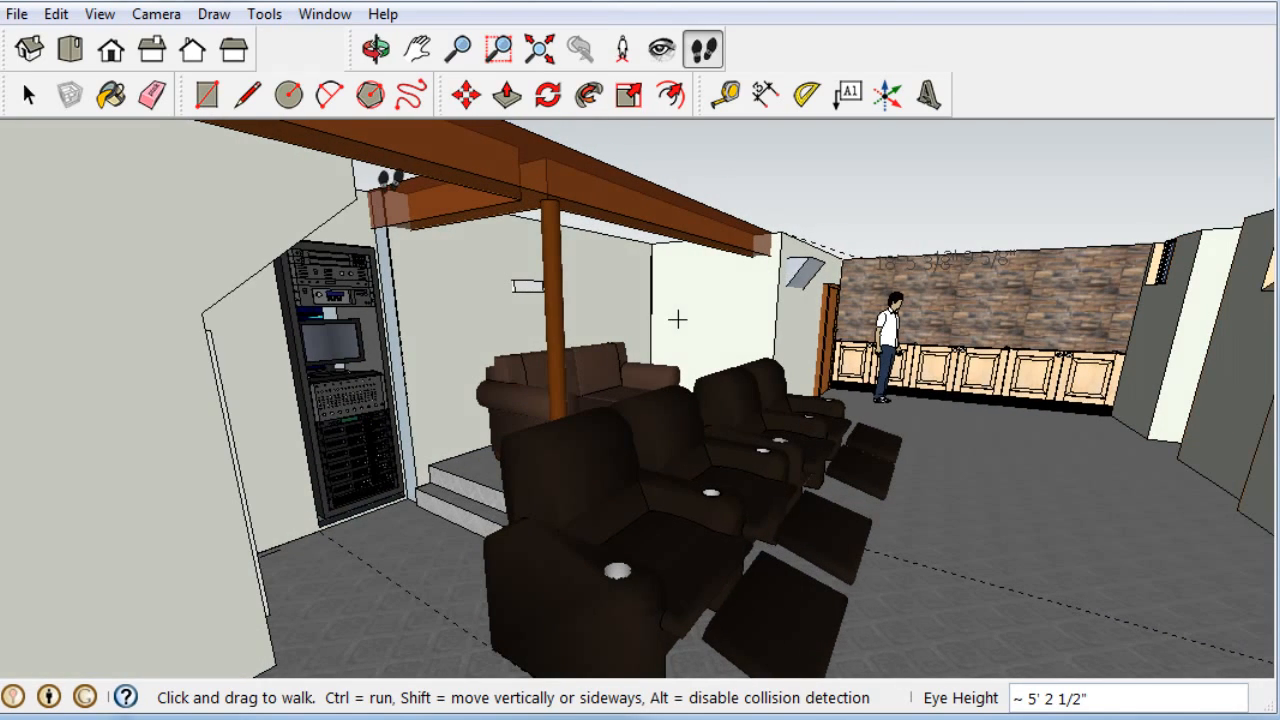
Show the basement as a top-down floor plan in parallel projection, with the theater and adjoining rooms in view
left_click(70, 49)
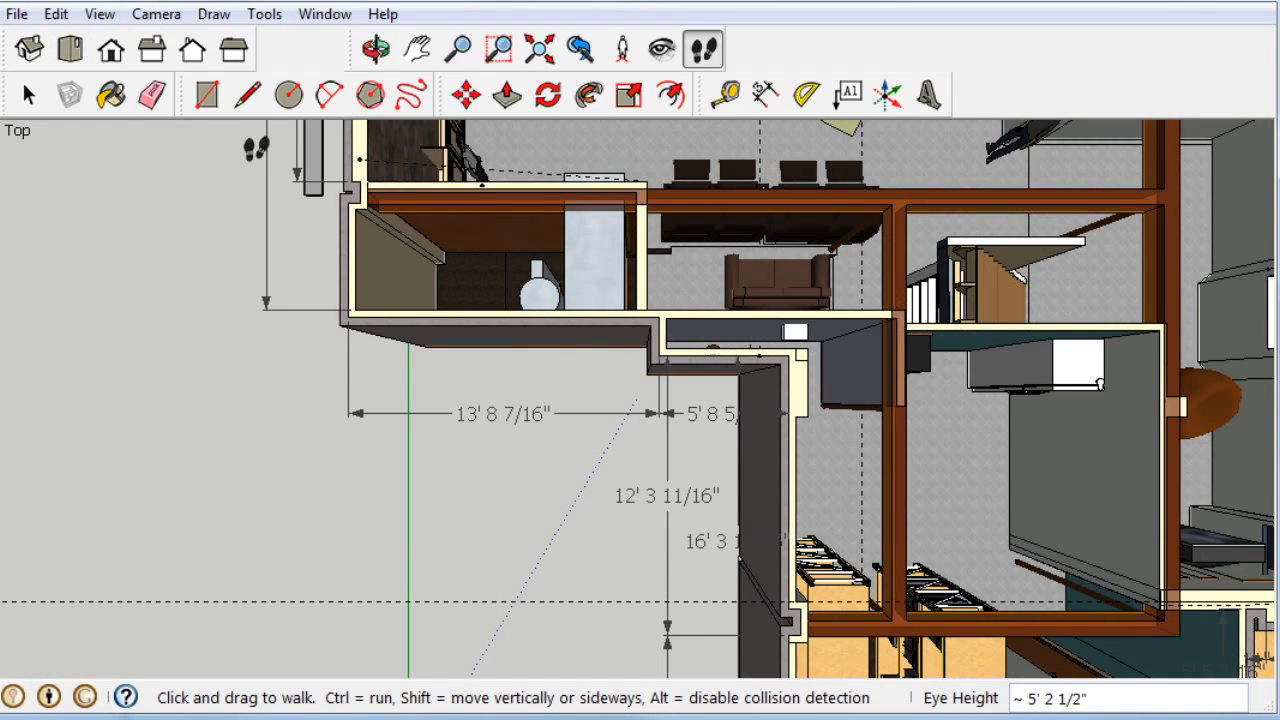
left_click(145, 14)
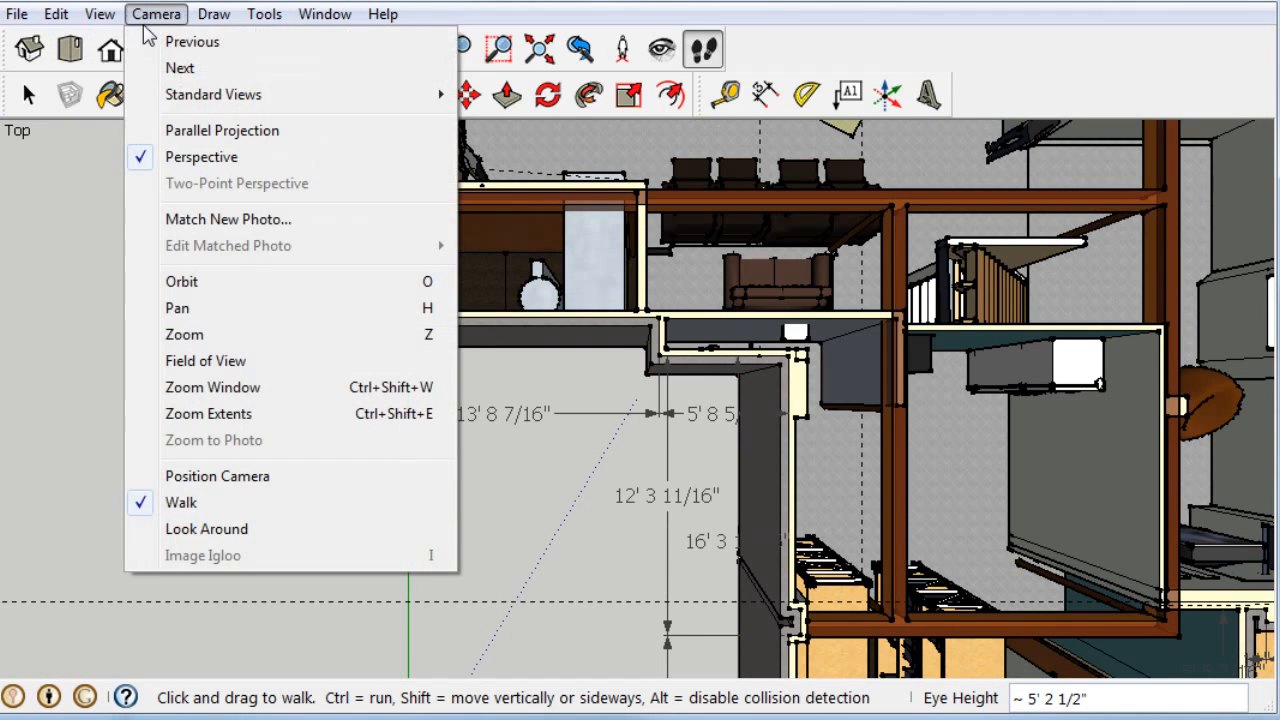
left_click(198, 133)
scroll(805, 262, "down", 2)
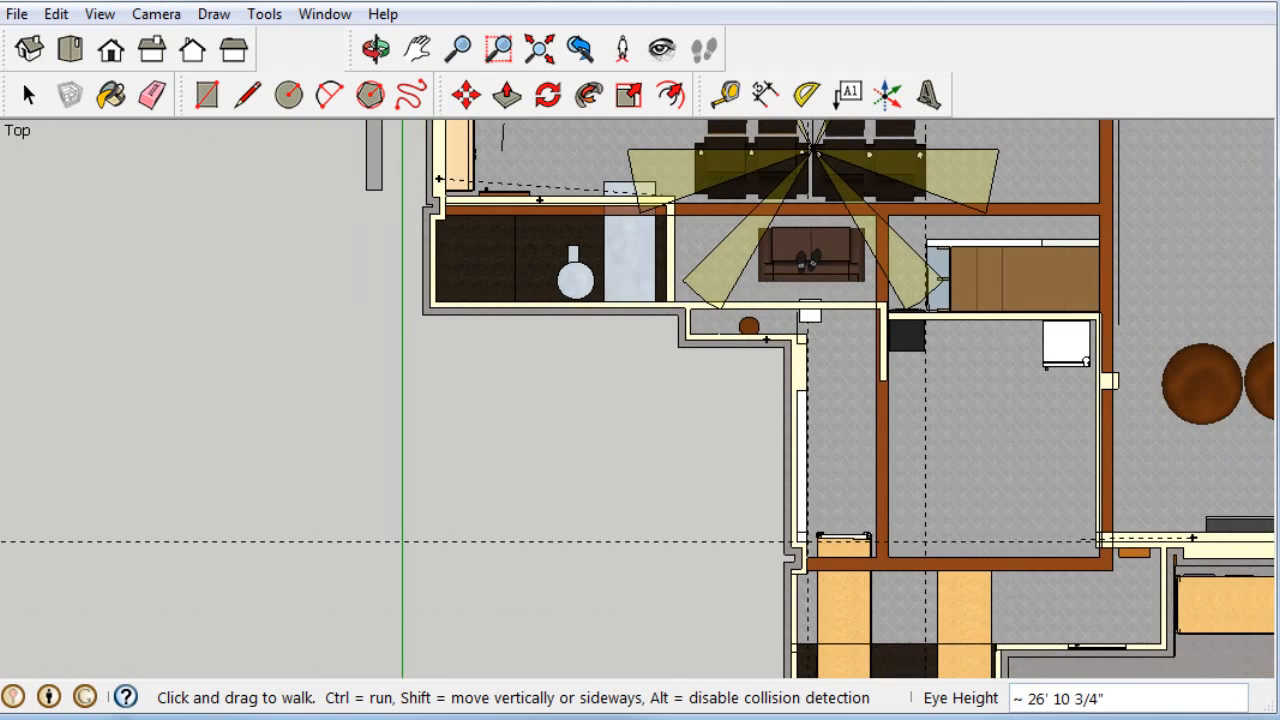
left_click(417, 49)
left_click_drag(428, 347, 309, 518)
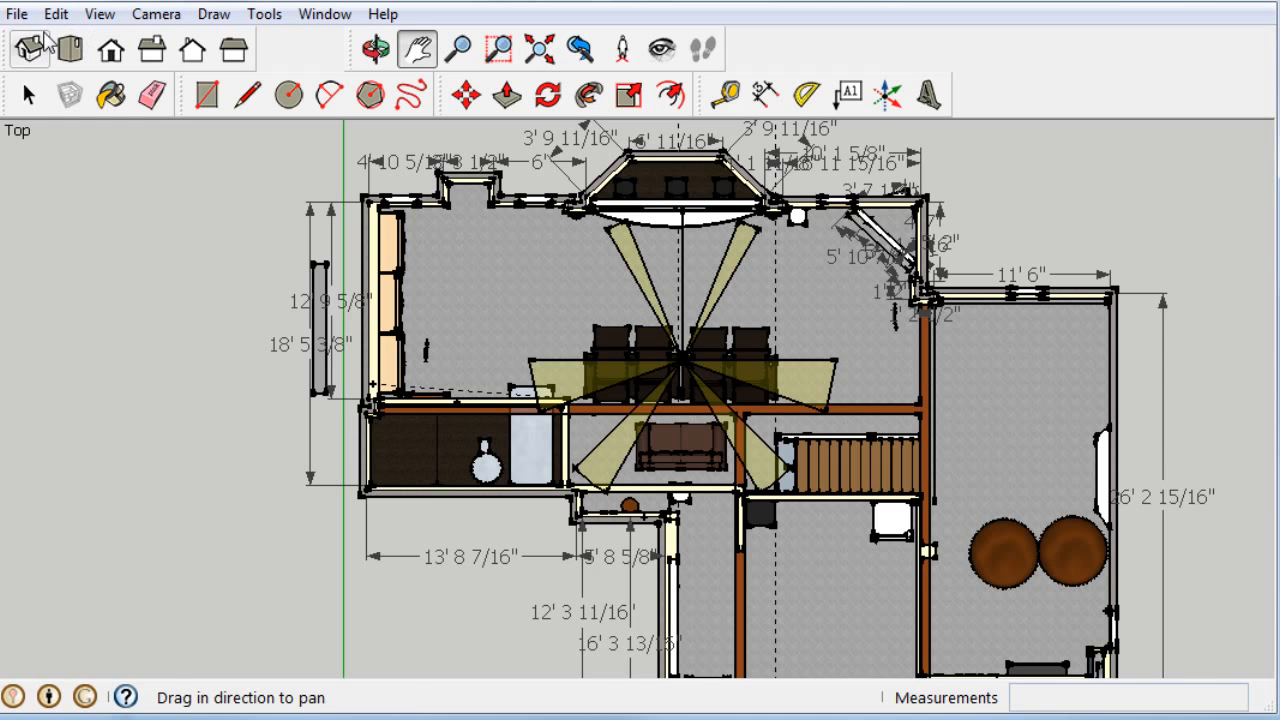
View the basement isometrically, restore perspective, and examine the theater from low down, facing the stone wall
left_click(30, 48)
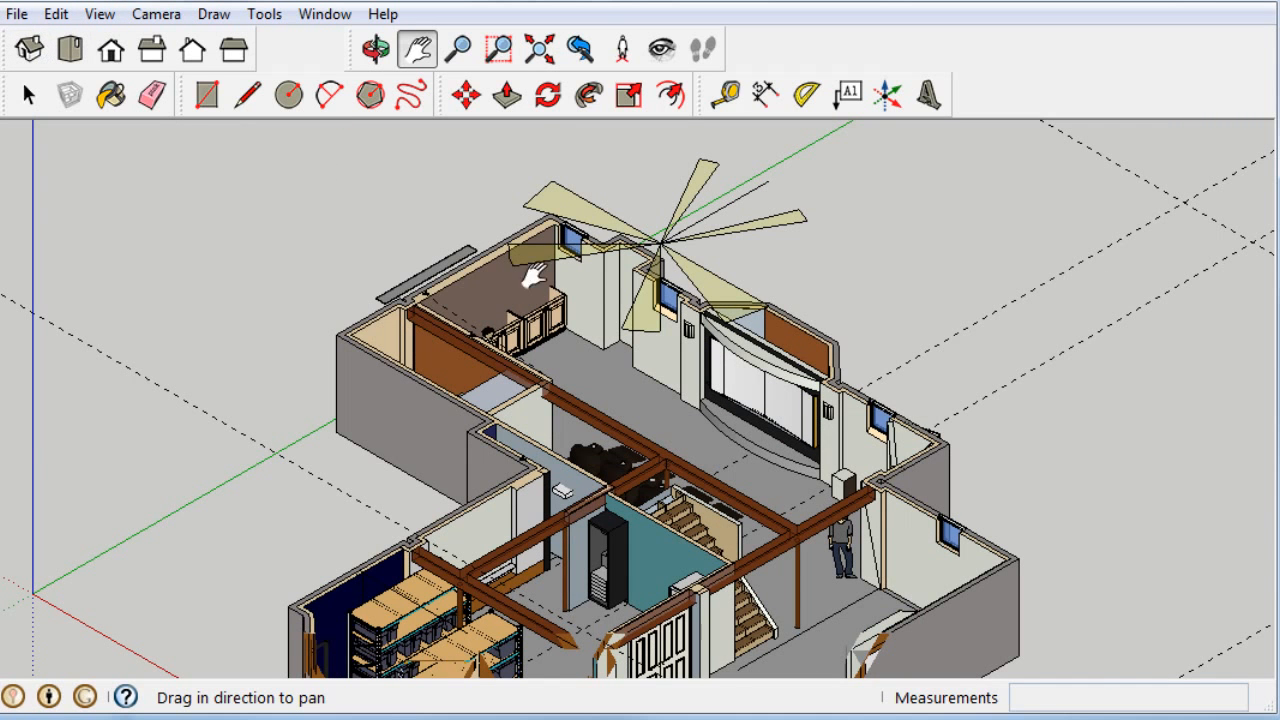
scroll(534, 278, "up", 3)
left_click(157, 20)
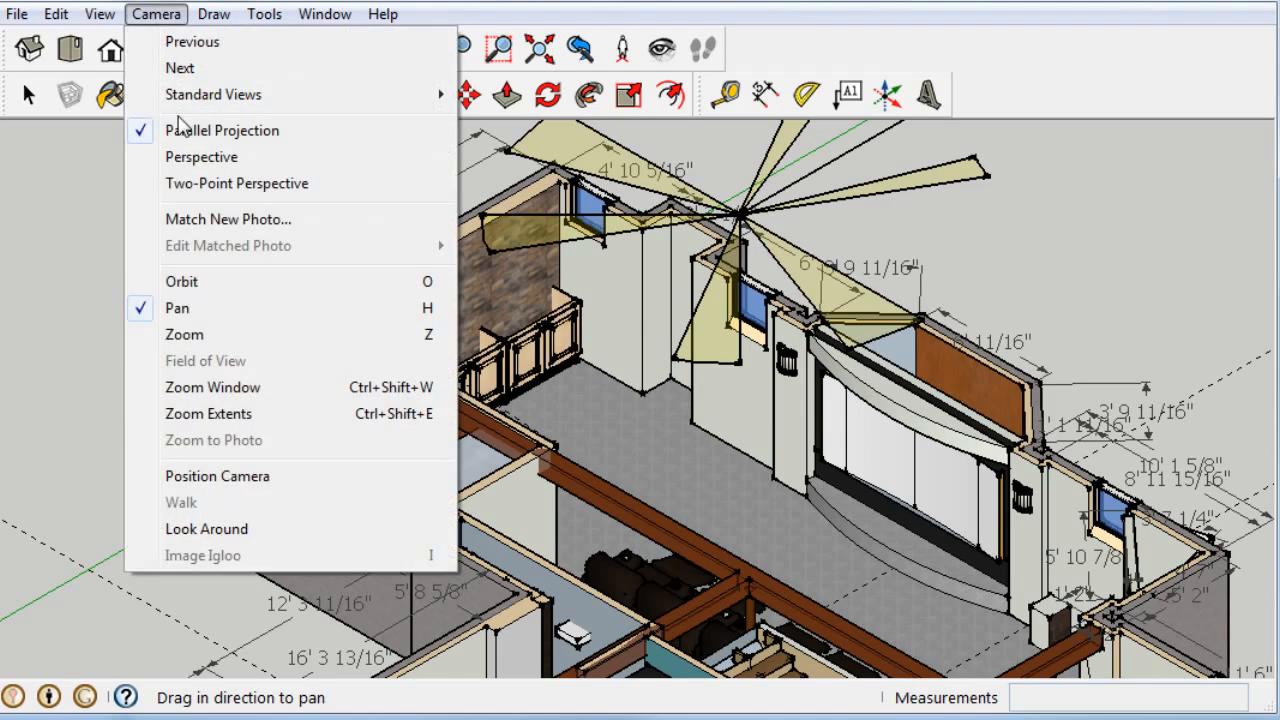
left_click(196, 160)
scroll(715, 437, "up", 3)
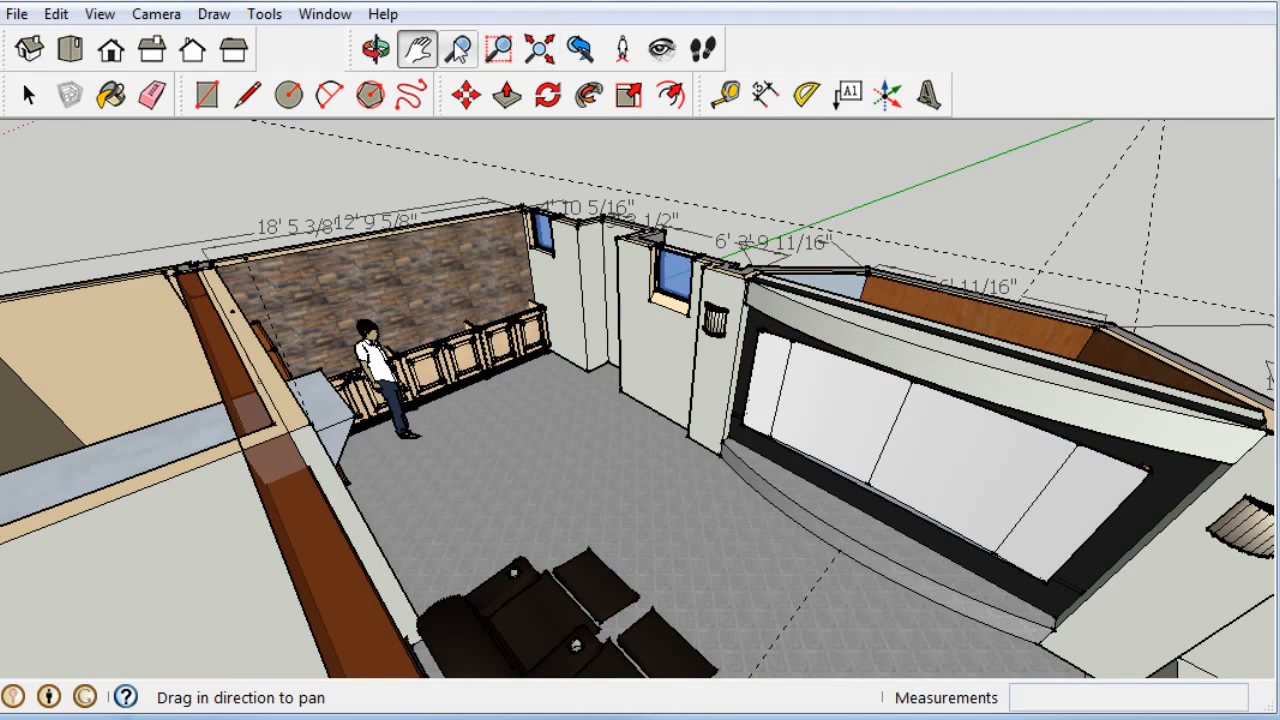
left_click(380, 52)
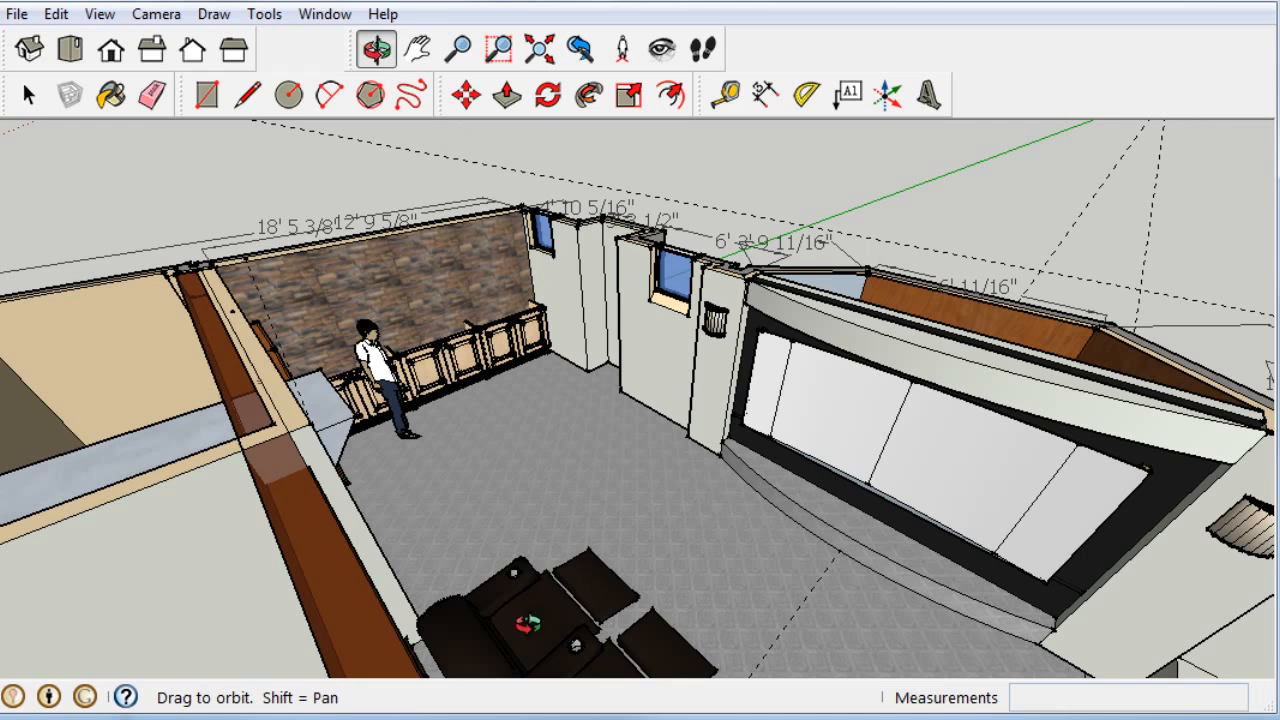
left_click_drag(461, 286, 265, 495)
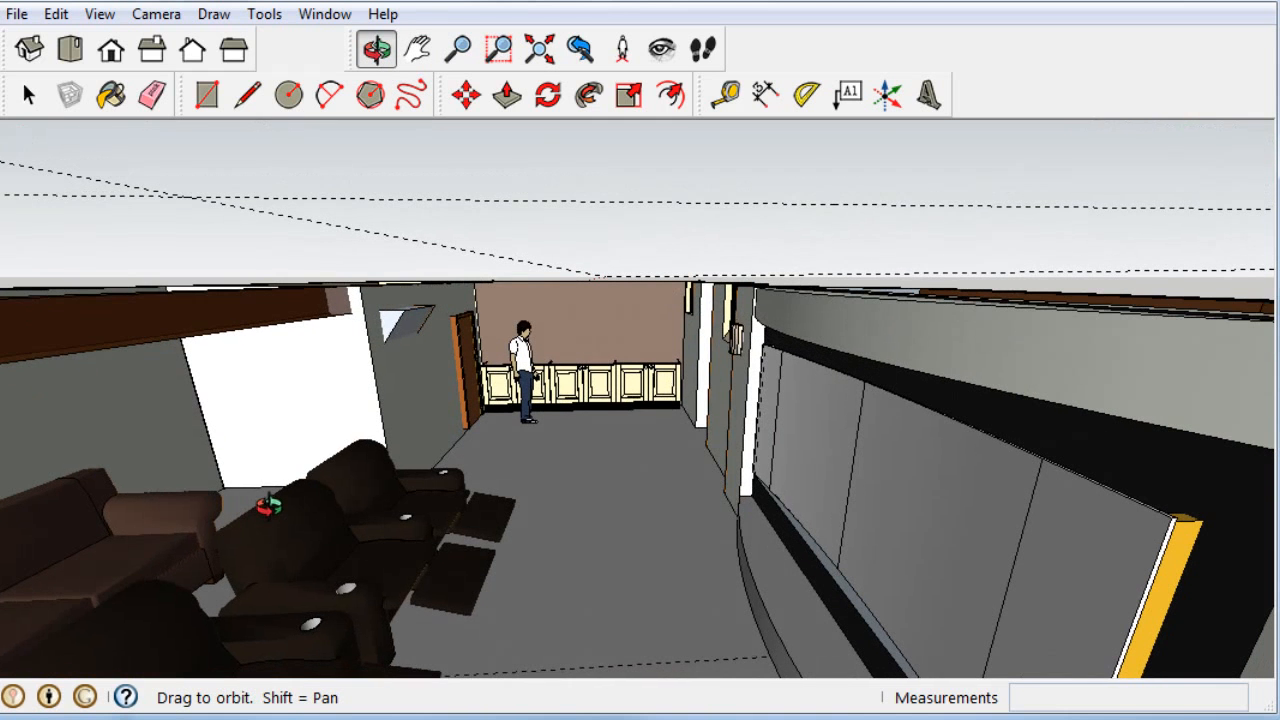
Set the face style to Monochrome and show the basement plan from the top in parallel projection
left_click(103, 17)
mouse_move(245, 350)
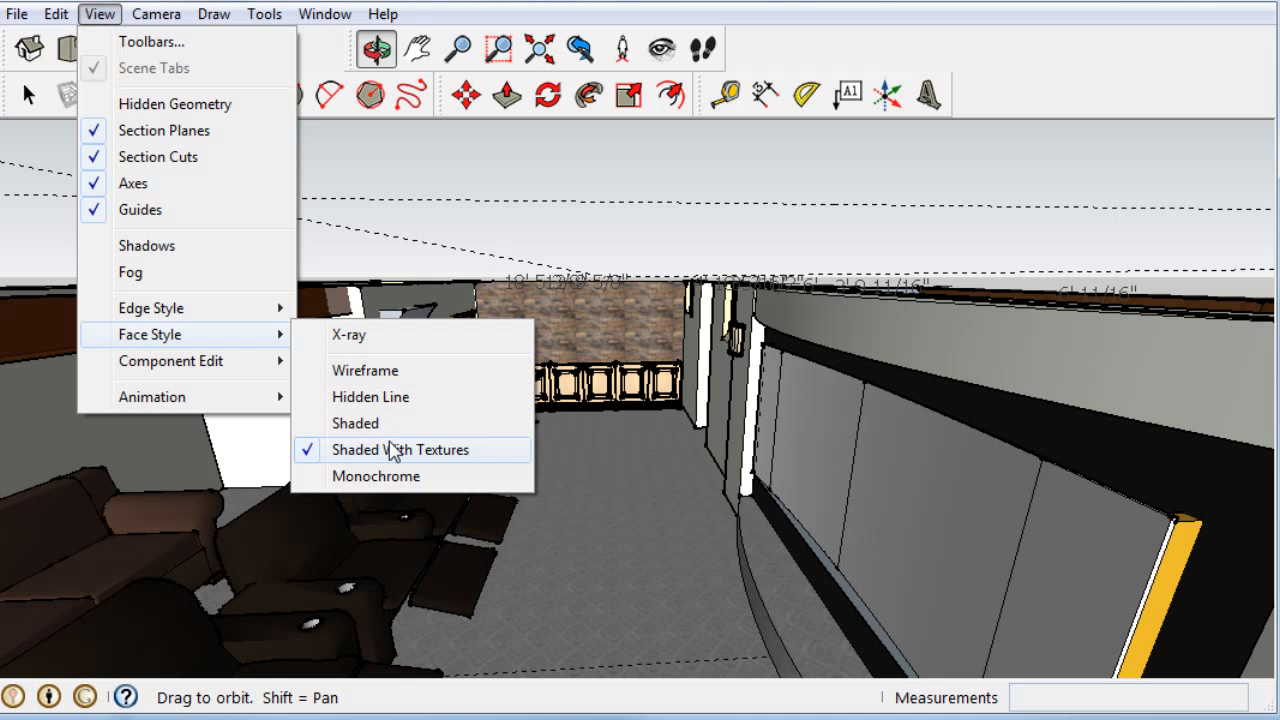
left_click(389, 478)
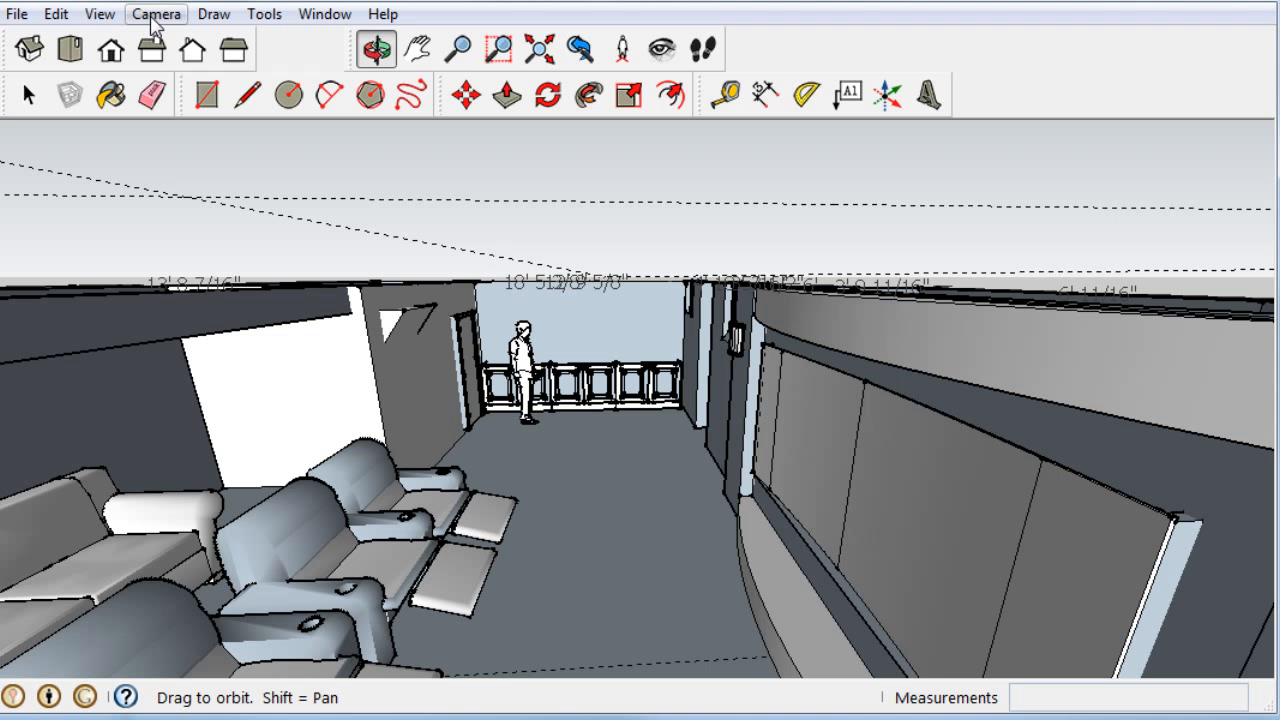
left_click(66, 55)
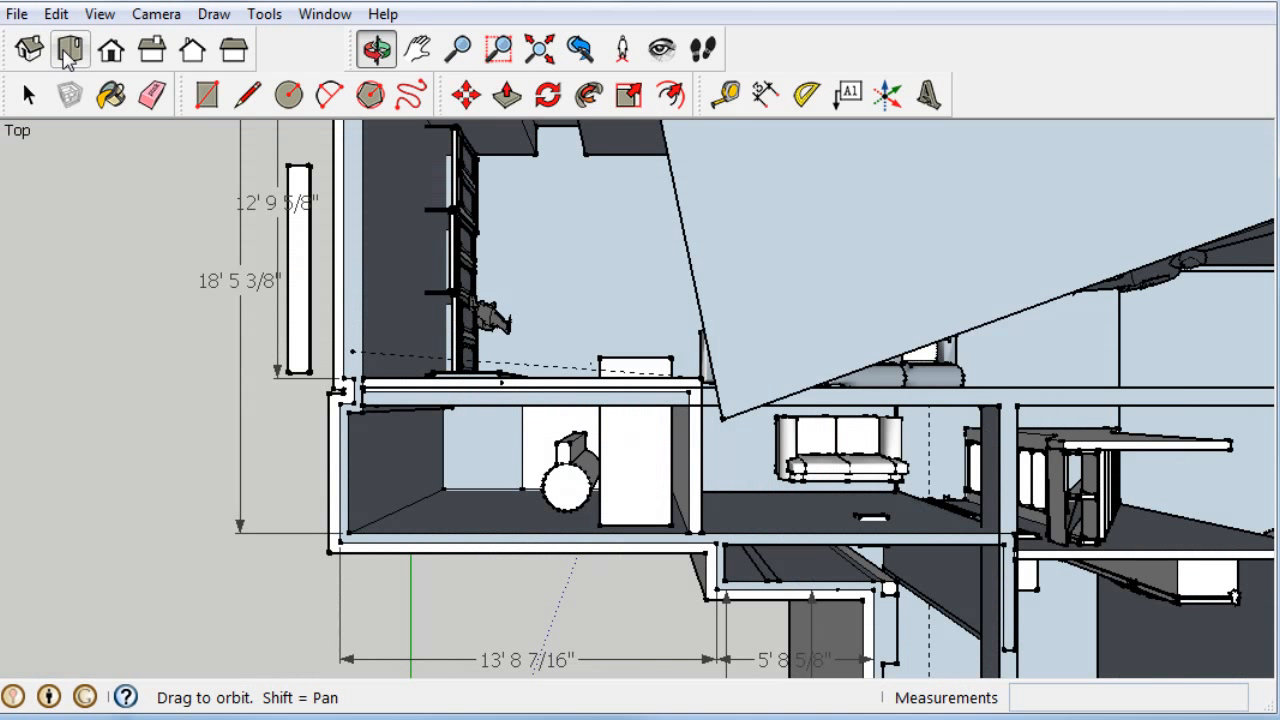
left_click(114, 18)
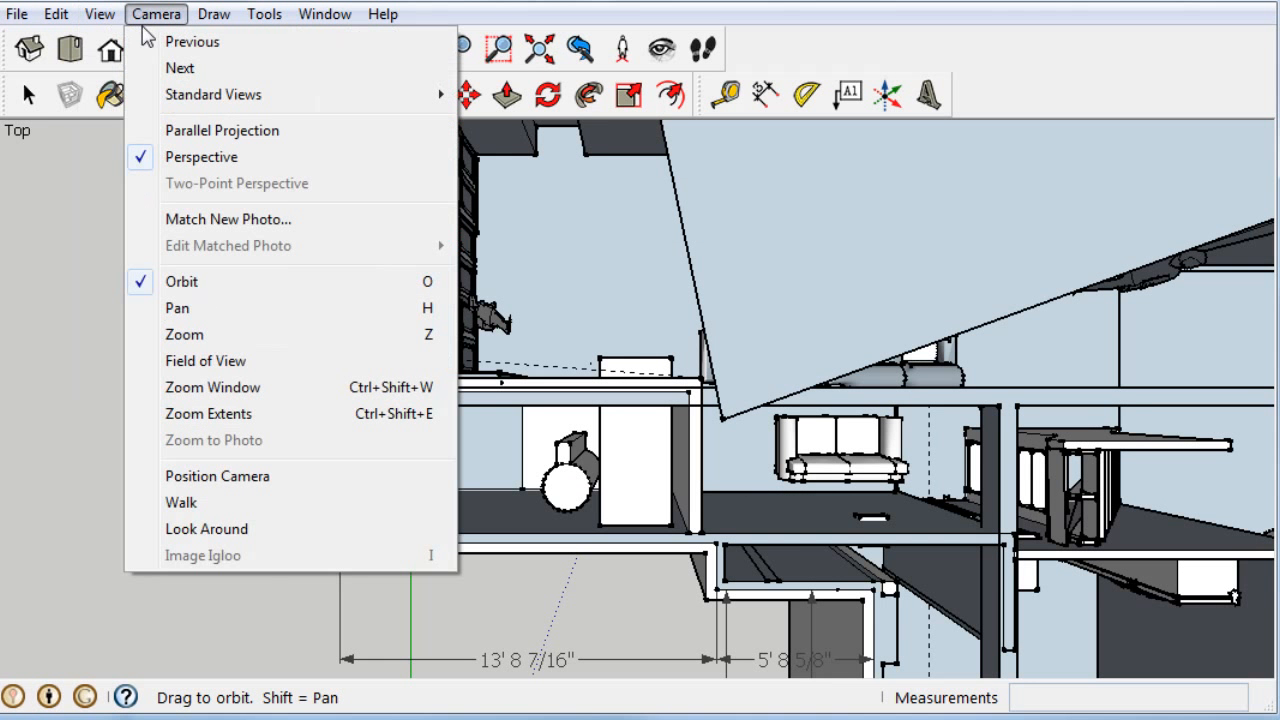
left_click(175, 150)
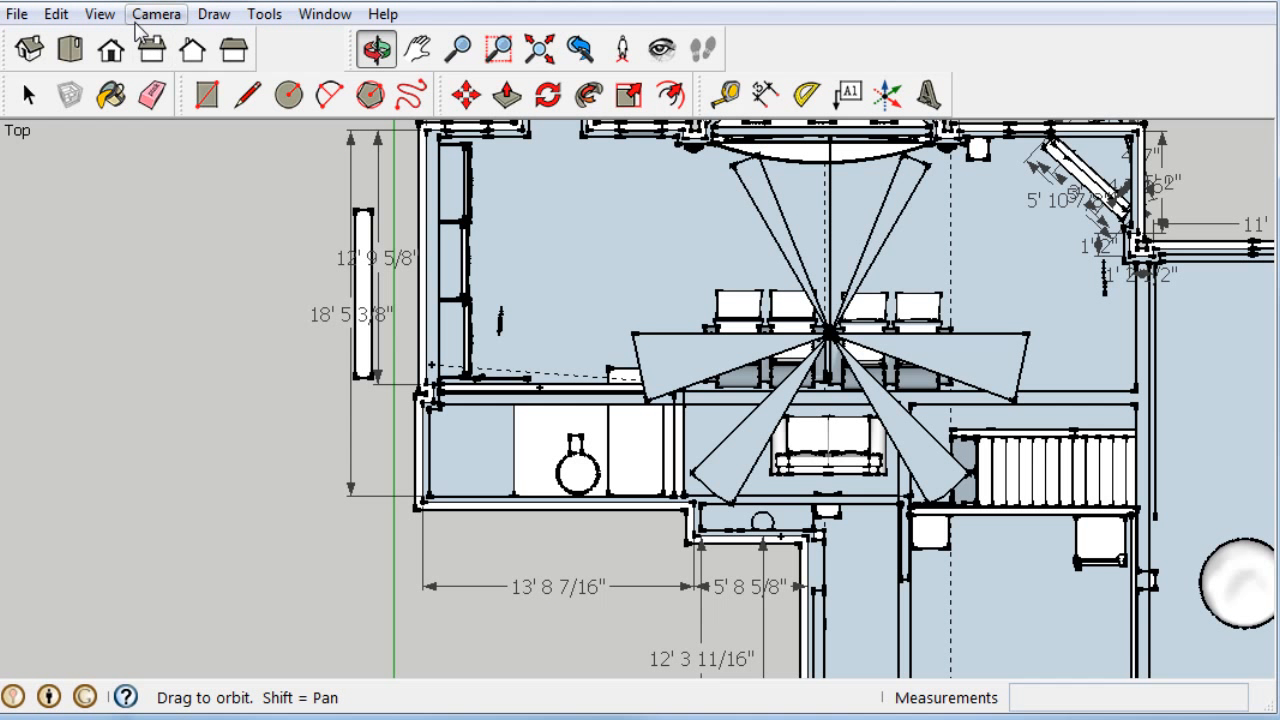
Set the floor plan's face style to Shaded With Textures
left_click(101, 14)
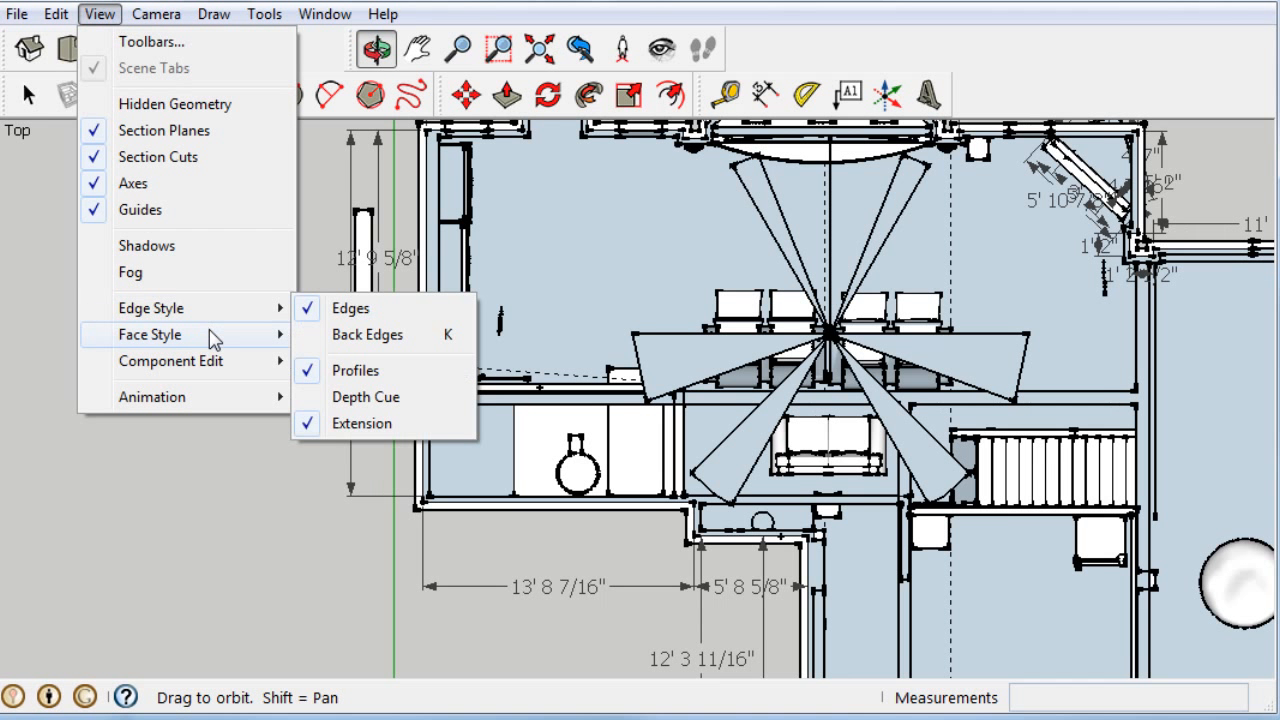
mouse_move(213, 340)
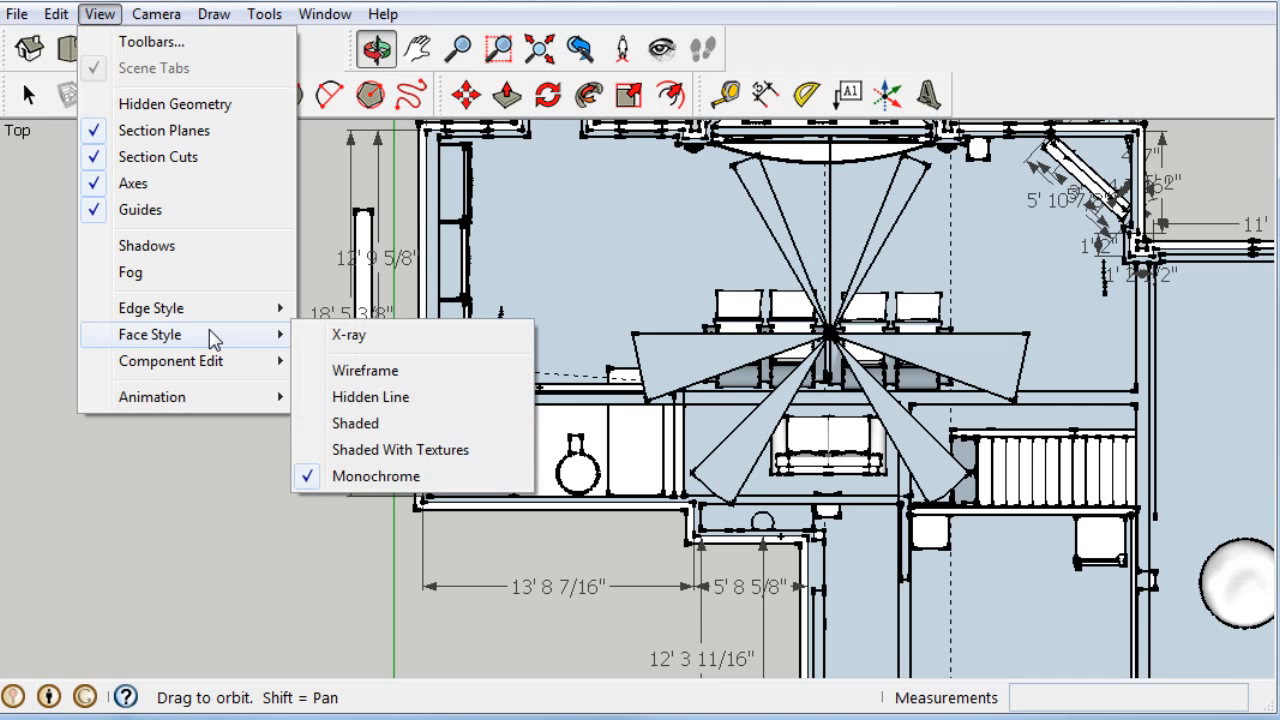
left_click(390, 449)
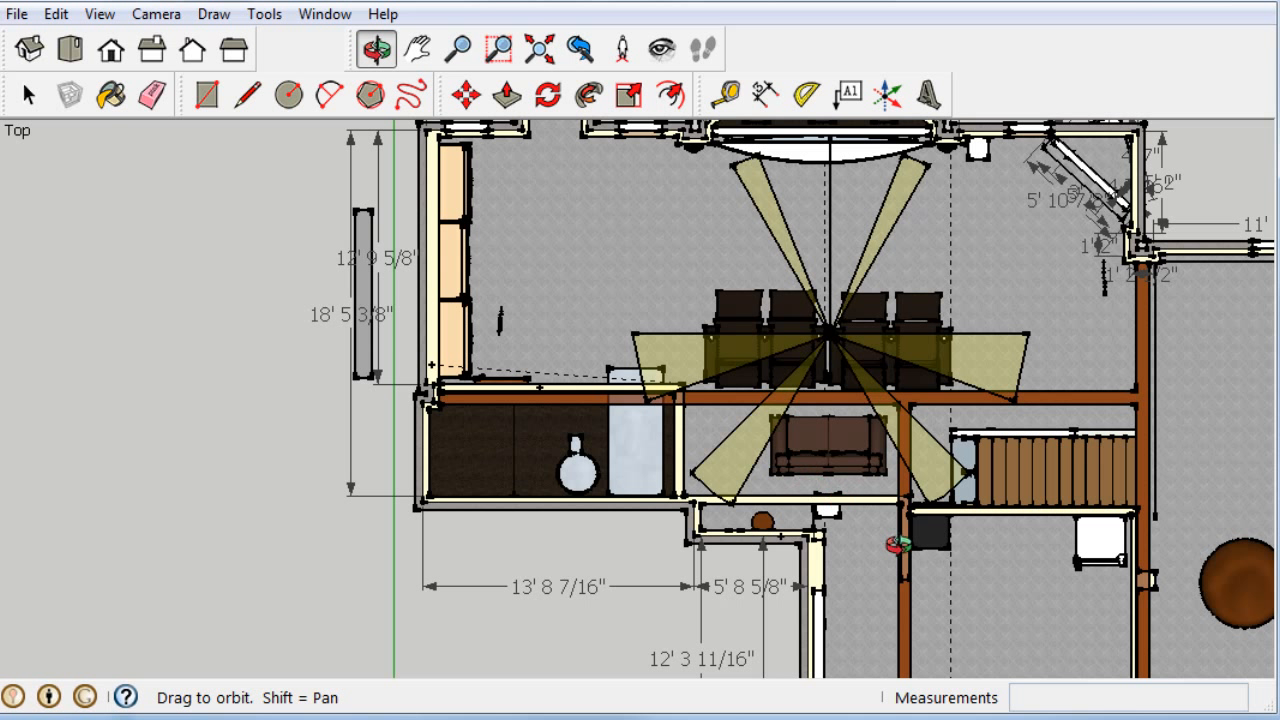
Examine the yellow fan-shaped geometry hovering above the basement from the side, from the top and isometrically
left_click_drag(913, 555, 513, 26)
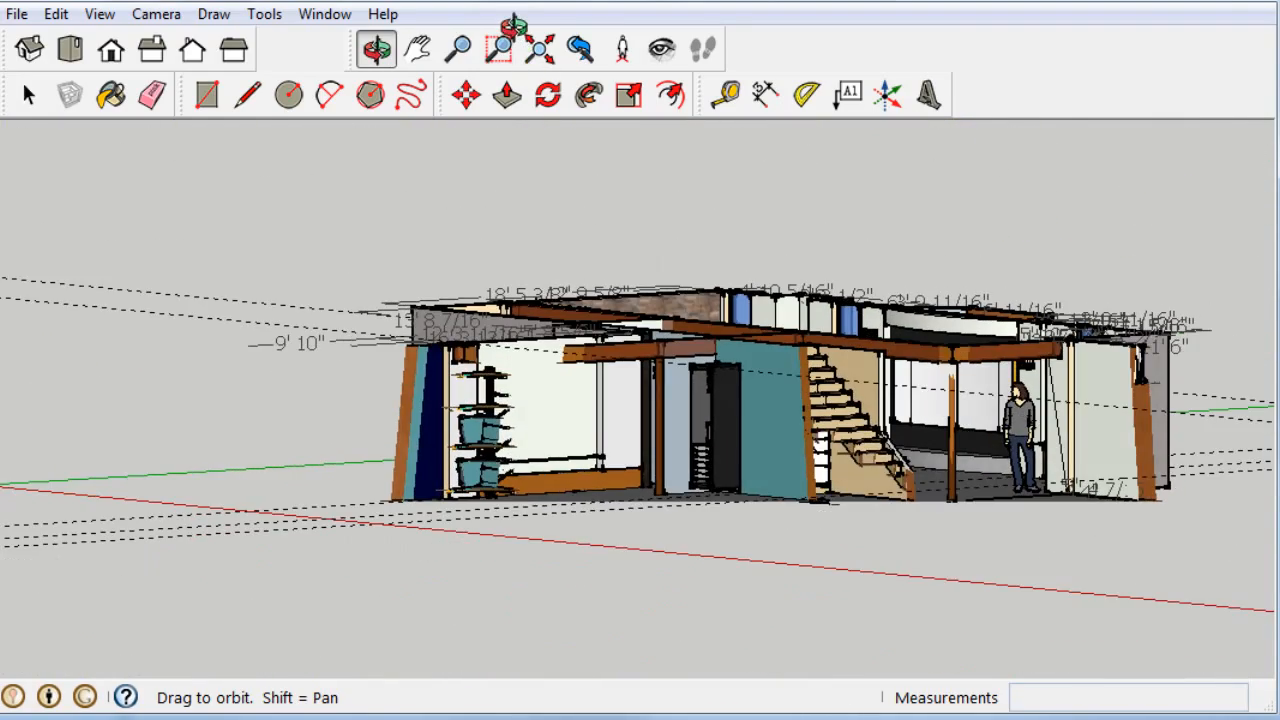
left_click(417, 49)
left_click_drag(538, 263, 526, 417)
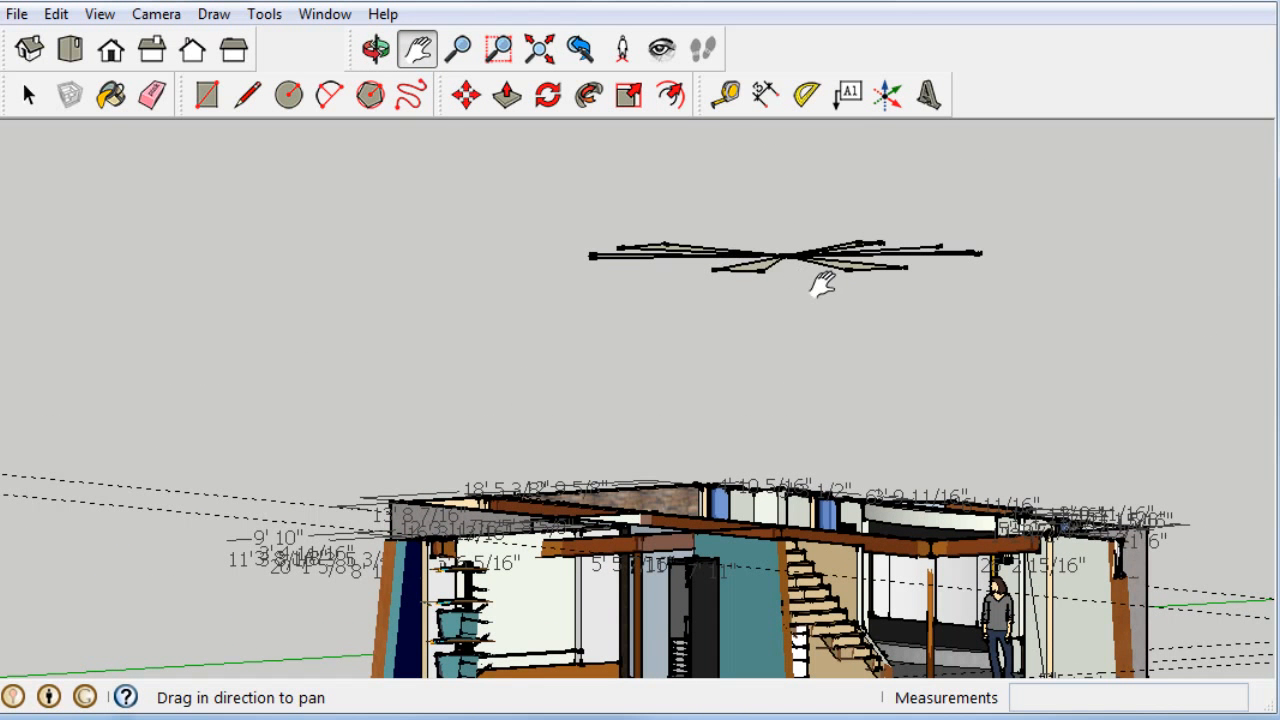
left_click(70, 49)
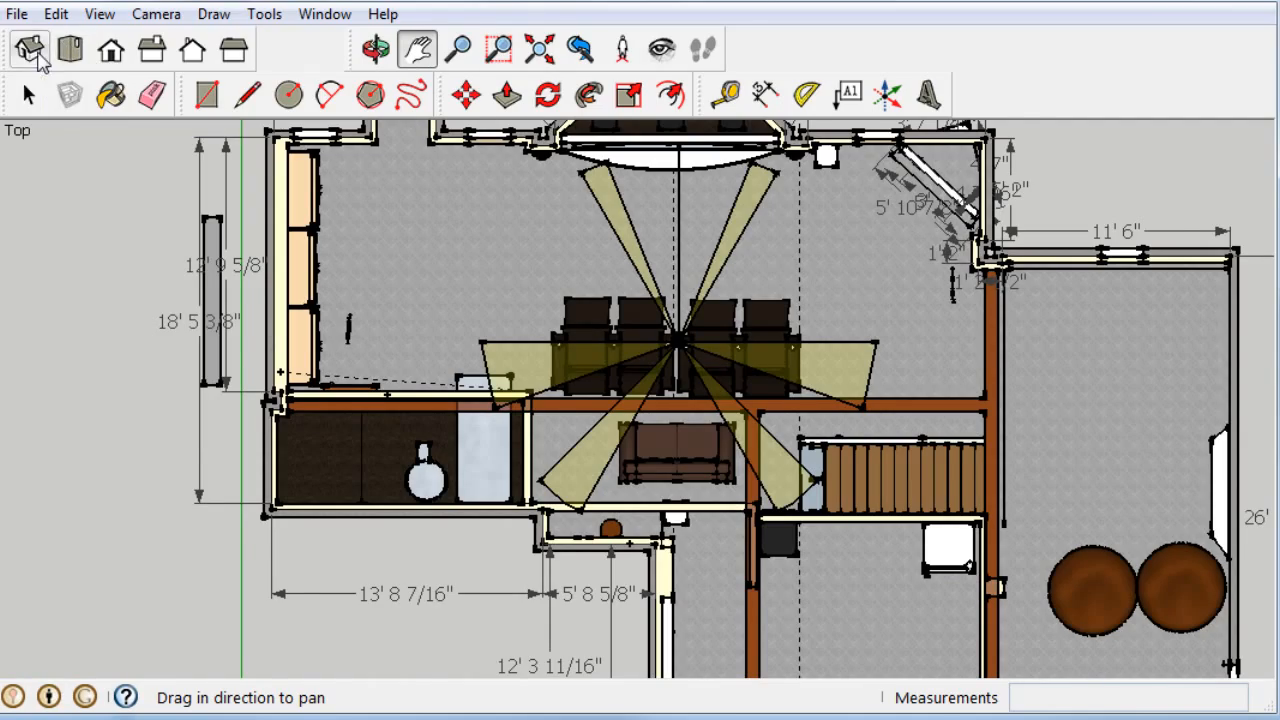
left_click(30, 50)
scroll(738, 420, "up", 5)
scroll(745, 391, "down", 5)
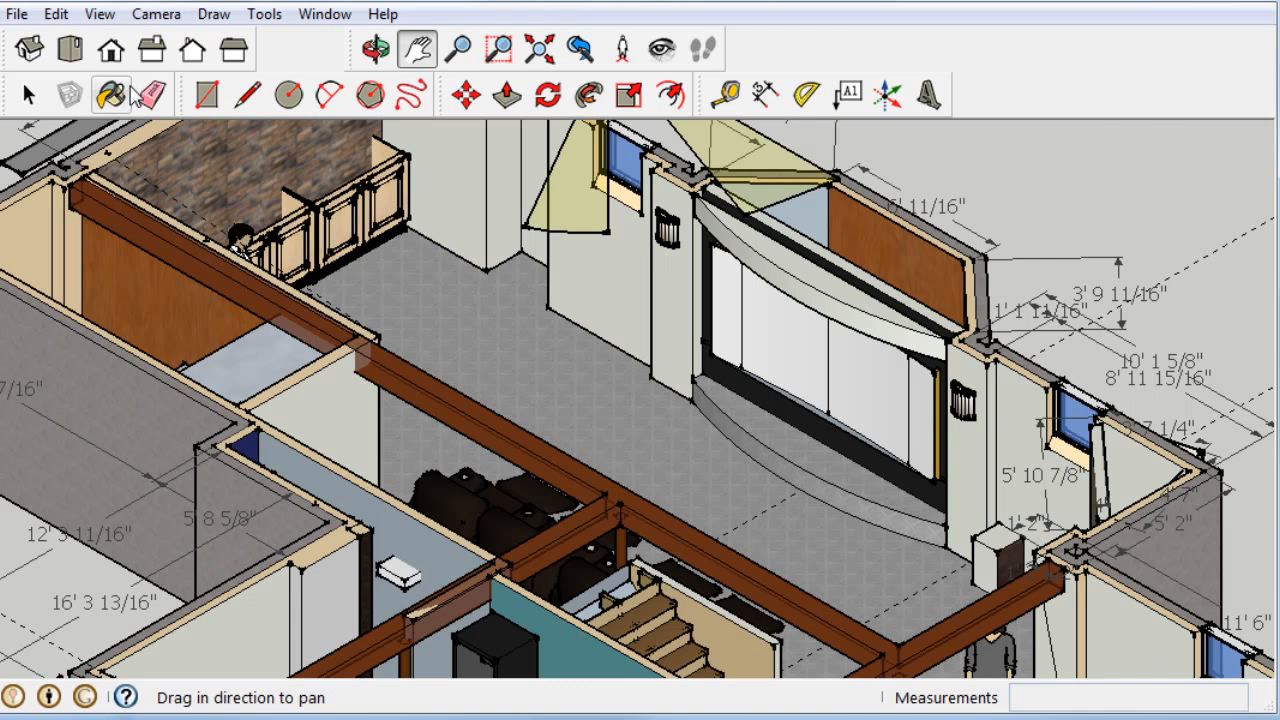
Delete the yellow fan-shaped geometry covering the theater seats, working in the top view
left_click(70, 49)
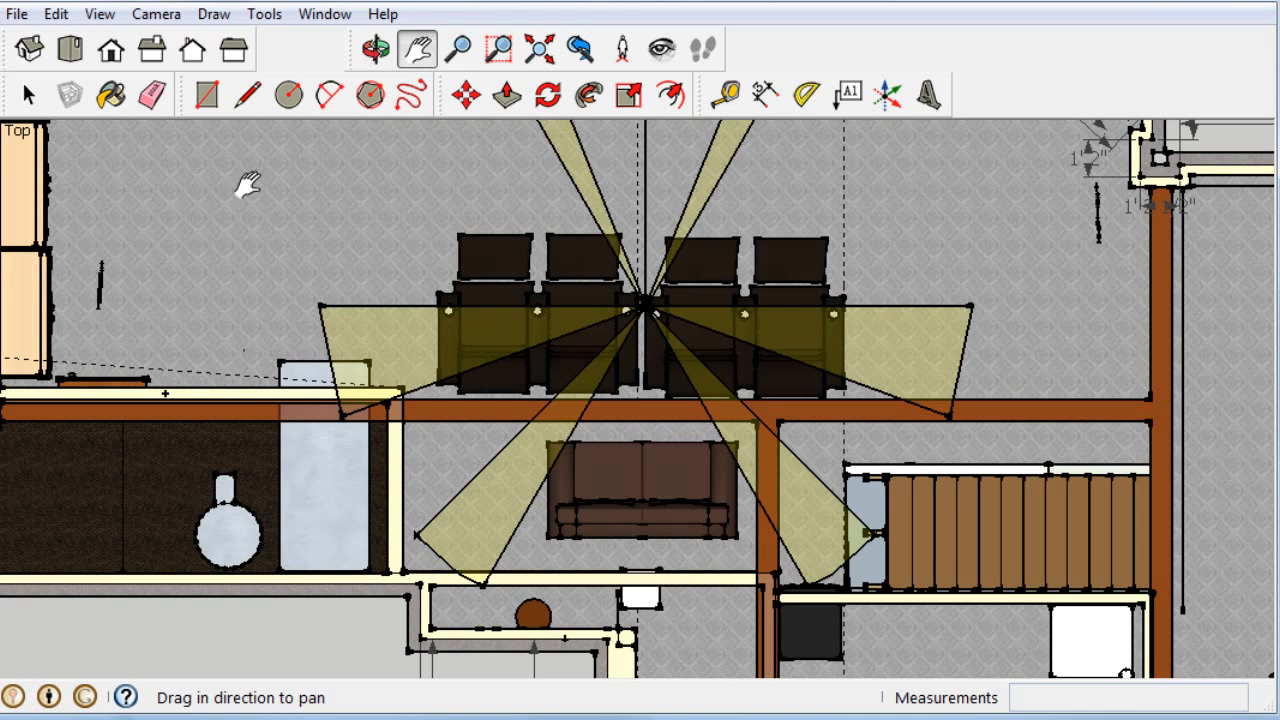
left_click(408, 368)
key("Delete")
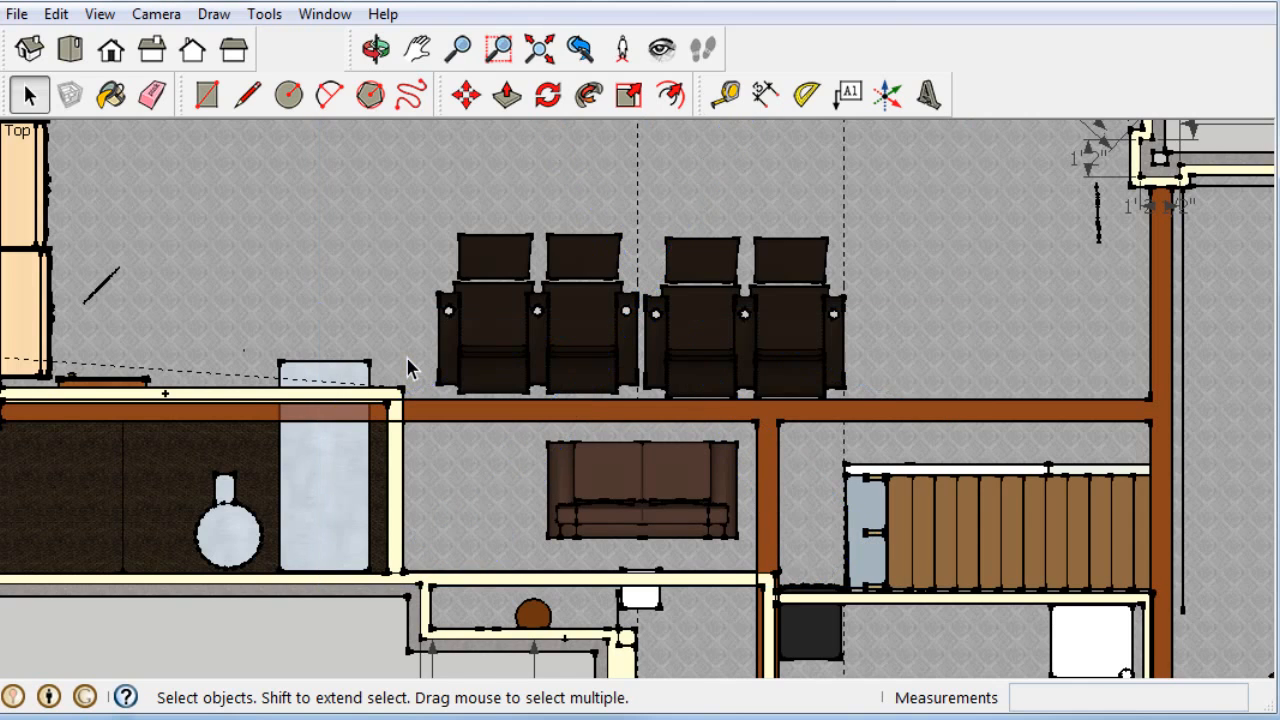
Set the face style of the basement floor plan to Monochrome
scroll(410, 290, "down", 2)
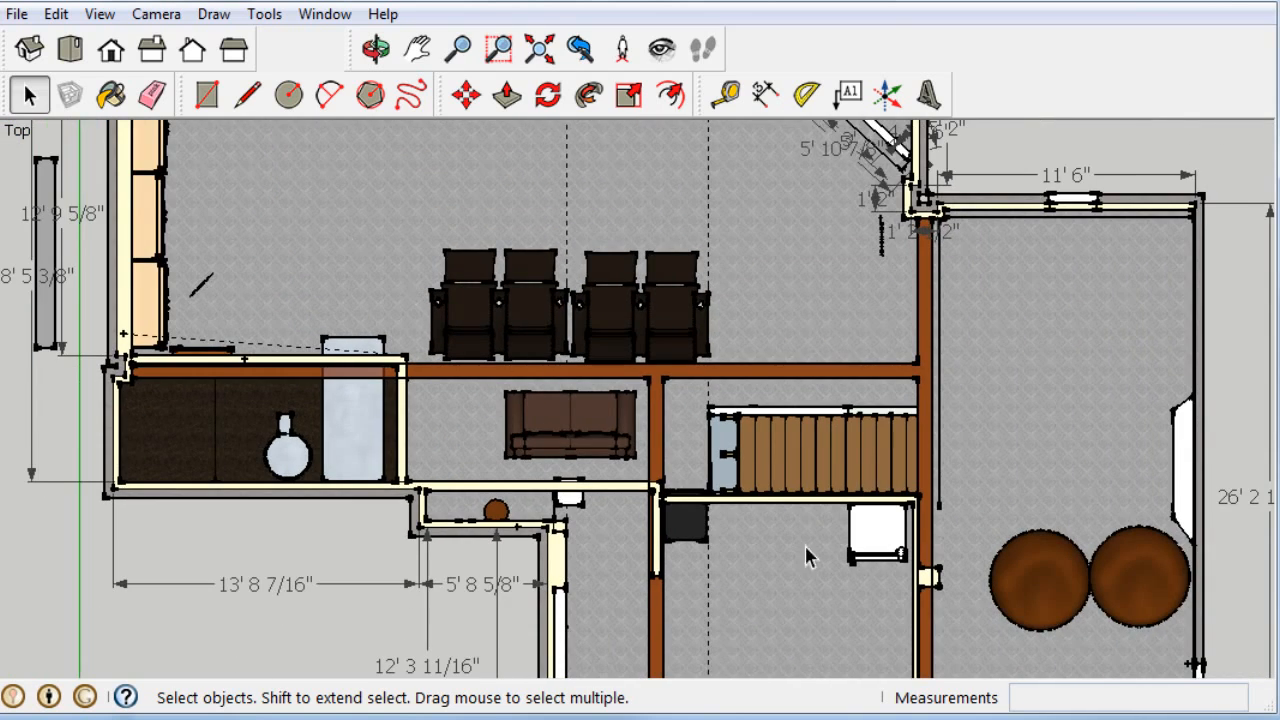
scroll(808, 551, "down", 3)
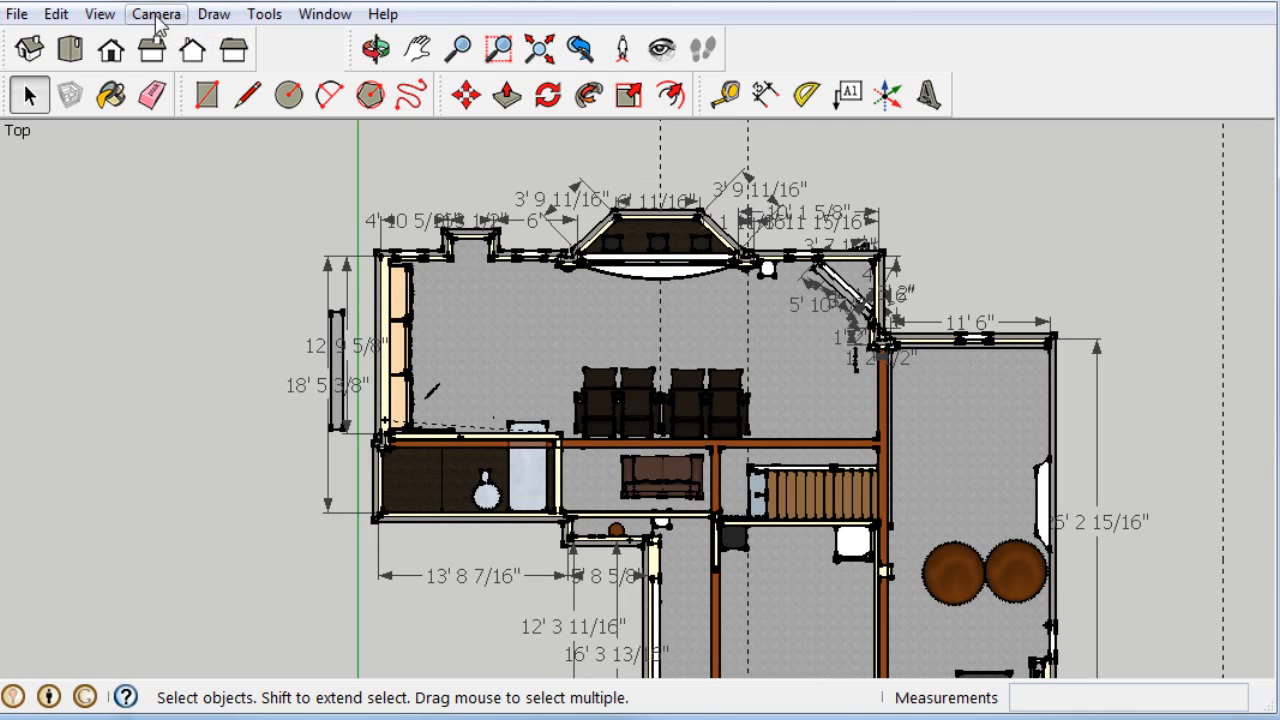
left_click(99, 14)
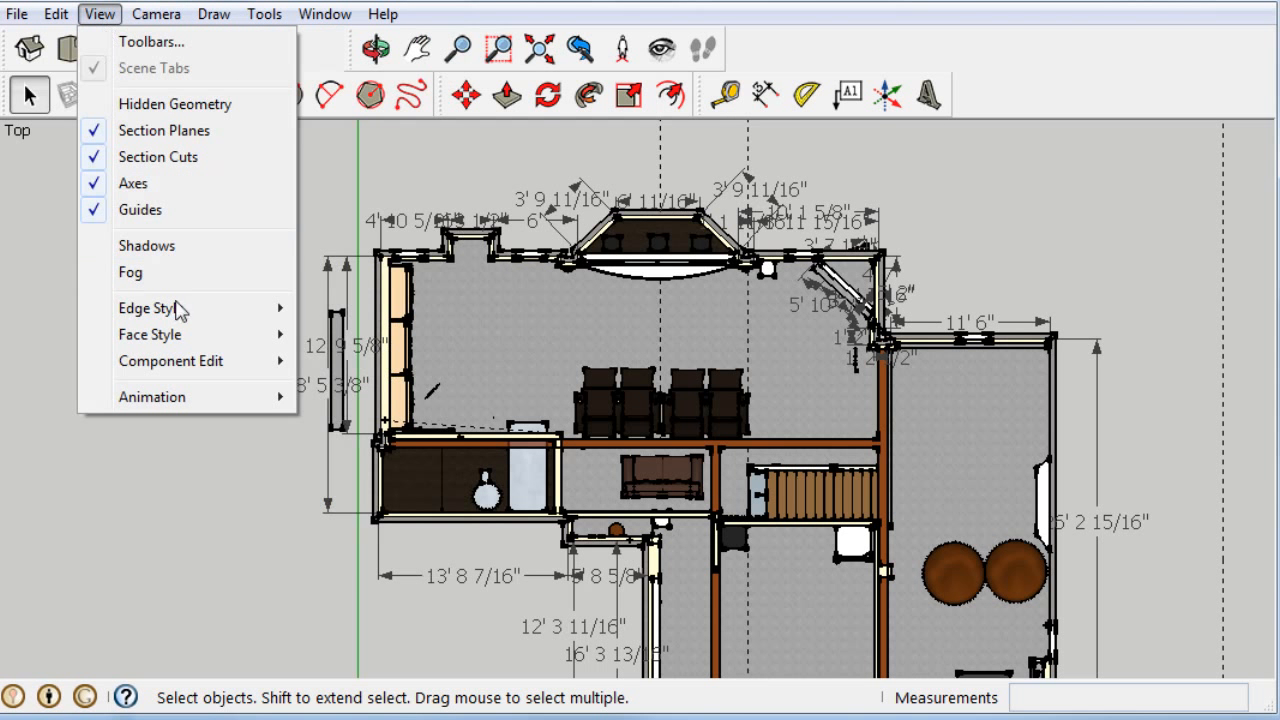
mouse_move(198, 336)
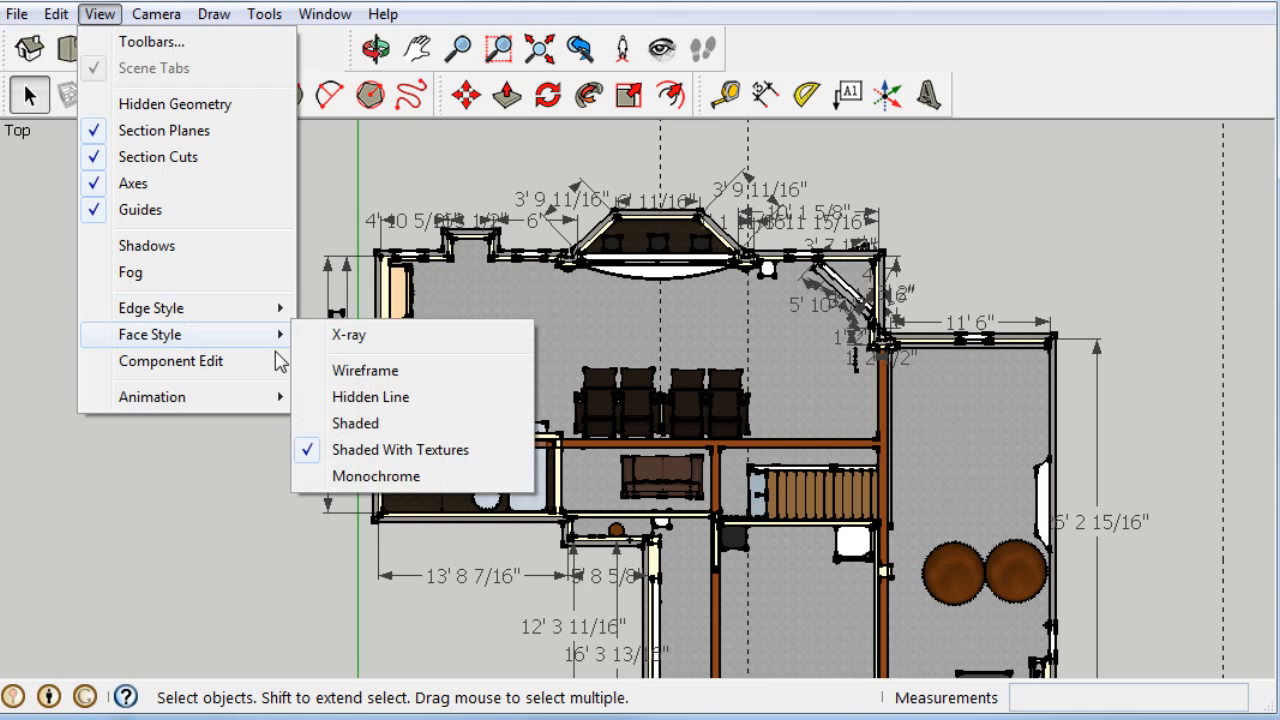
left_click(384, 478)
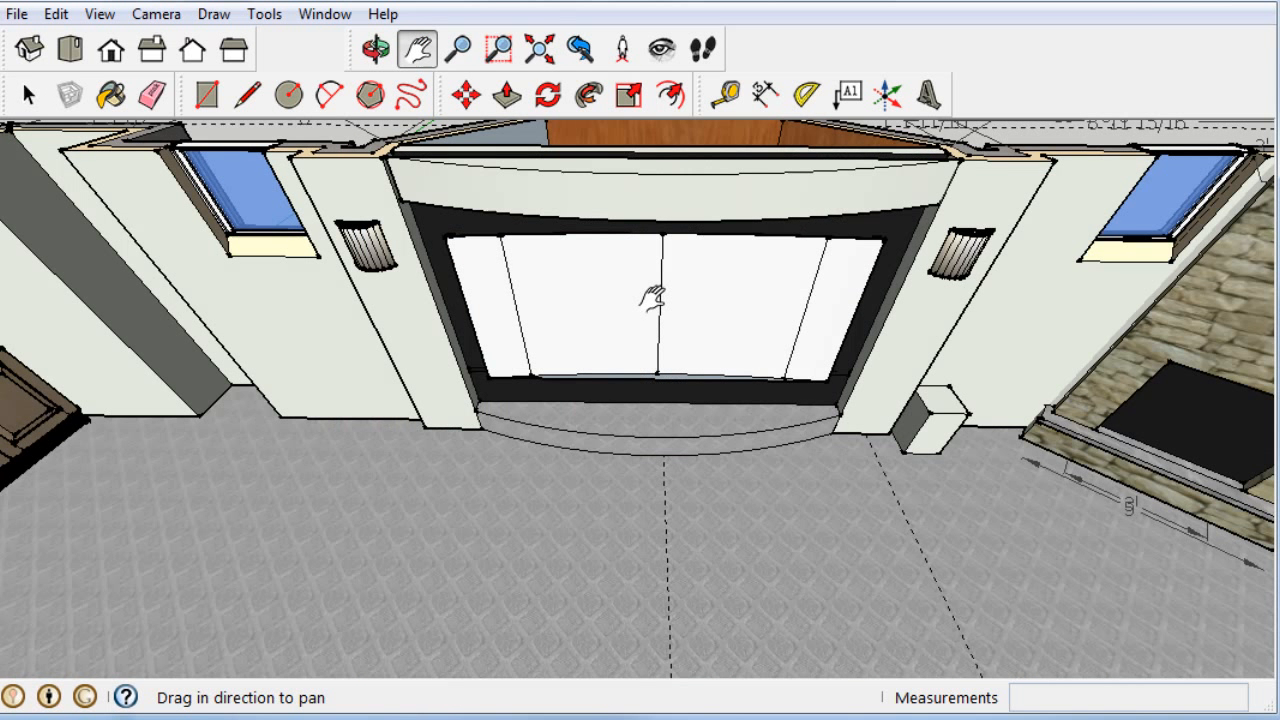
Move the theater's curved projection screen about 15' 10" out of its wall opening to a clear spot outside the basement
key("space")
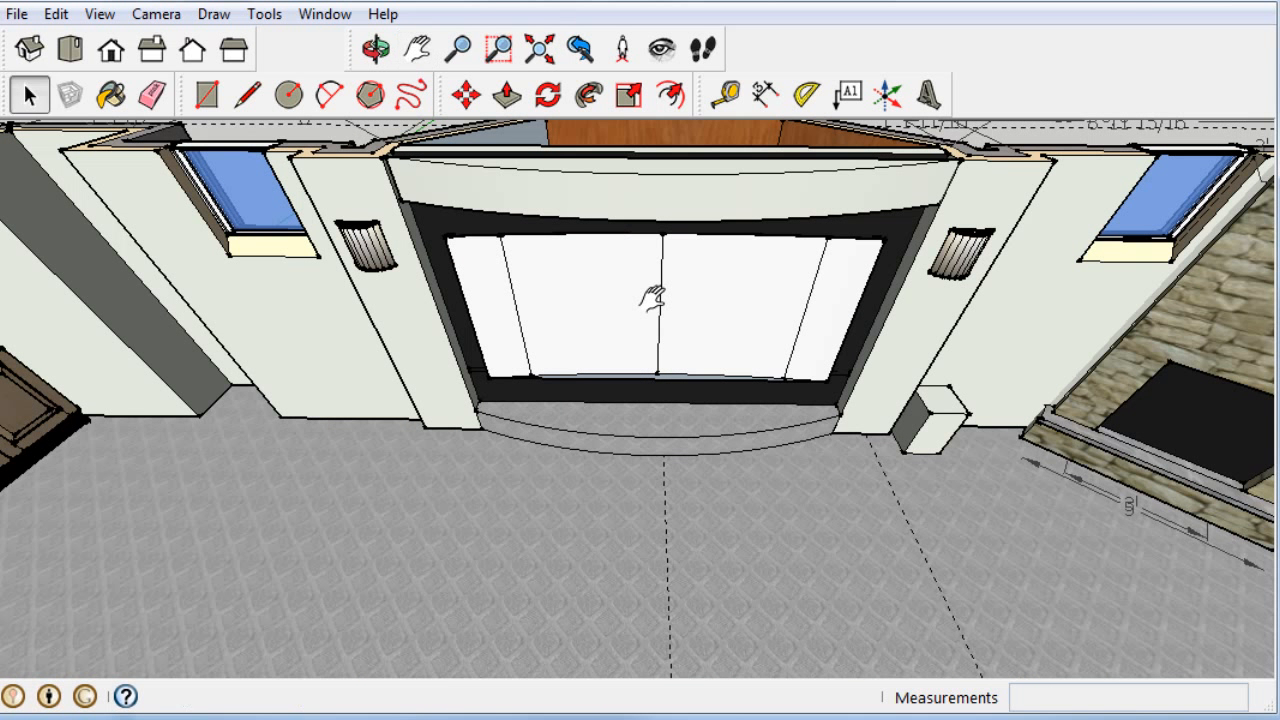
left_click(617, 314)
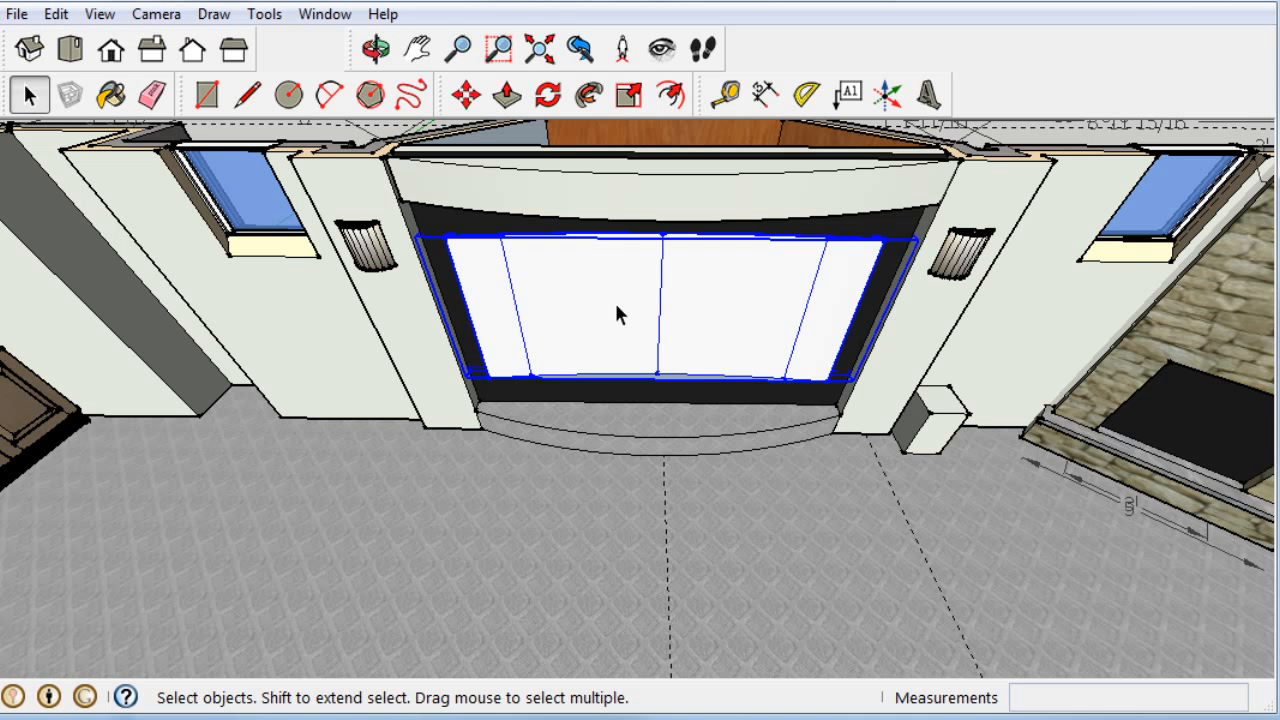
left_click(70, 48)
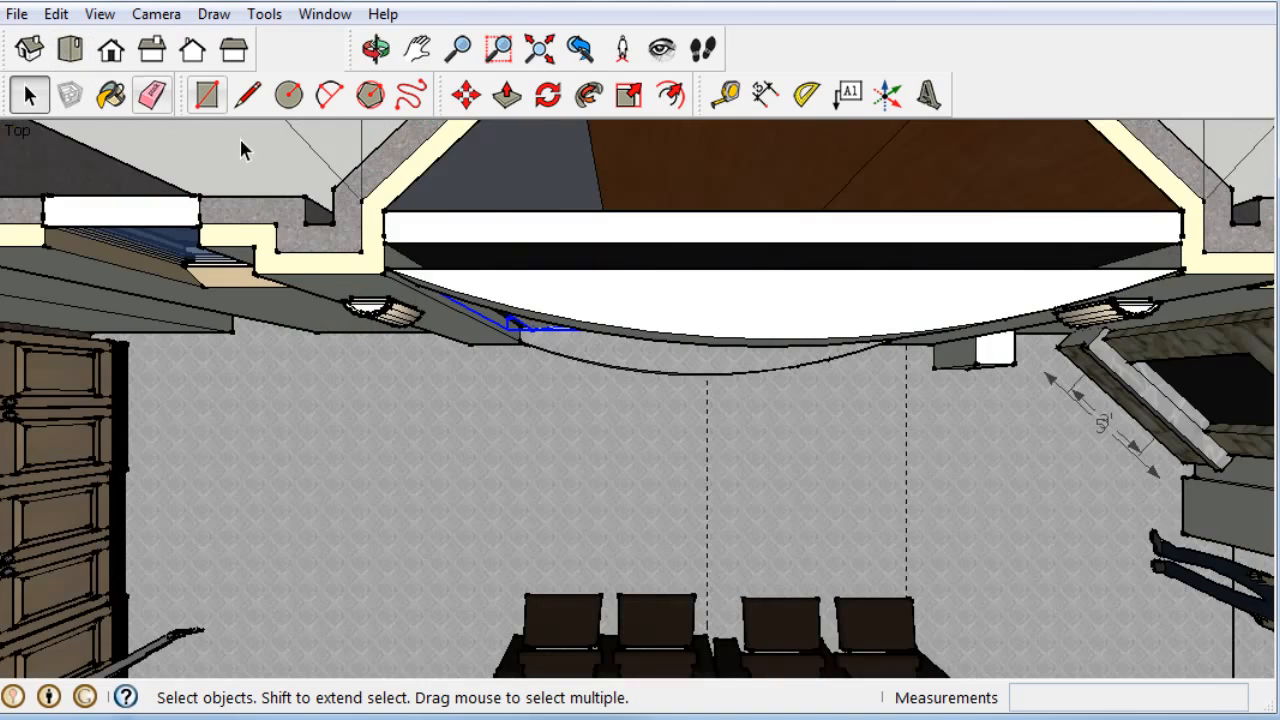
scroll(679, 335, "down", 5)
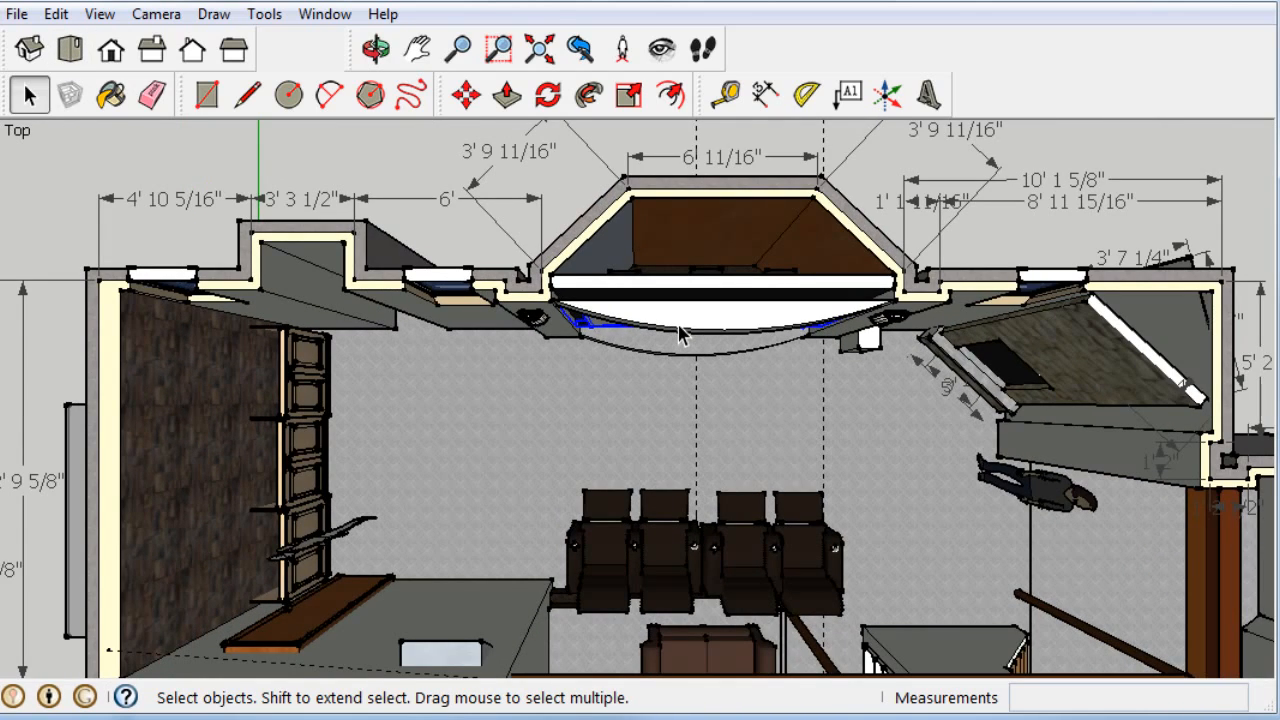
key("m")
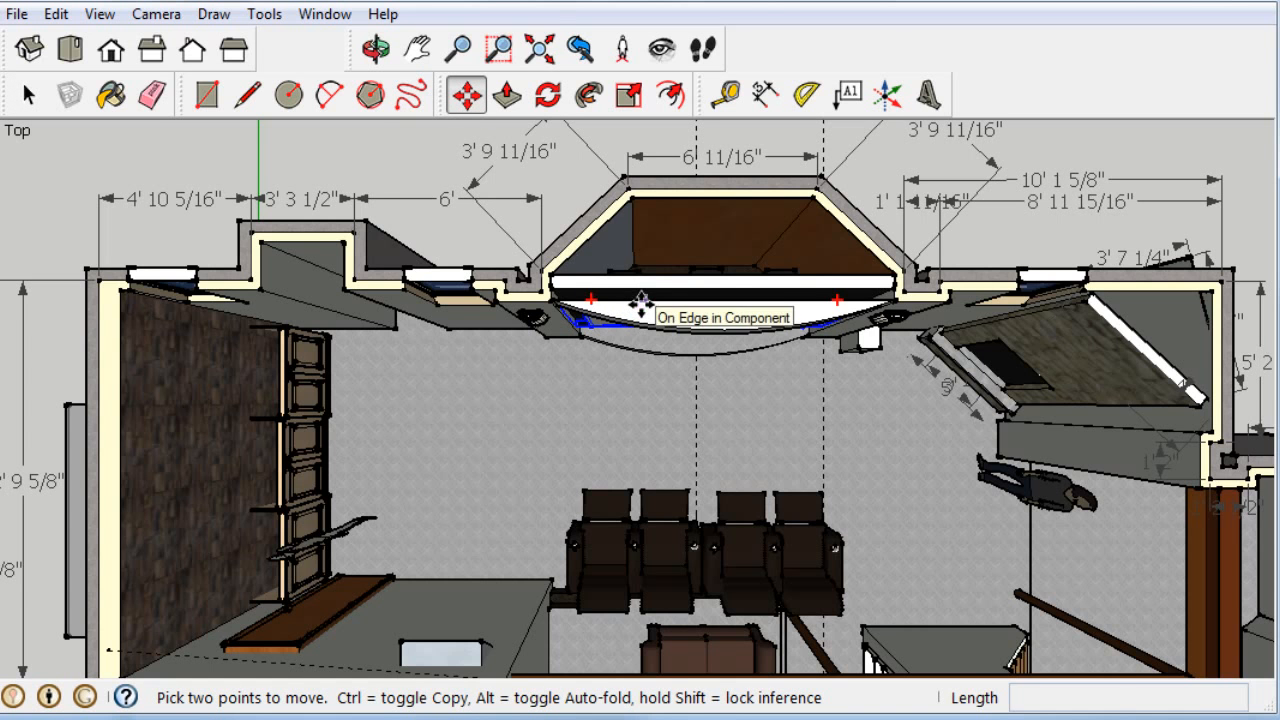
left_click(640, 300)
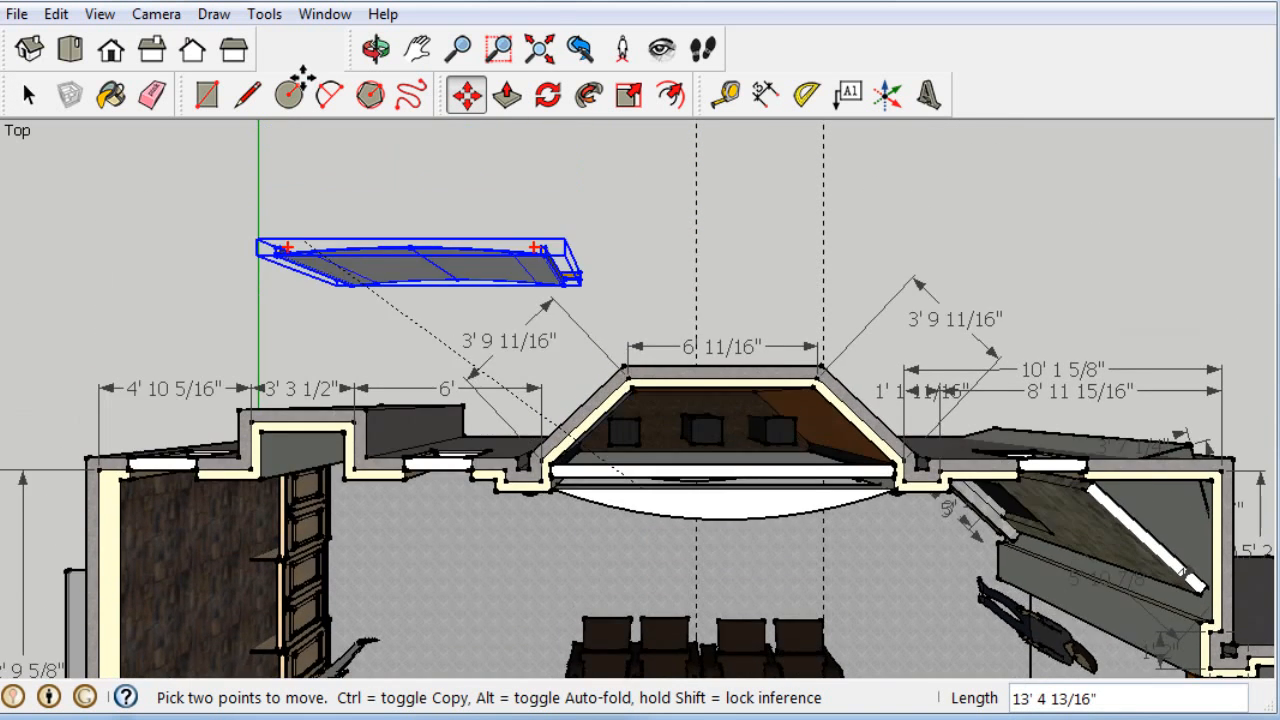
left_click_drag(303, 78, 433, 173)
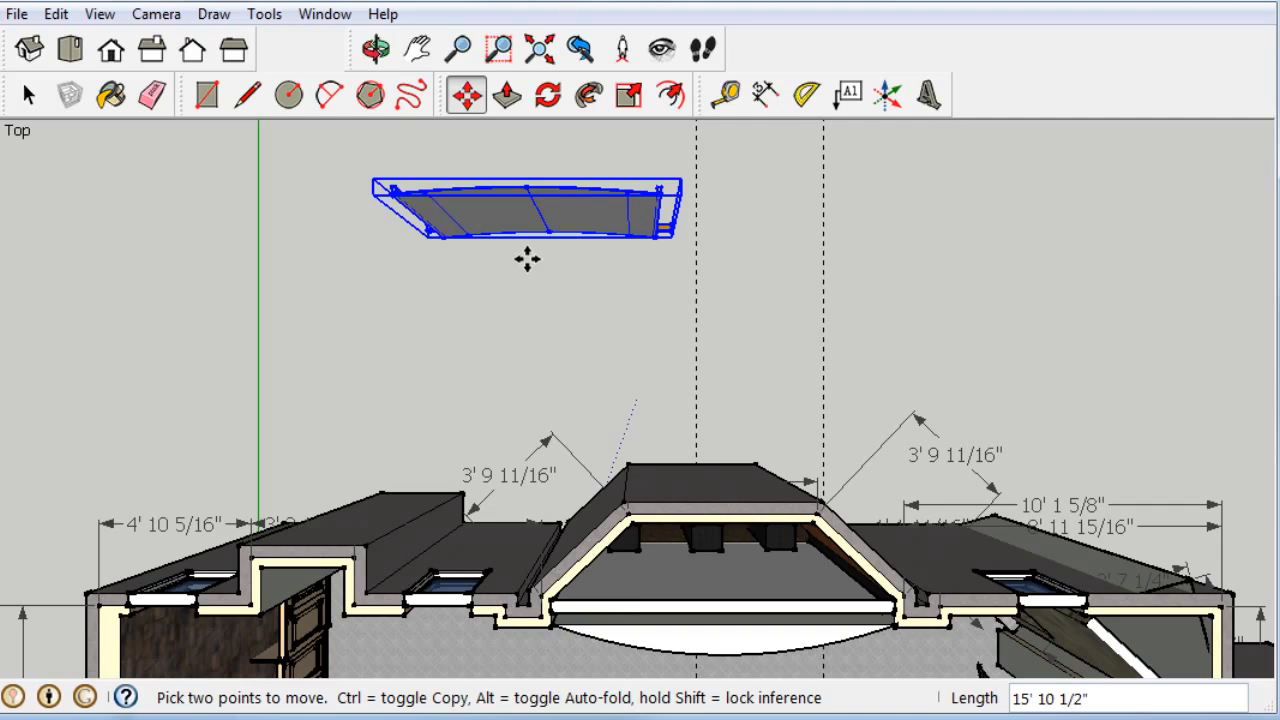
Copy the selected projection screen component to the clipboard
key("o")
left_click_drag(698, 283, 435, 353)
scroll(435, 353, "up", 5)
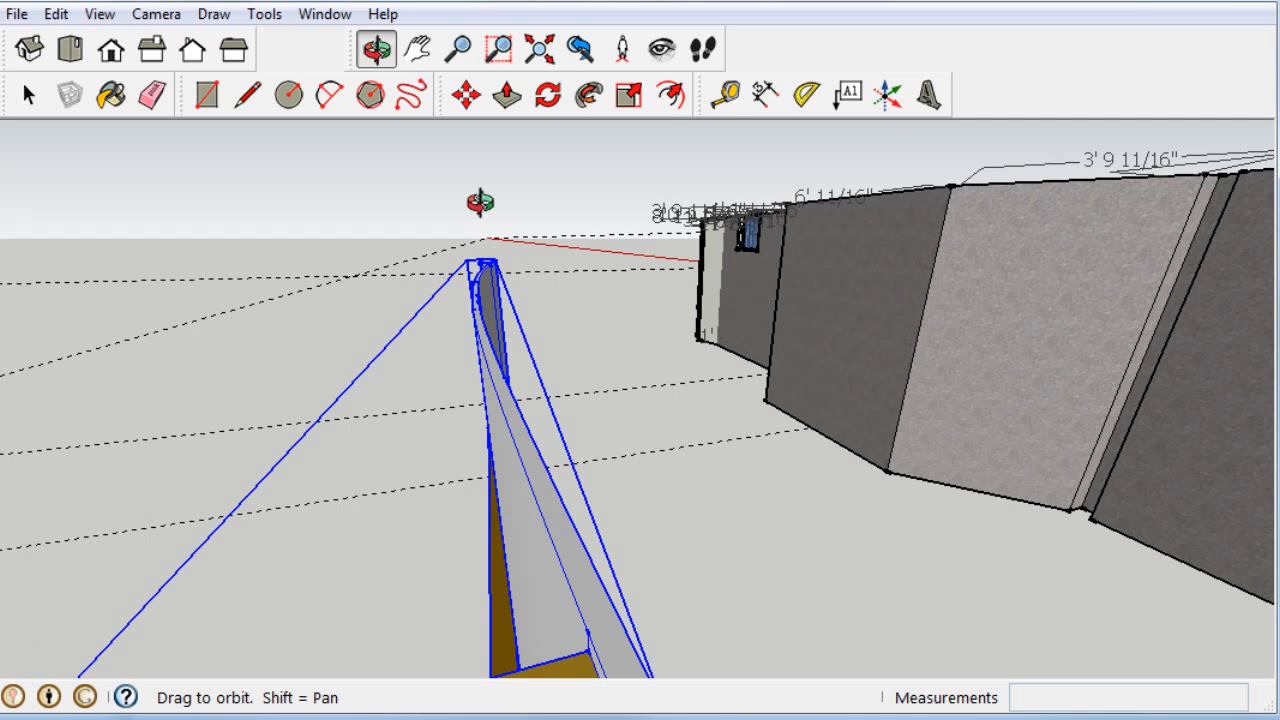
scroll(480, 202, "down", 2)
scroll(480, 203, "up", 1)
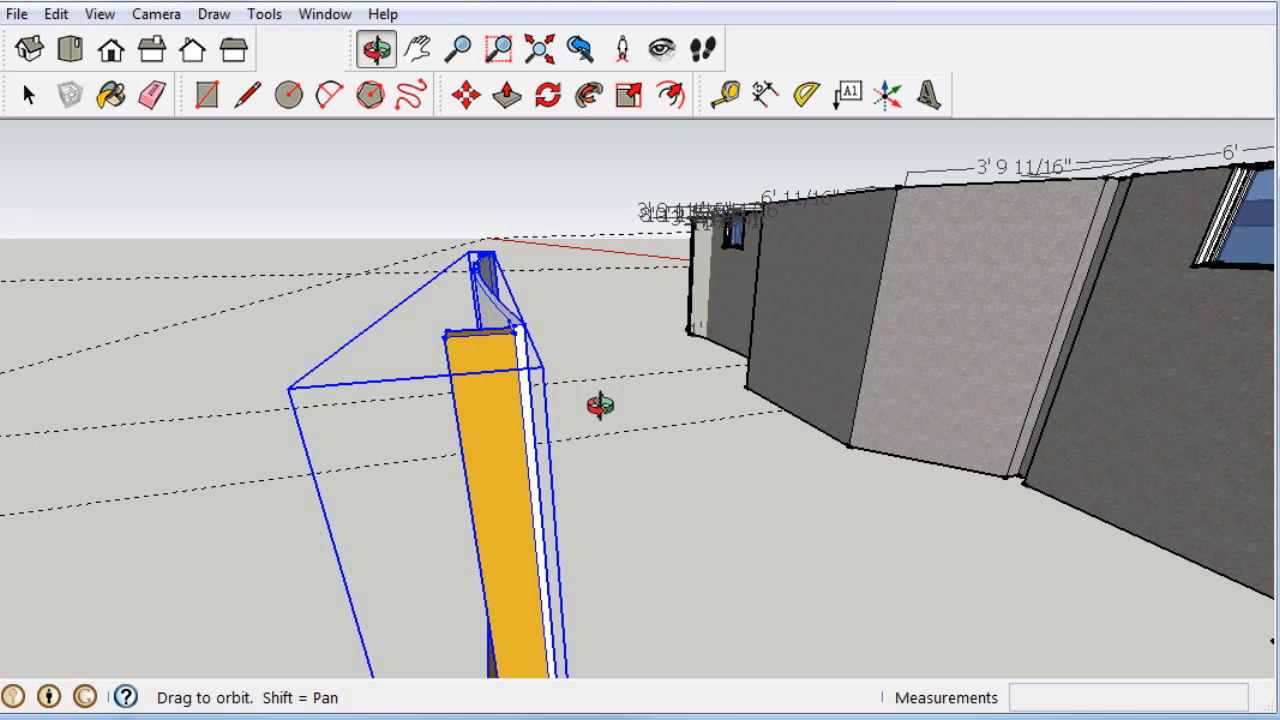
left_click(56, 14)
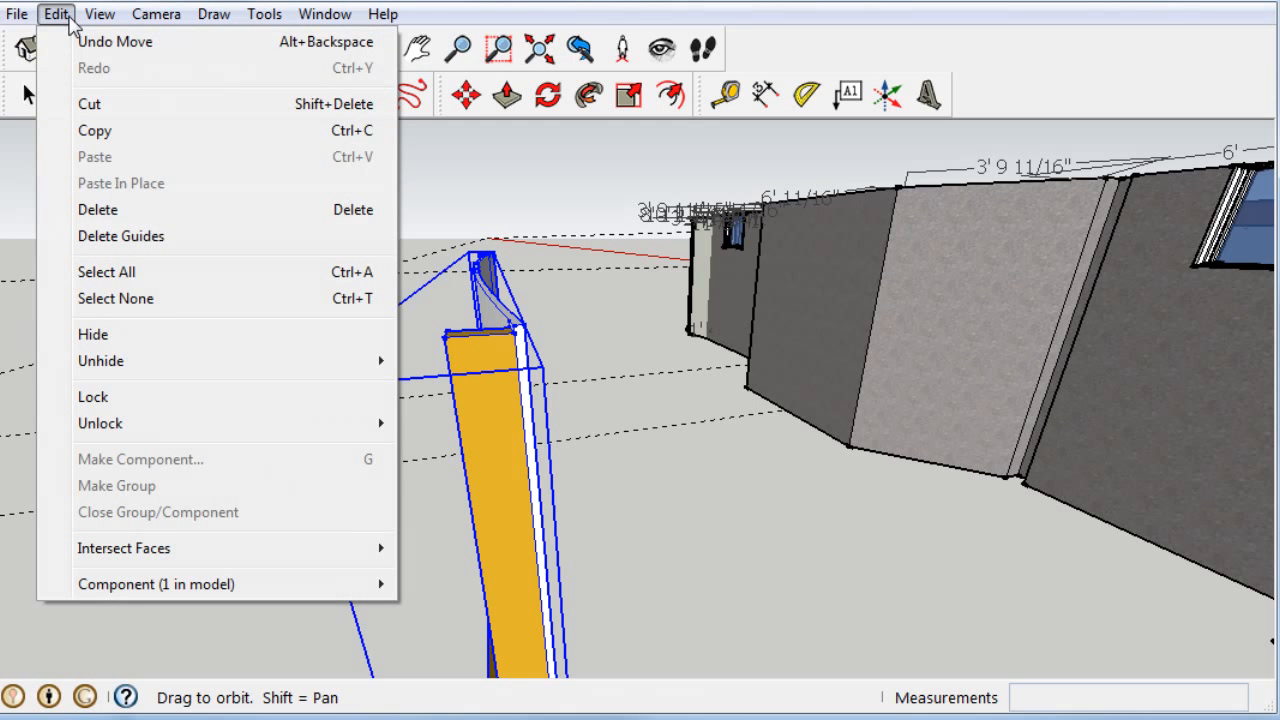
left_click(94, 134)
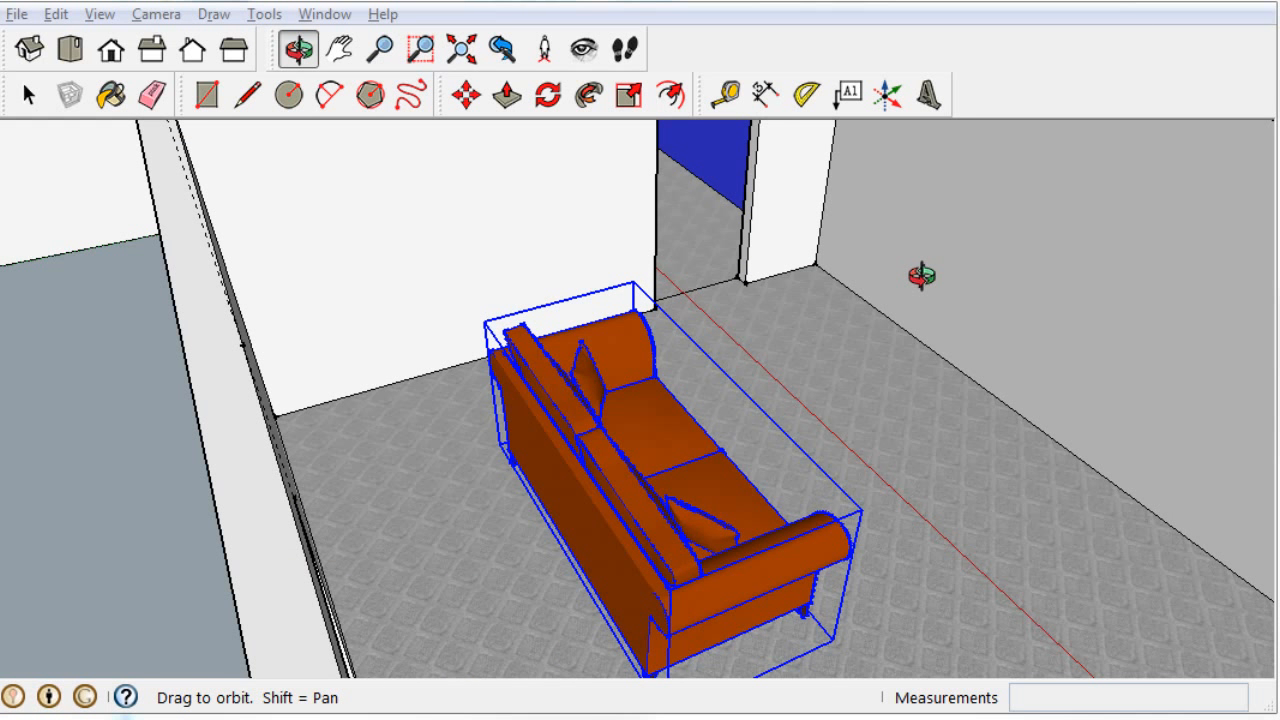
Switch to the house model with the orange couch and paste the projection screen beside the wall facing the couch
left_click(58, 15)
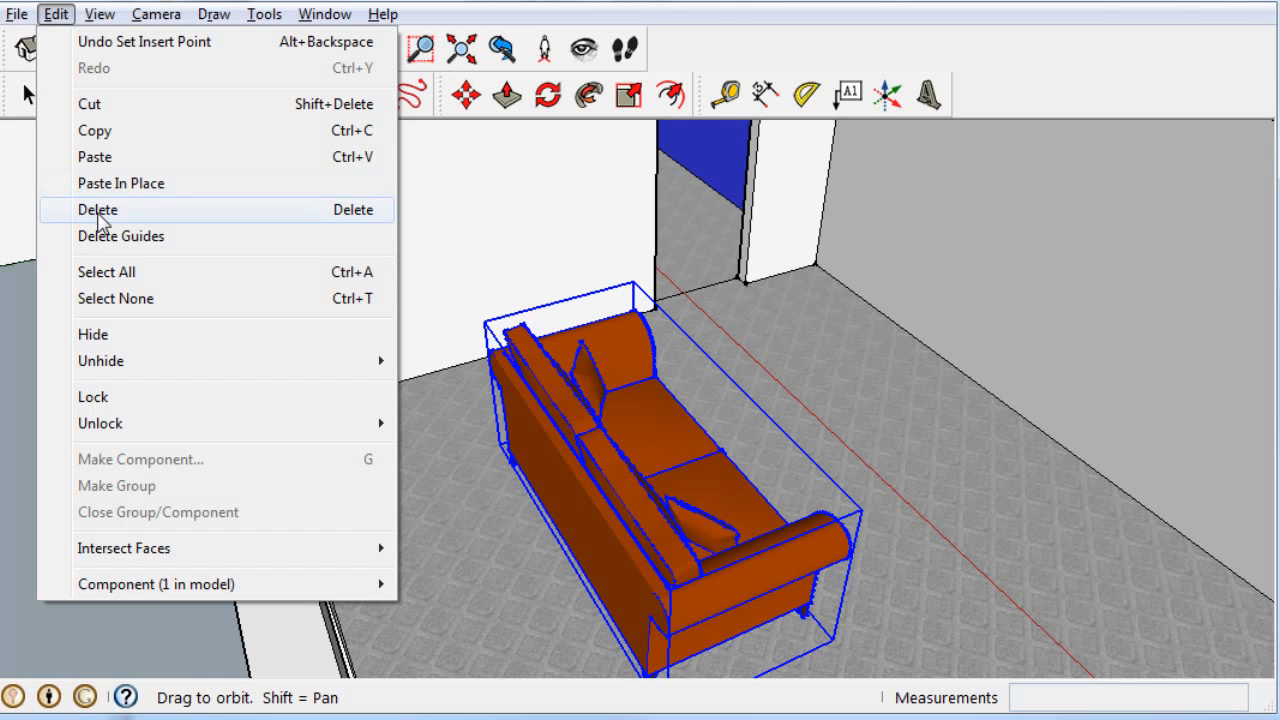
left_click(97, 157)
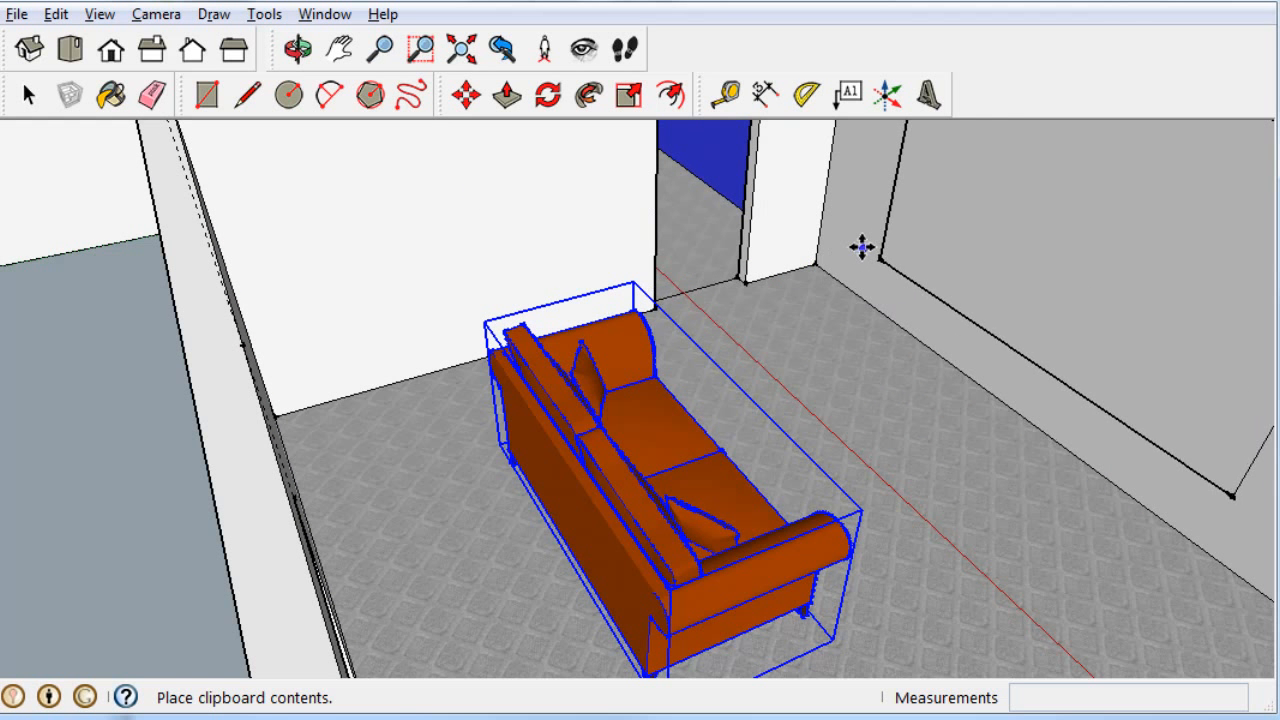
left_click(808, 289)
Show the room in parallel projection and raise the pasted projection screen about 2' 6" along the wall
key("m")
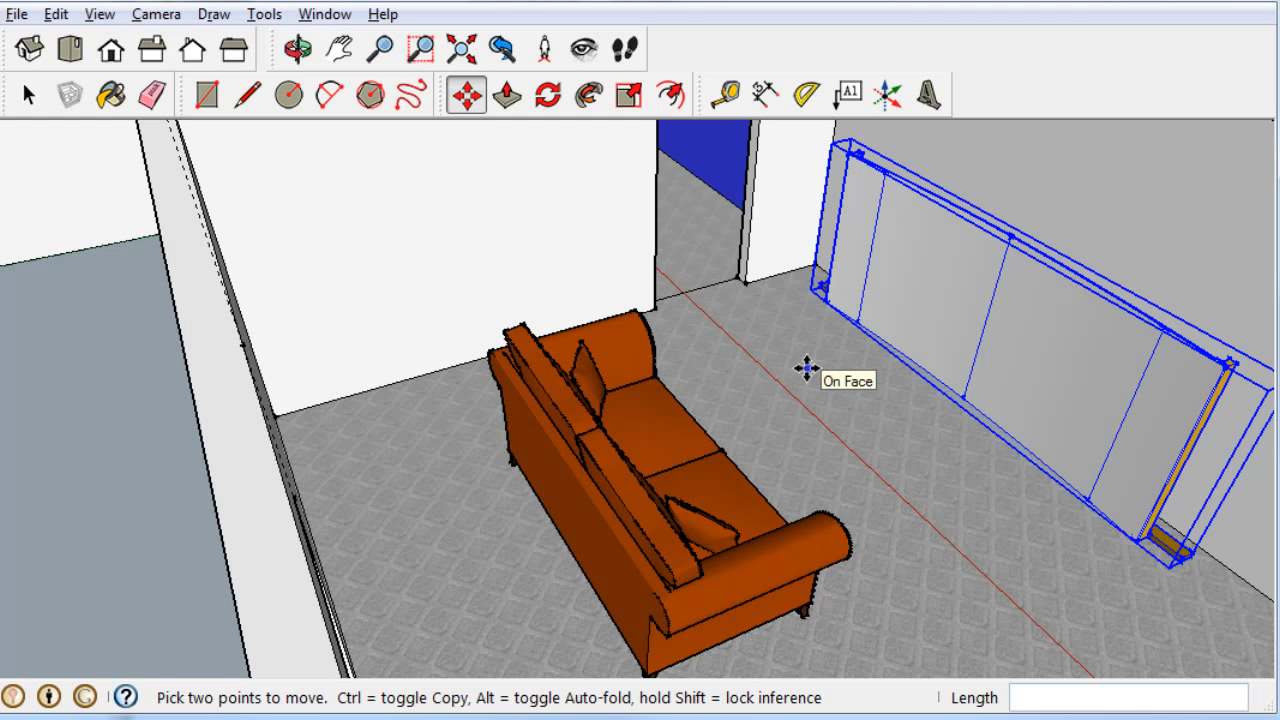
key("o")
left_click(157, 17)
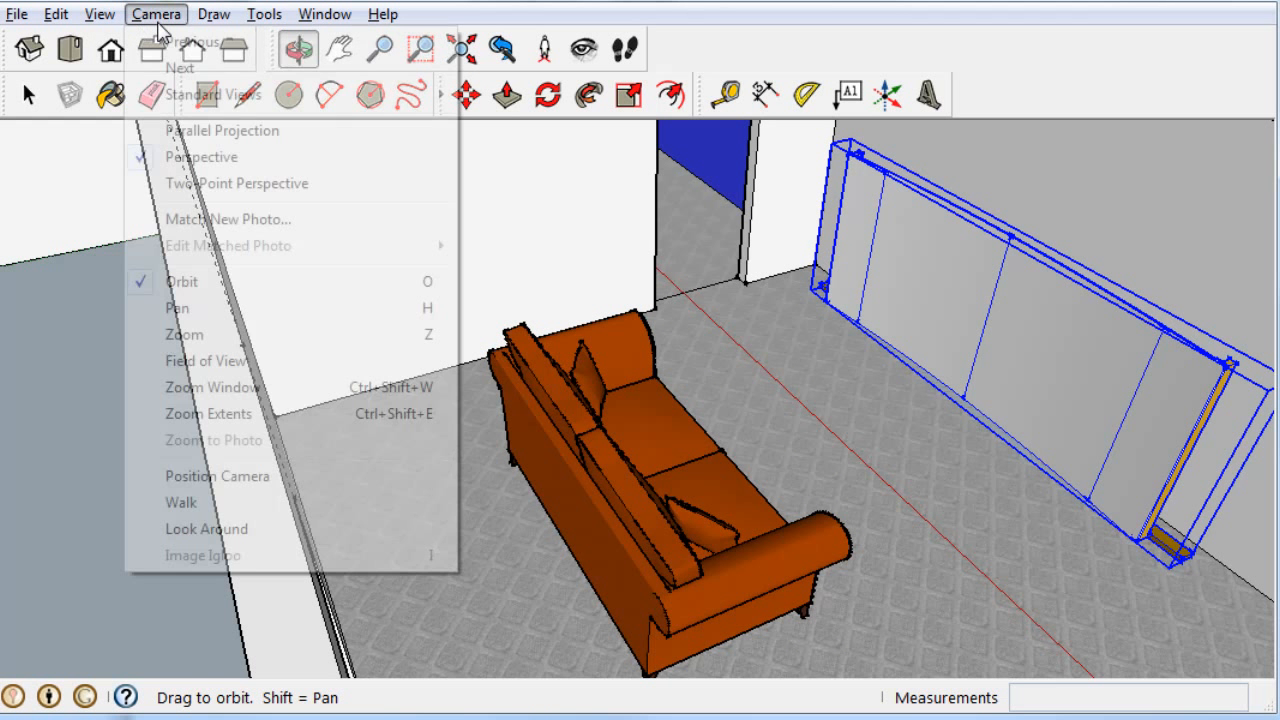
left_click(182, 131)
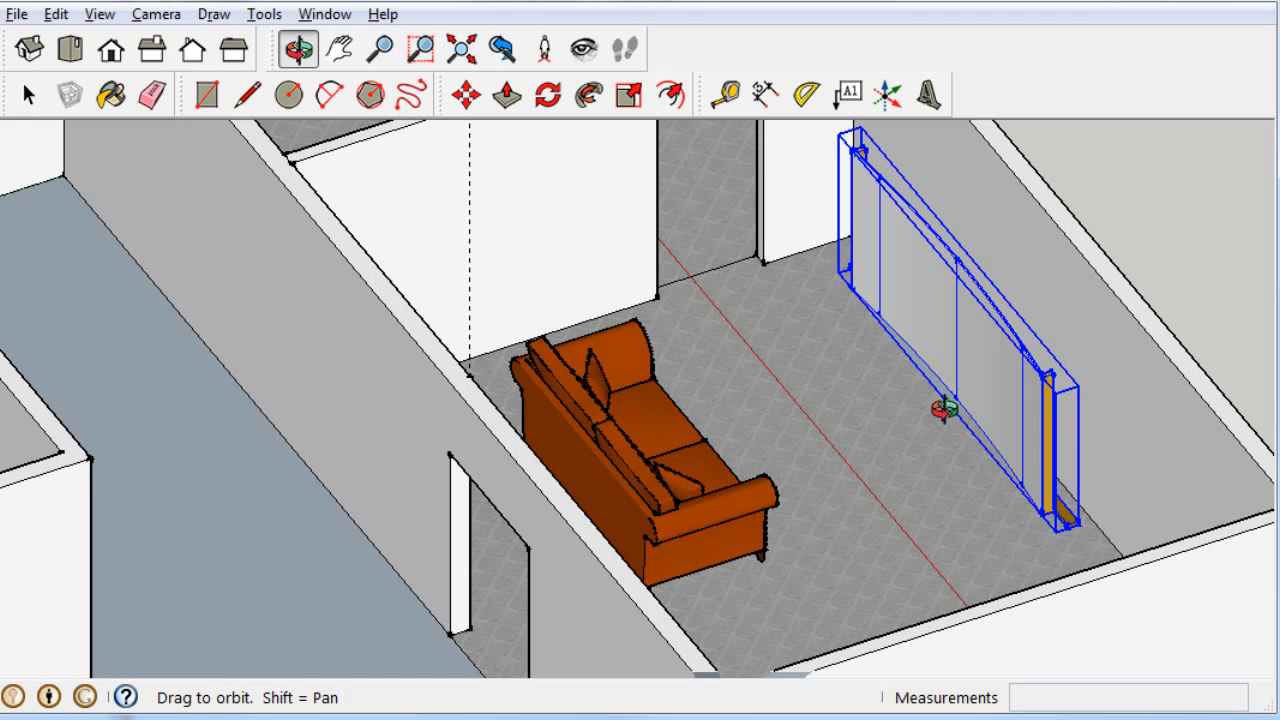
key("m")
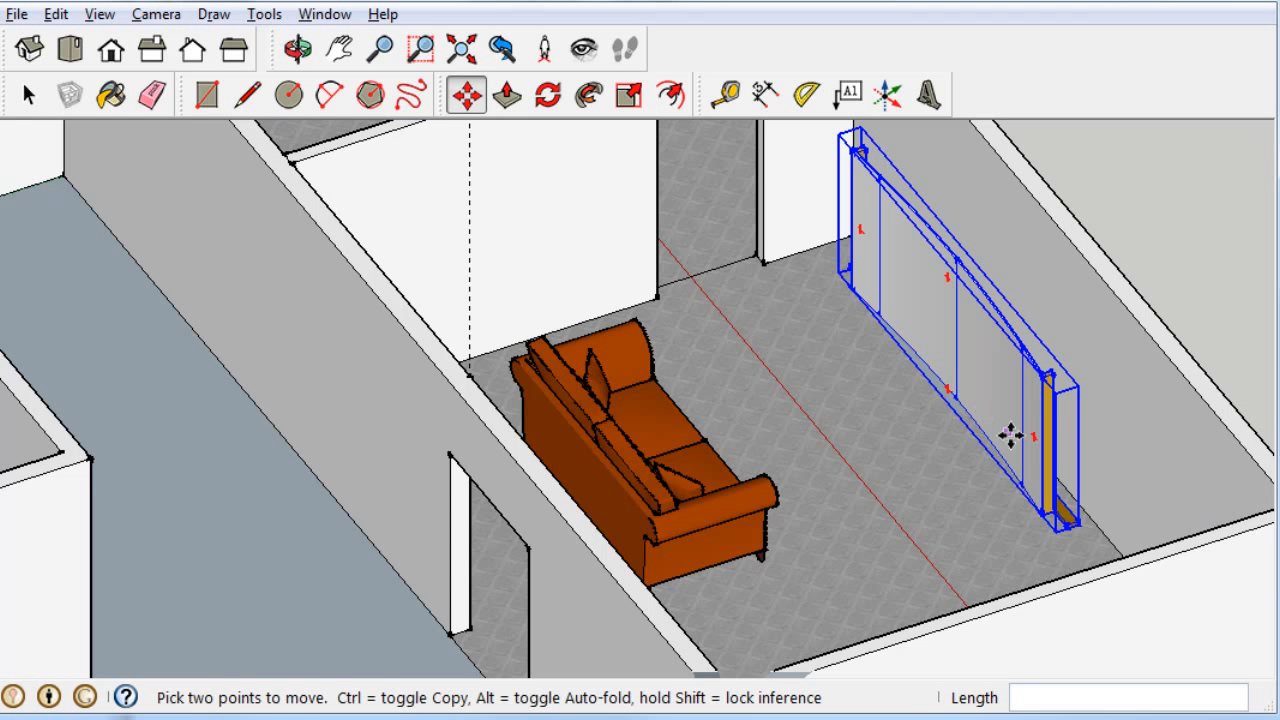
left_click(1075, 463)
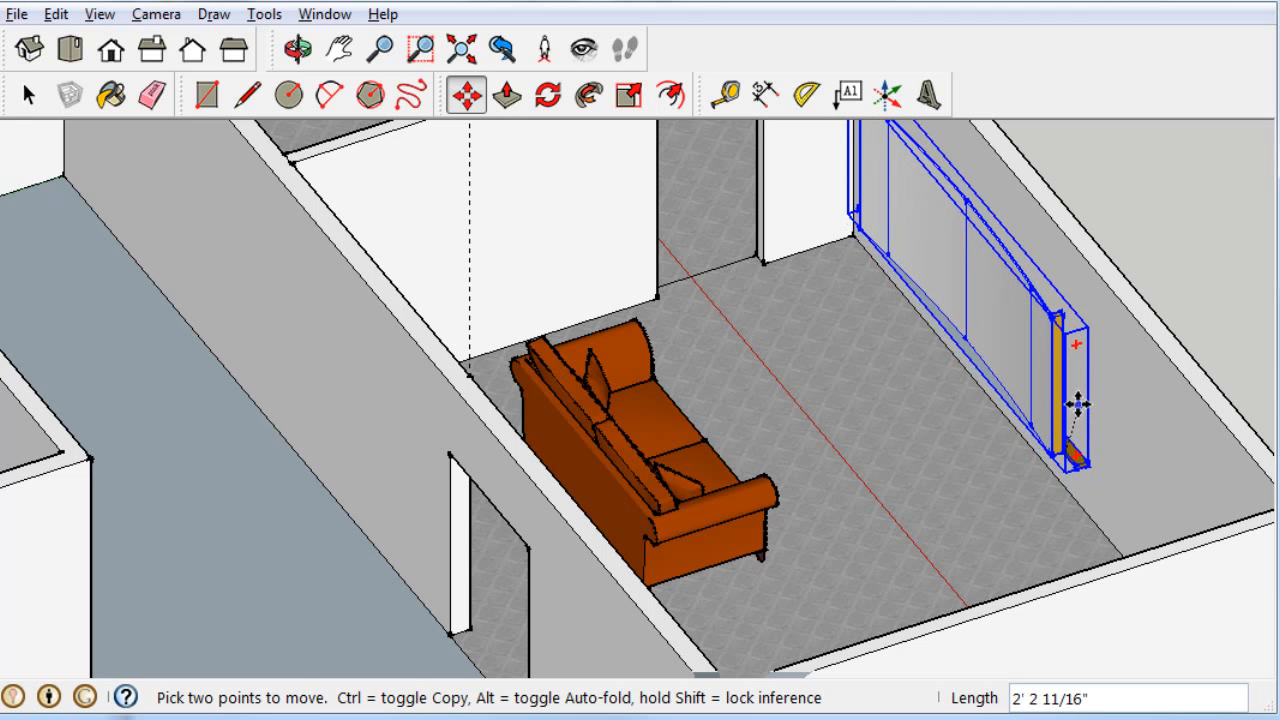
left_click(1077, 398)
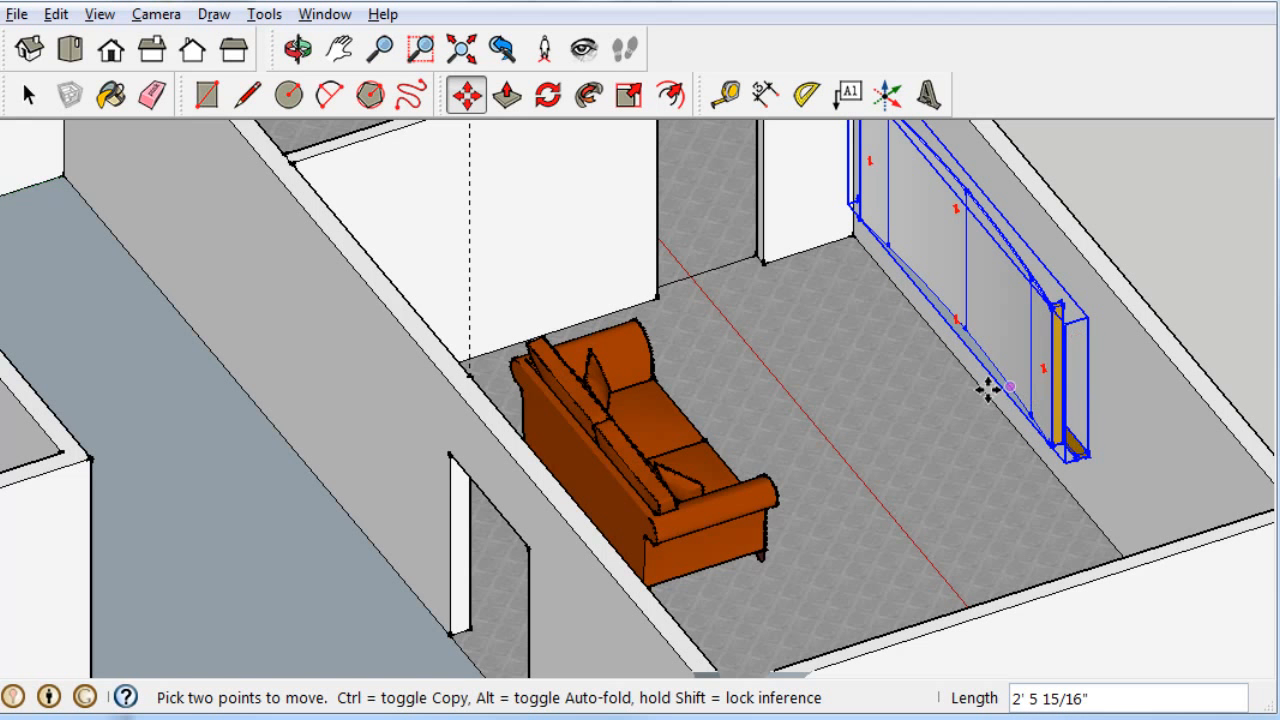
Paint the wall behind the projection screen light grey with Color_002
key("o")
left_click_drag(866, 434, 1168, 369)
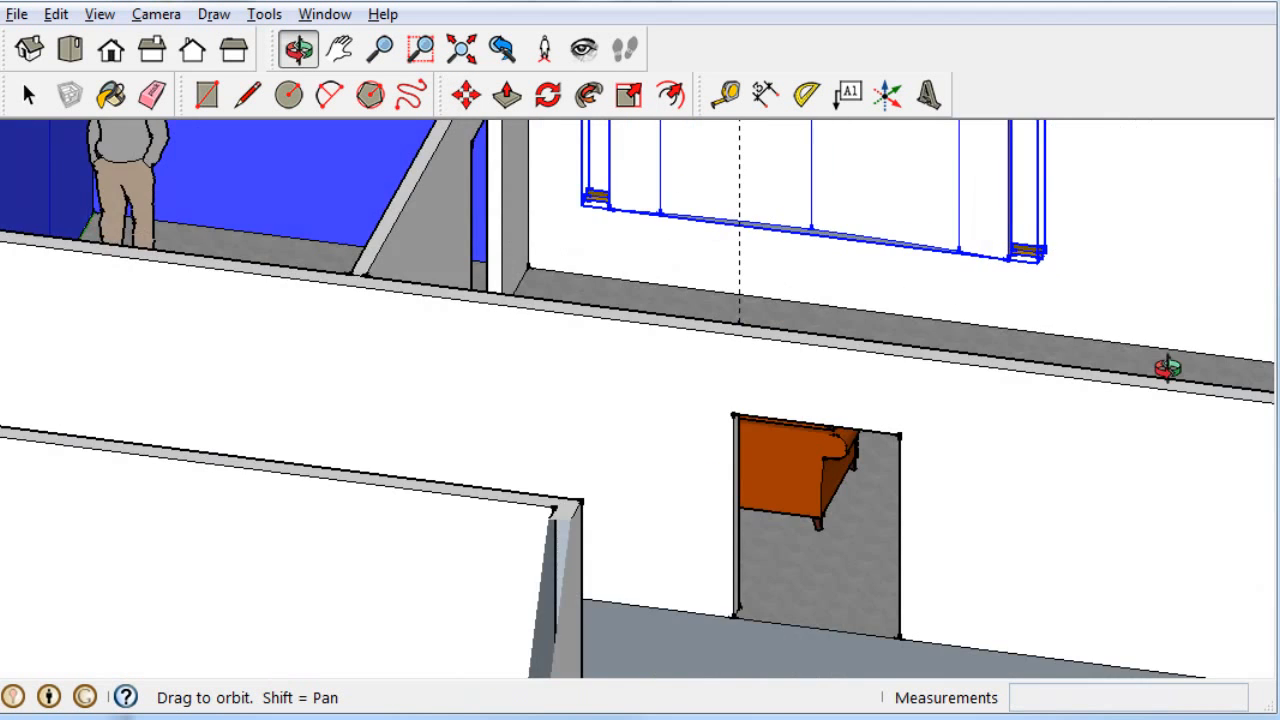
middle_click_drag(1168, 369, 1214, 340)
scroll(730, 179, "up", 3)
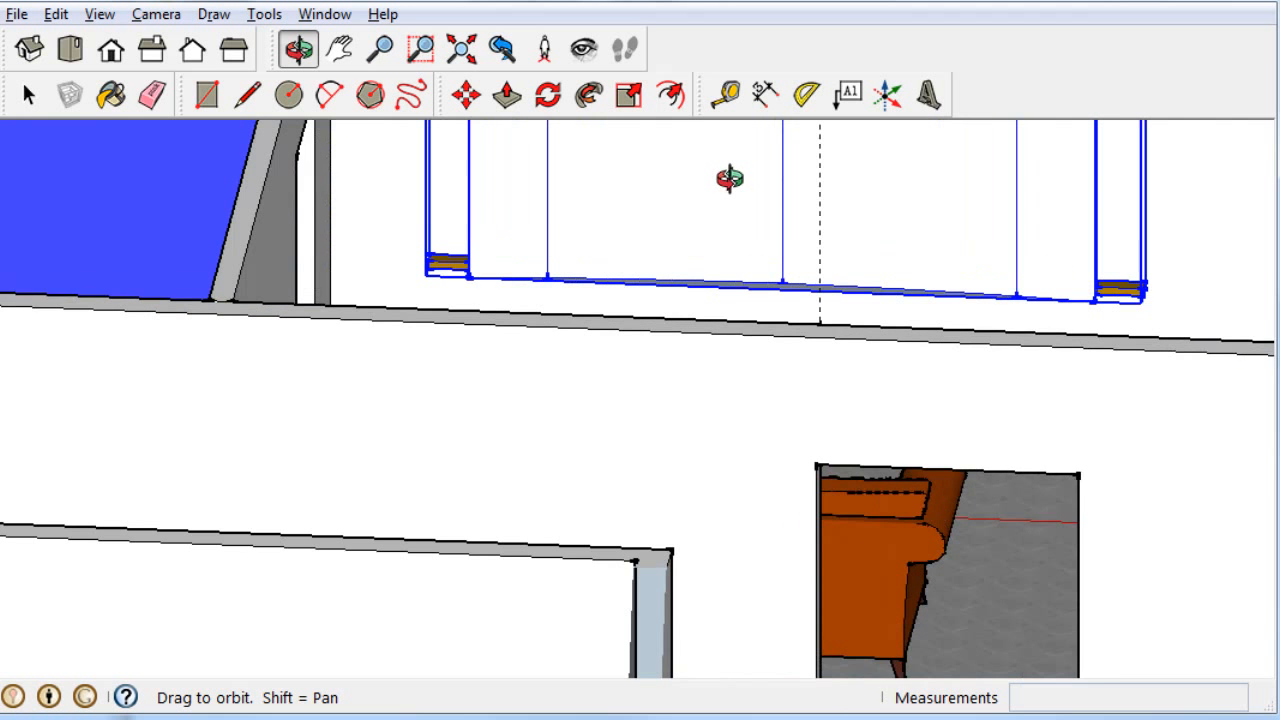
key("h")
left_click_drag(720, 174, 695, 378)
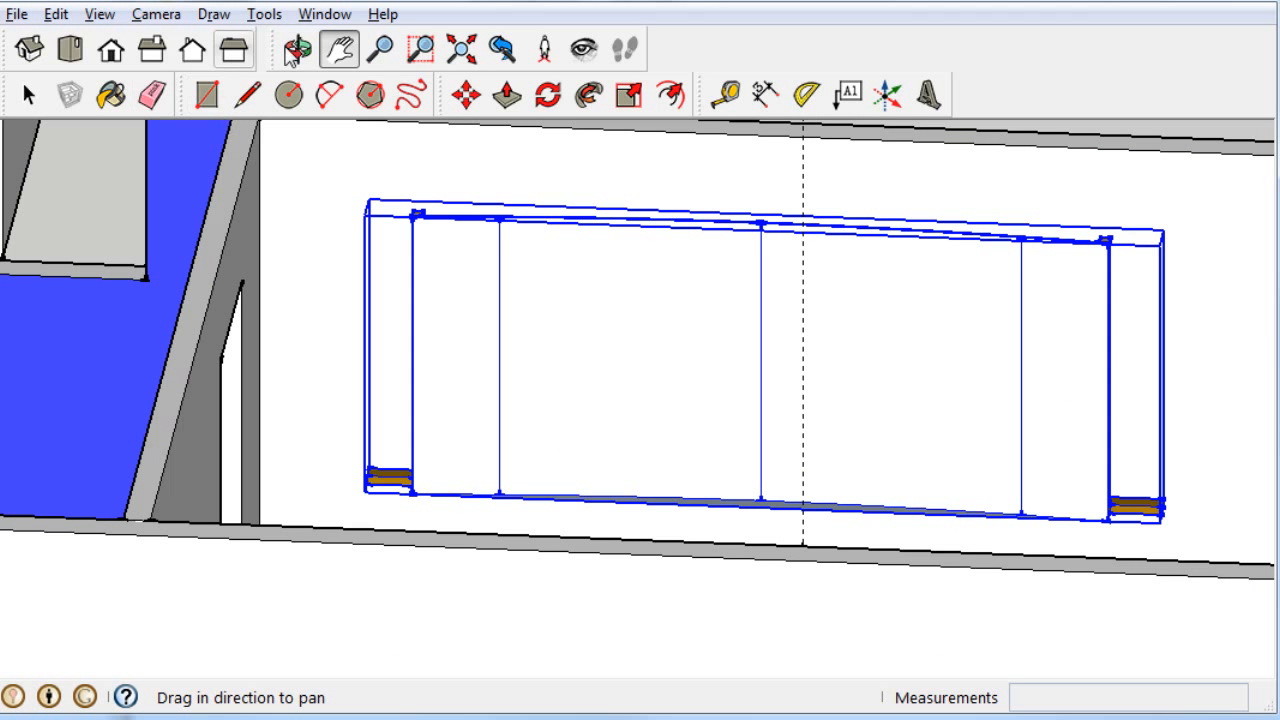
left_click(112, 96)
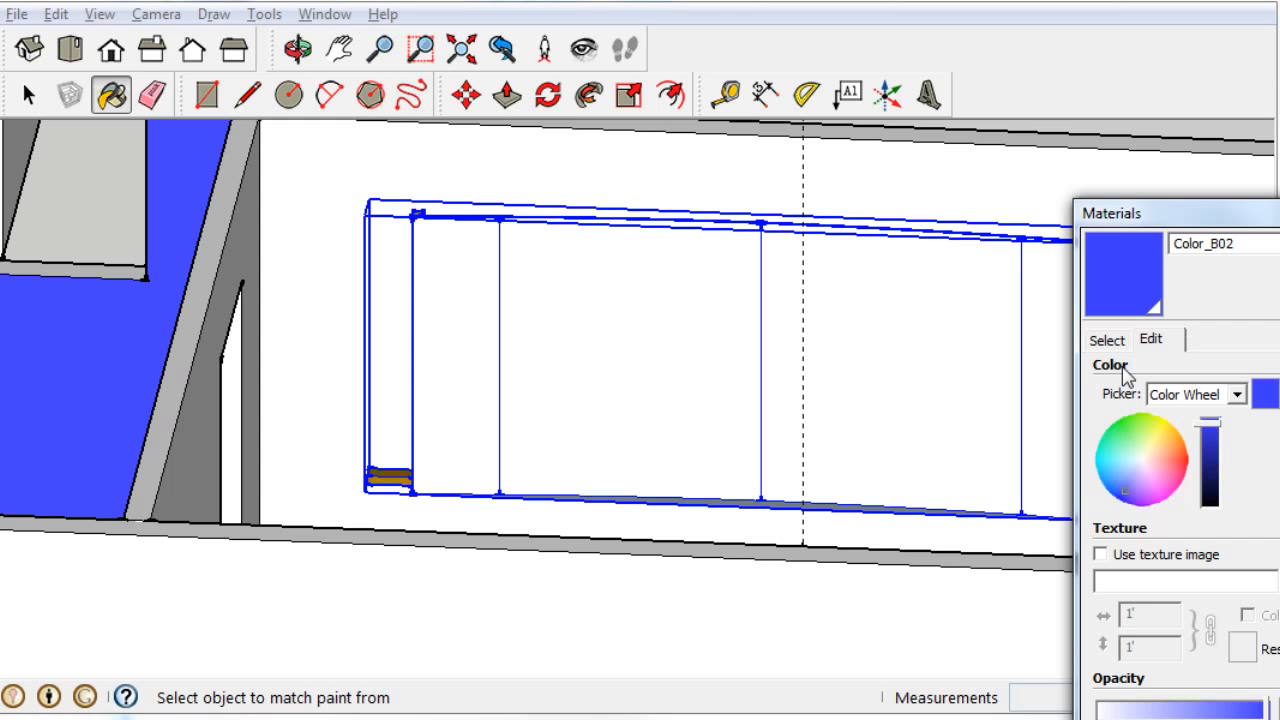
left_click(1107, 341)
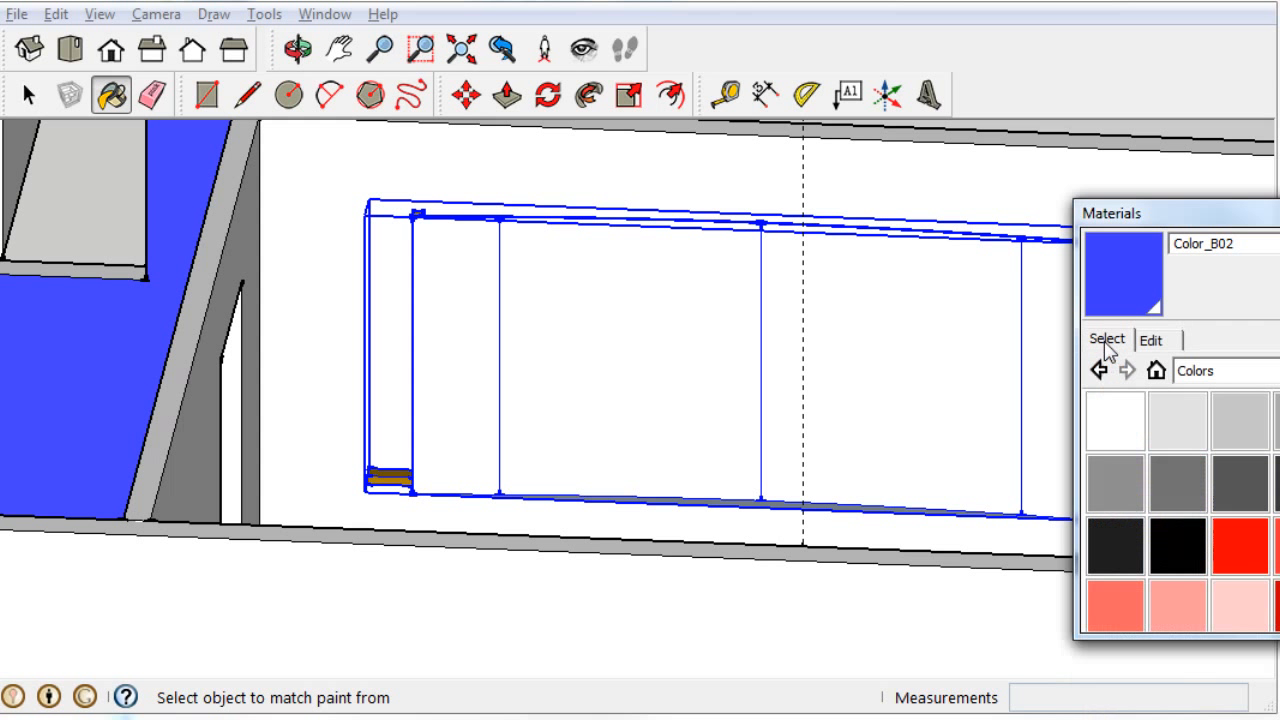
left_click(1238, 445)
left_click(857, 150)
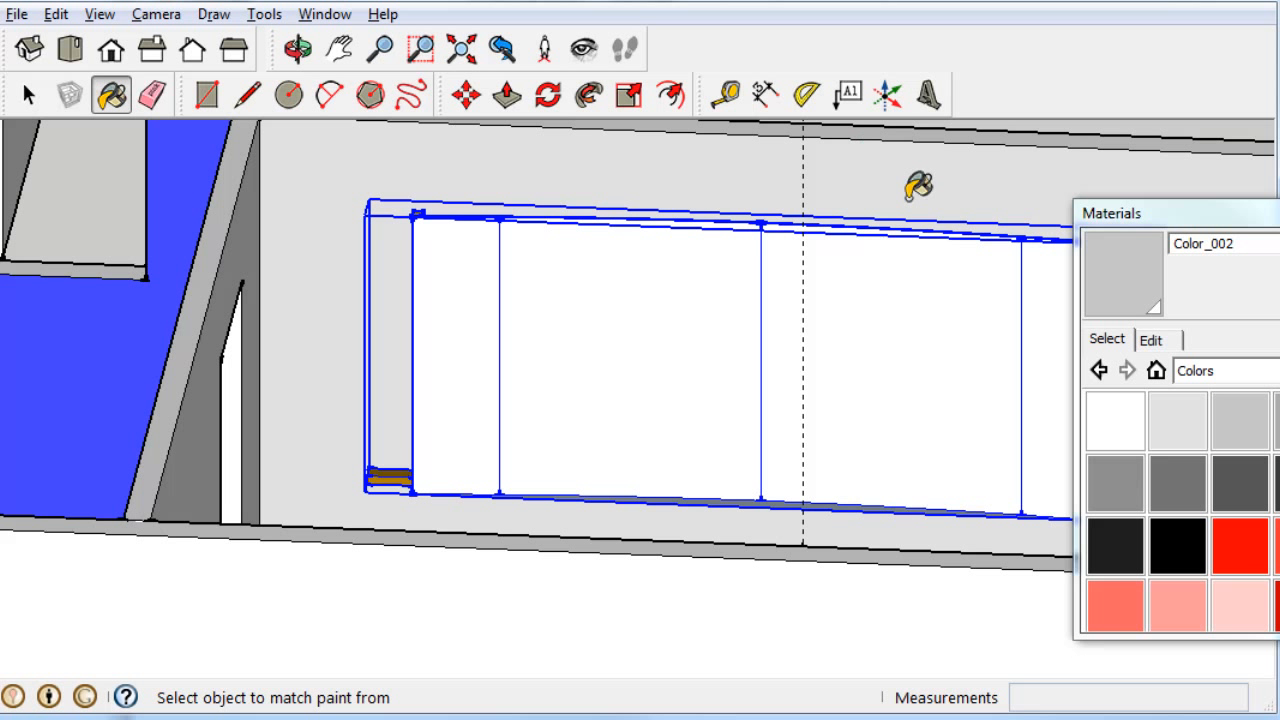
key("space")
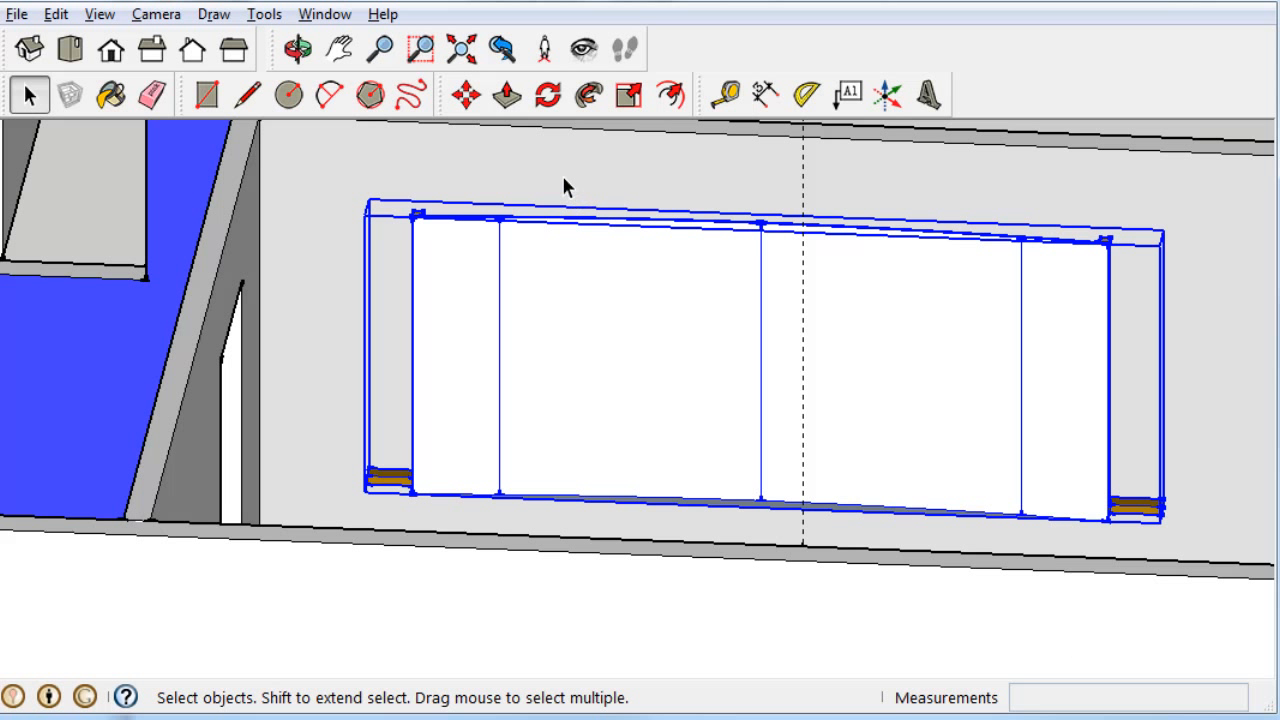
Open the projection screen component on the light grey wall for editing
left_click(170, 196)
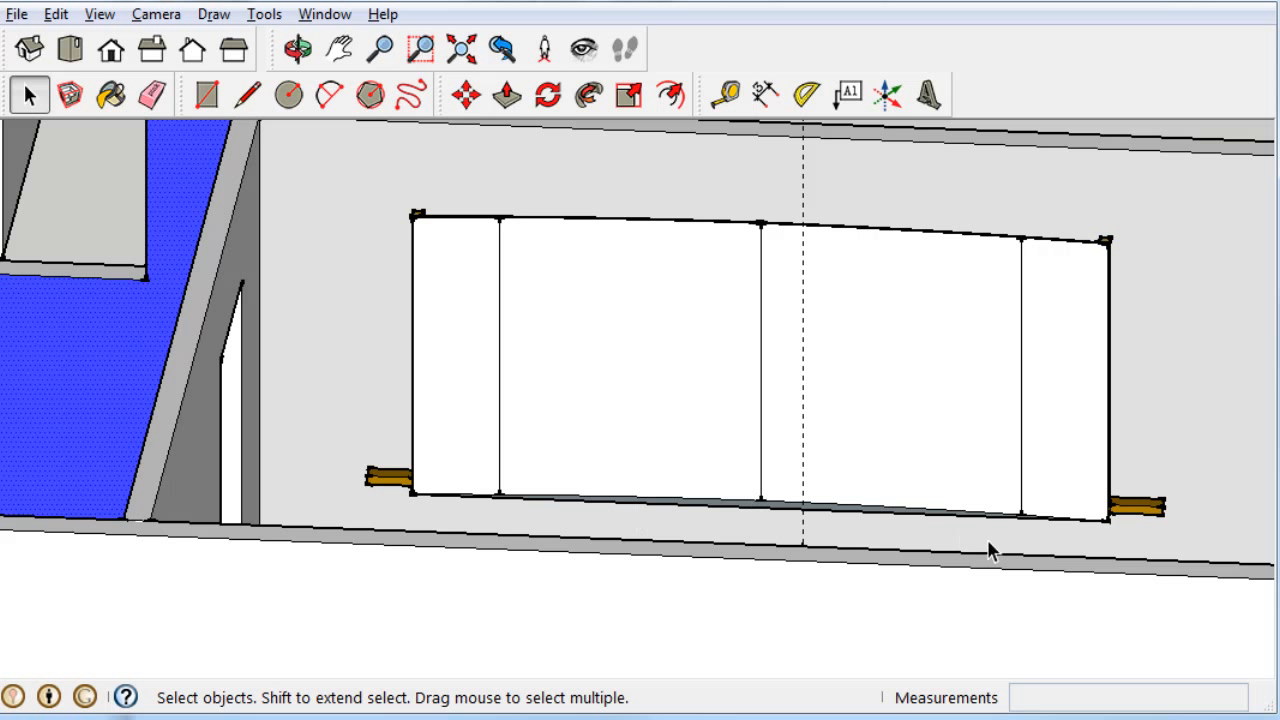
left_click(1010, 250)
left_click(527, 282)
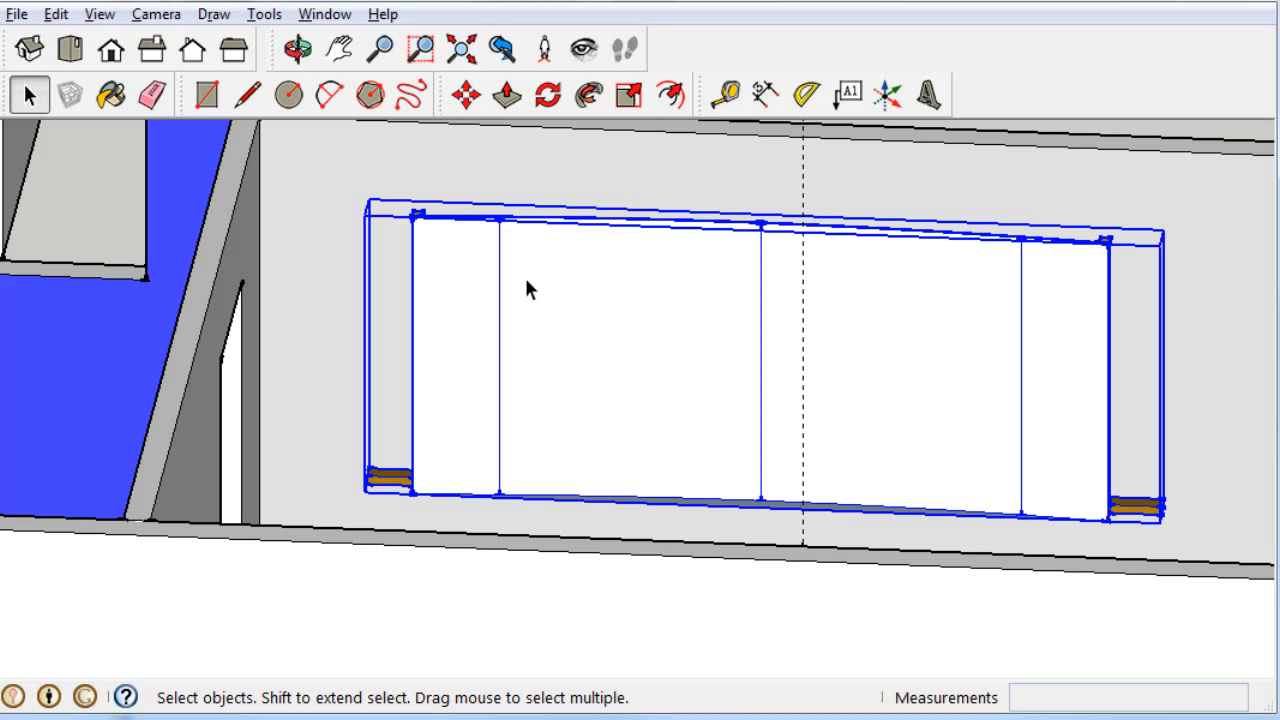
double_click(527, 282)
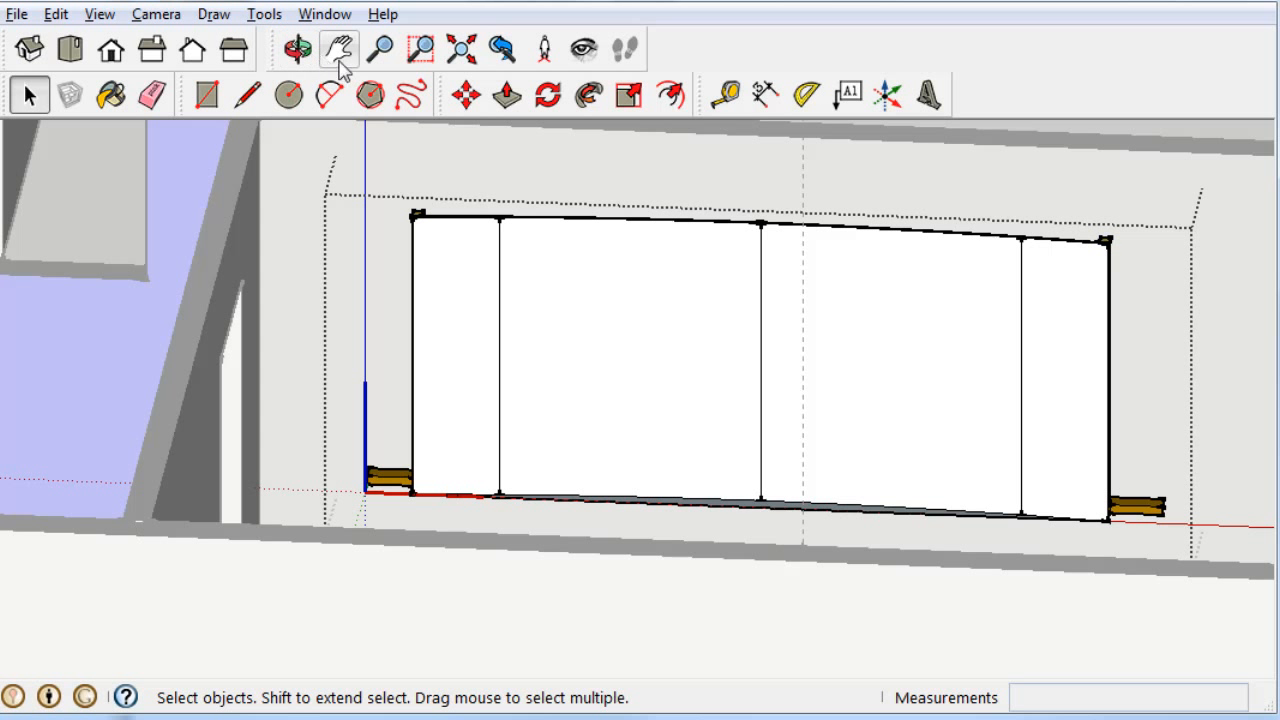
Paint the two narrow outer panels of the projection screen with Color_008 and finish editing the component
left_click(117, 113)
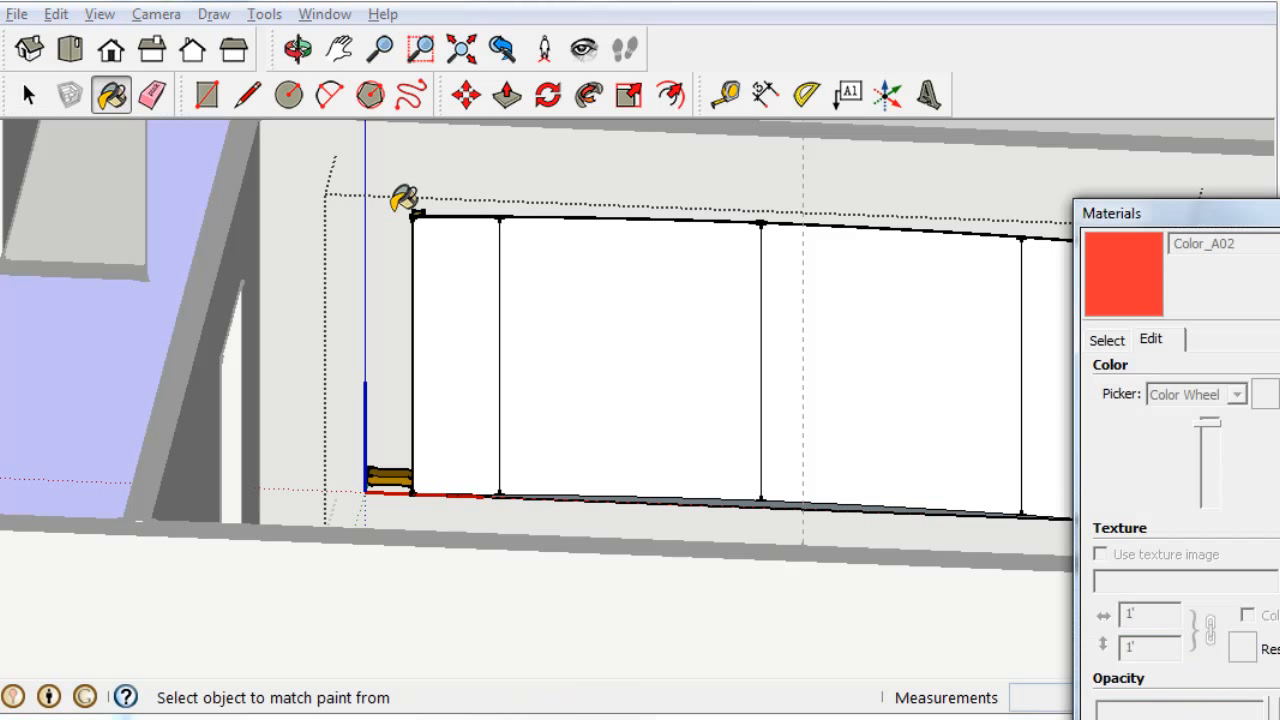
left_click(1112, 340)
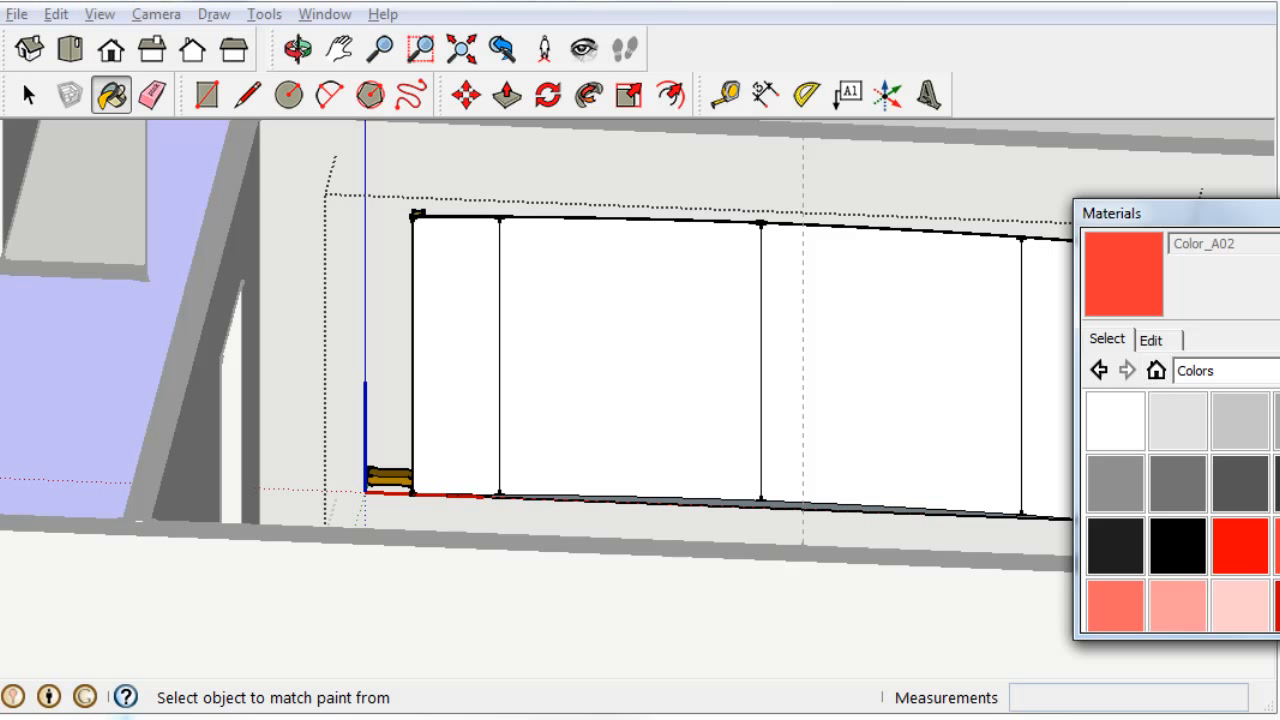
left_click(1140, 543)
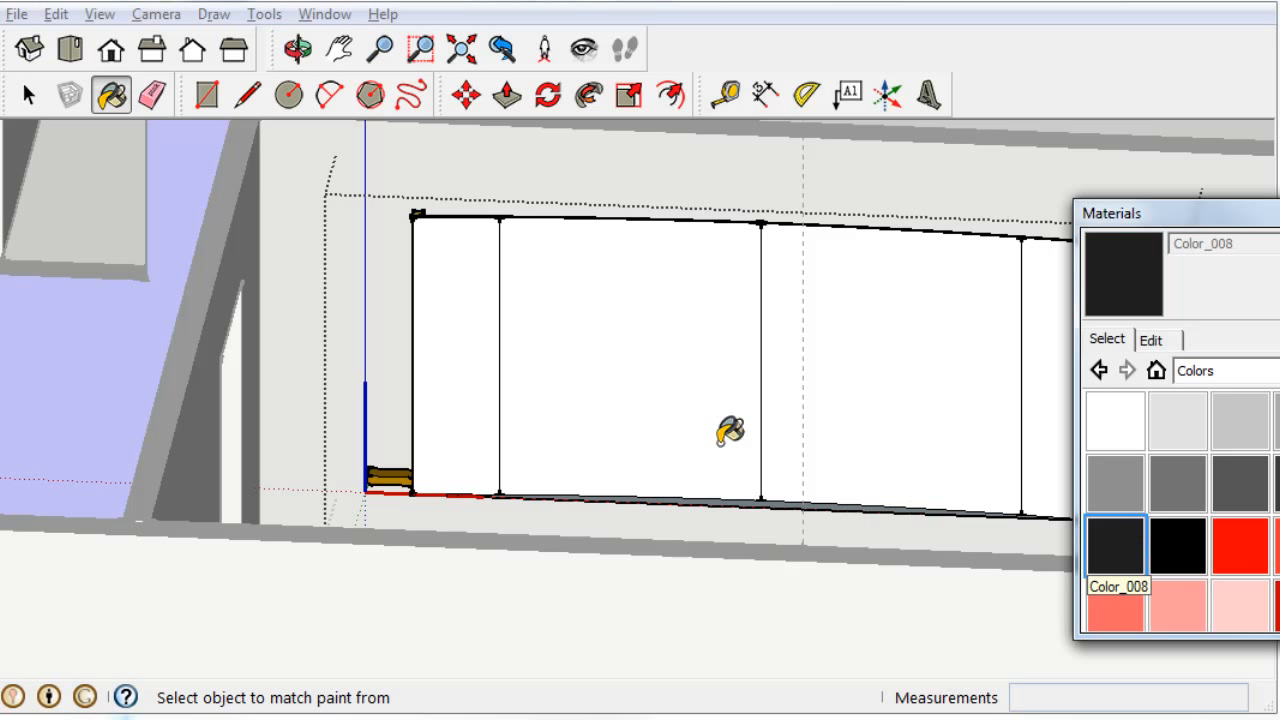
left_click(490, 332)
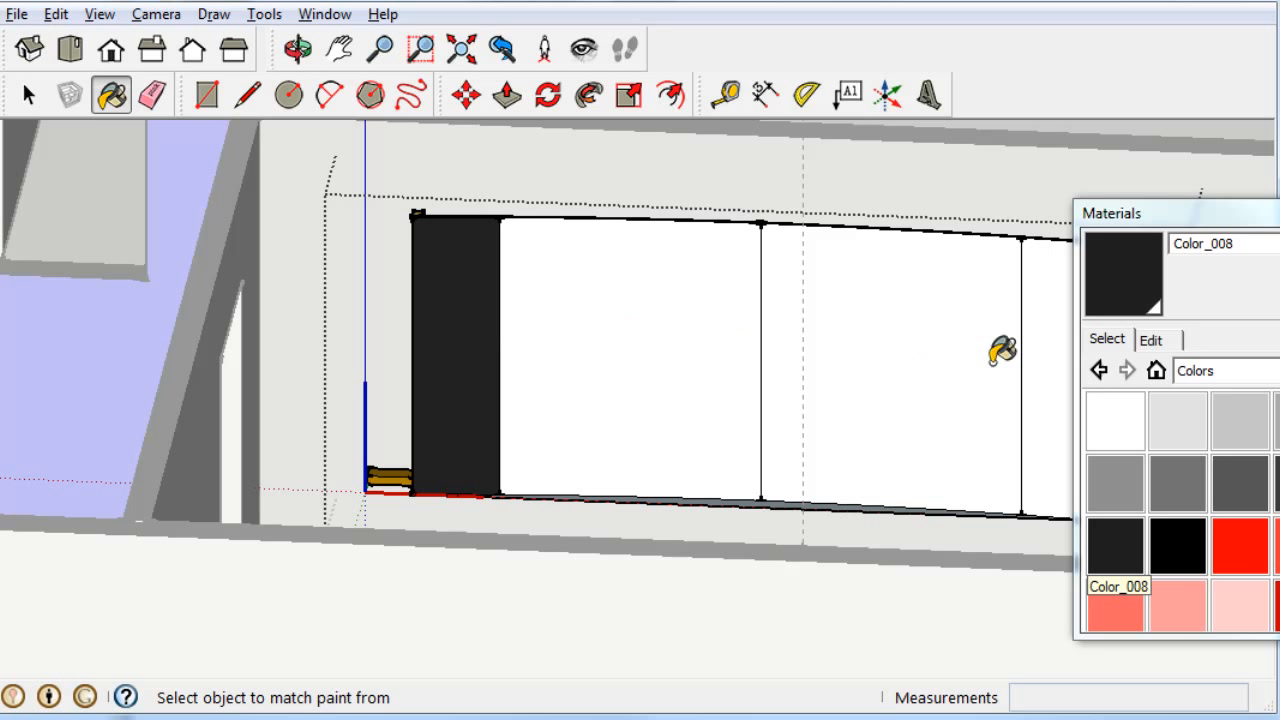
left_click(1055, 368)
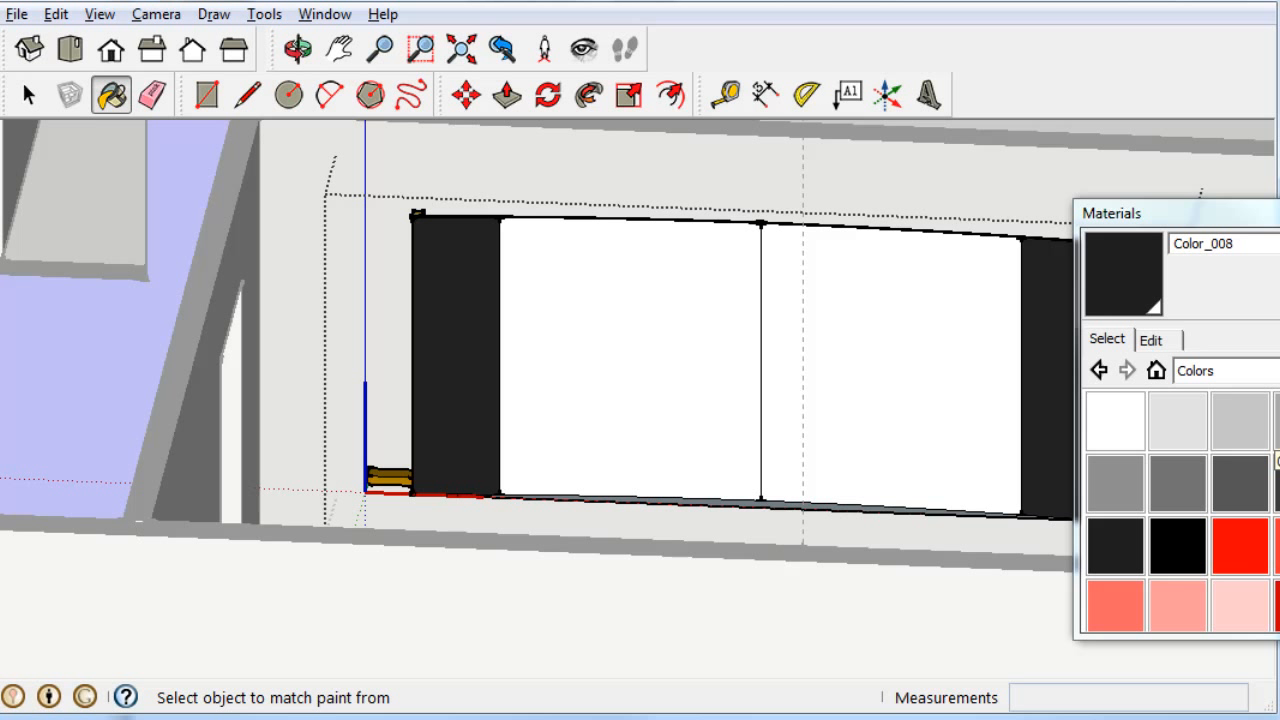
left_click(1279, 211)
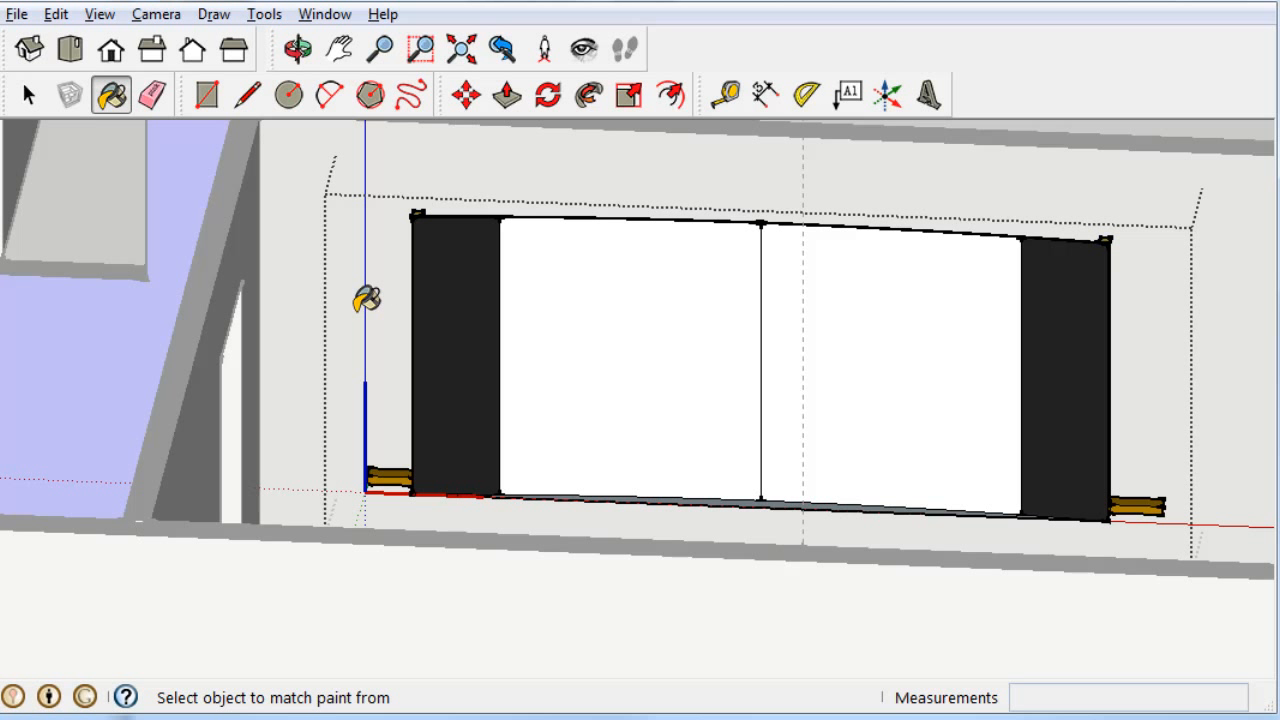
key("space")
left_click(305, 310)
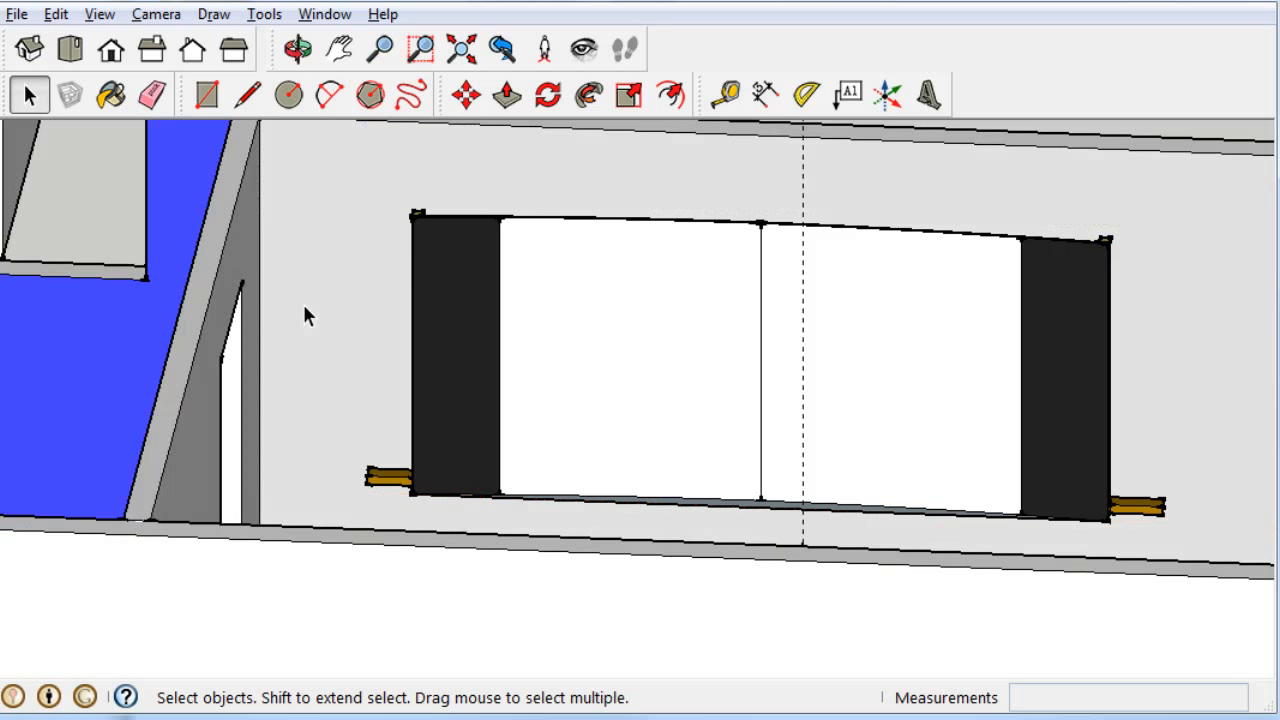
In the top view, shift the projection screen about 1 11/16" along the red axis to center it on the couch
scroll(309, 333, "down", 6)
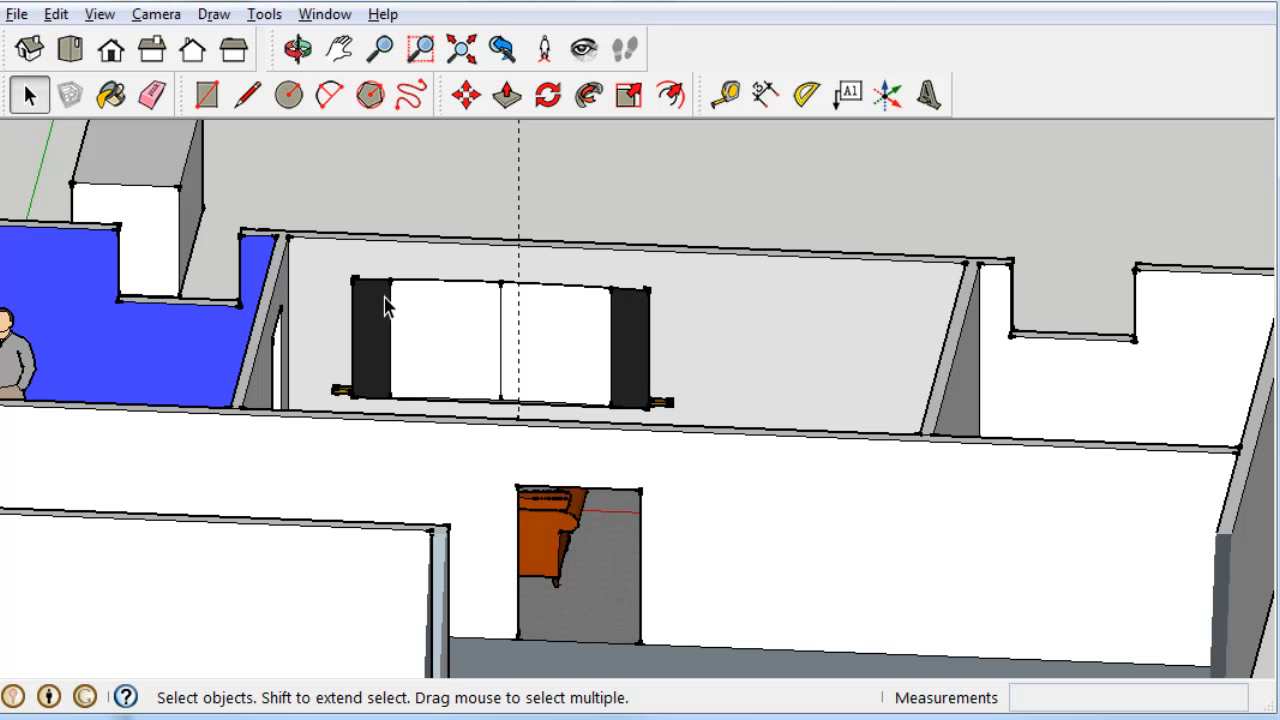
left_click(70, 49)
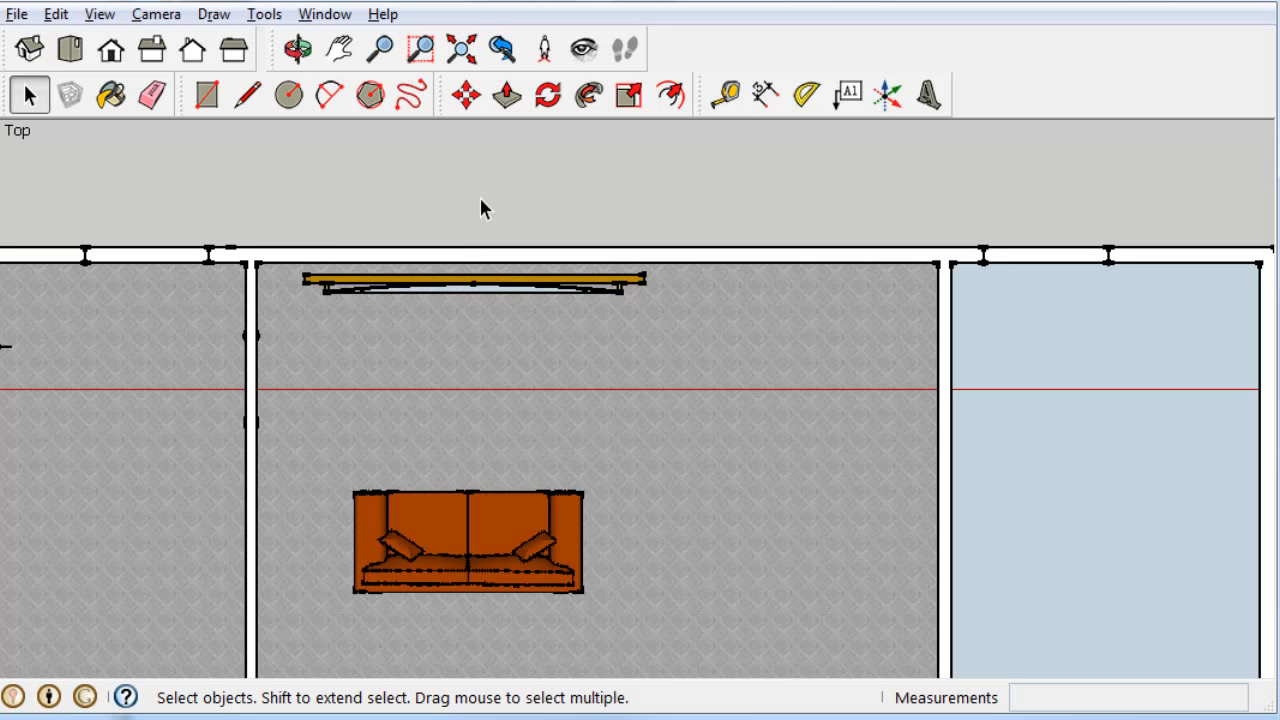
left_click(467, 98)
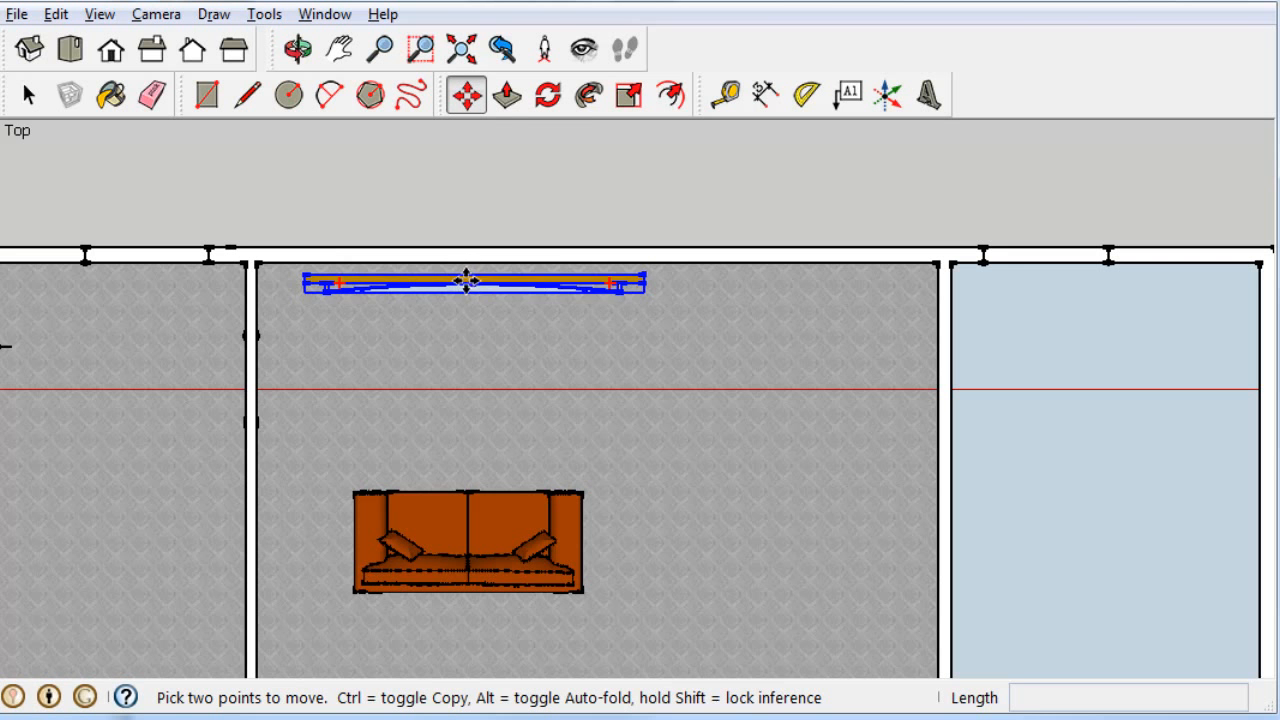
left_click(466, 279)
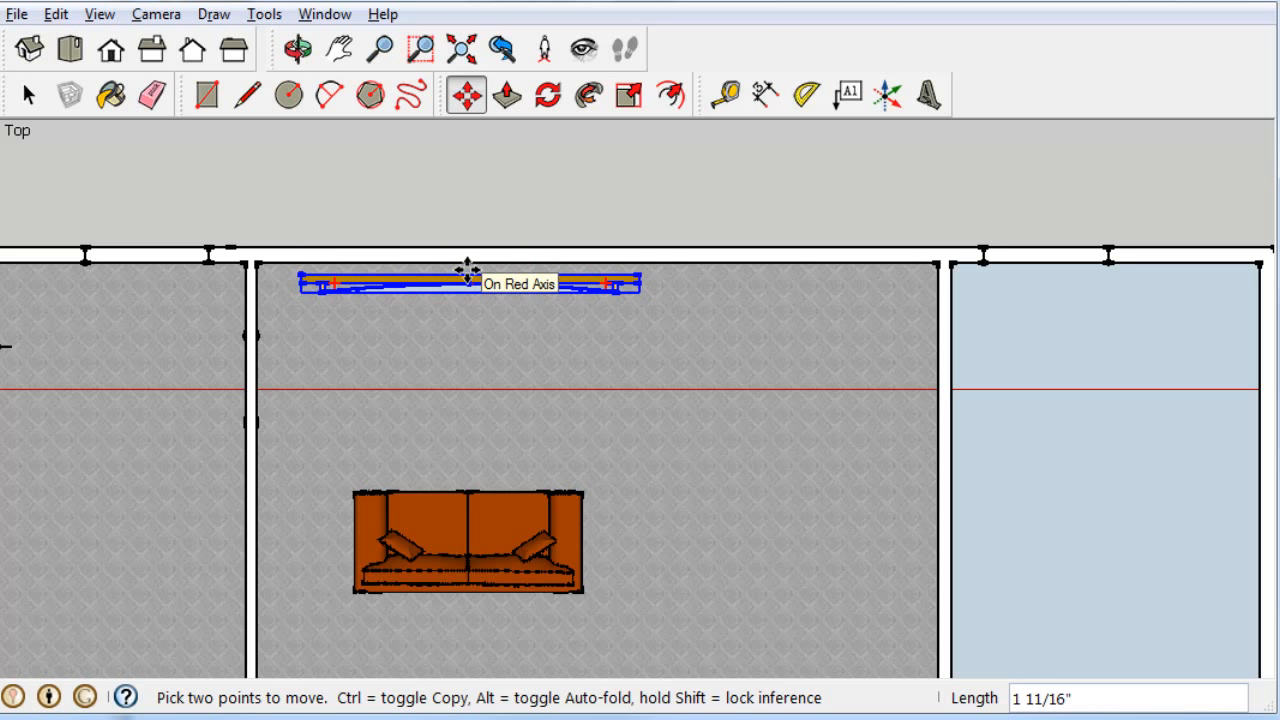
left_click(462, 268)
Move the projection screen about 4 3/16" back so its frame sits flush against the wall, and view the room in 3D
scroll(457, 272, "up", 5)
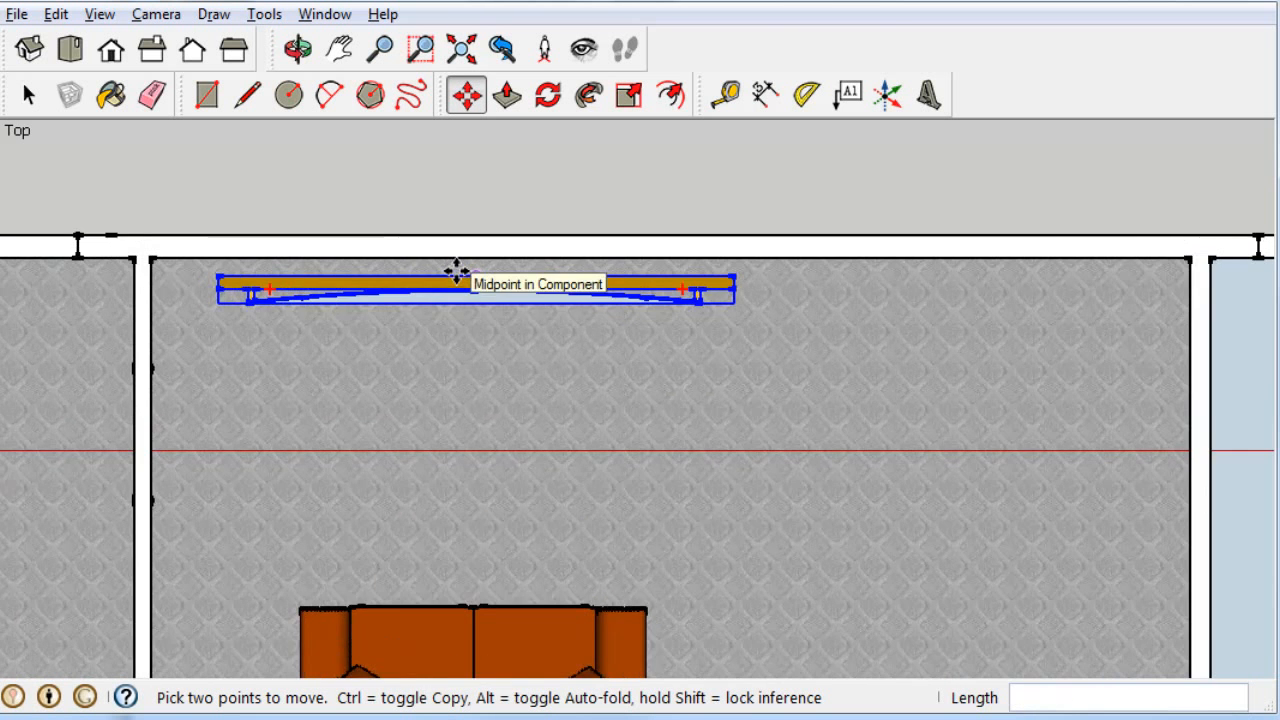
left_click(456, 270)
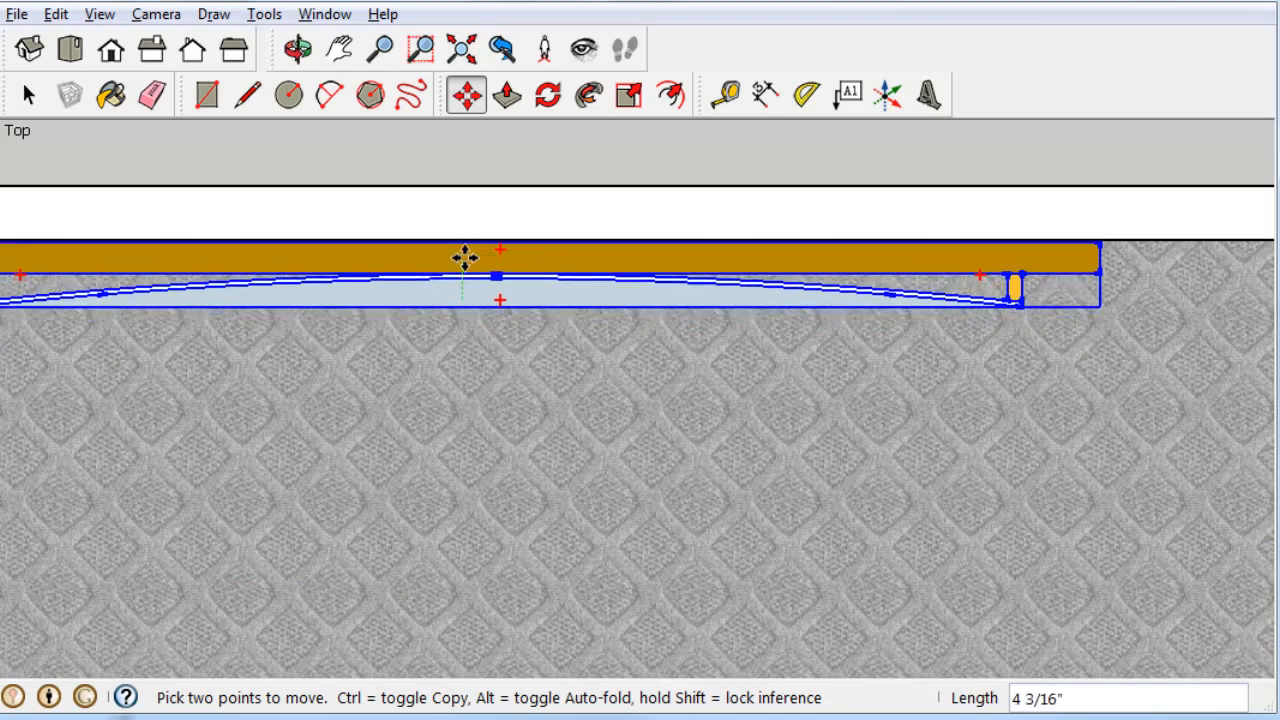
left_click(463, 257)
scroll(451, 357, "down", 5)
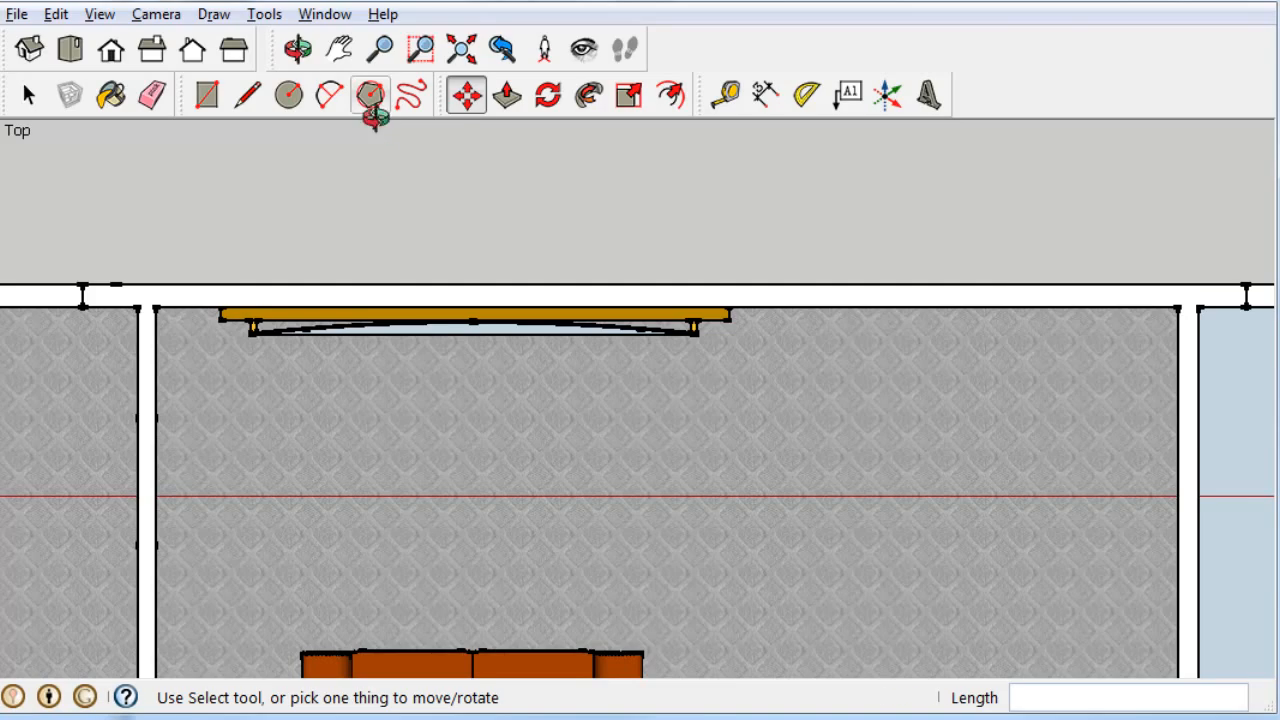
key("o")
left_click_drag(437, 483, 369, 181)
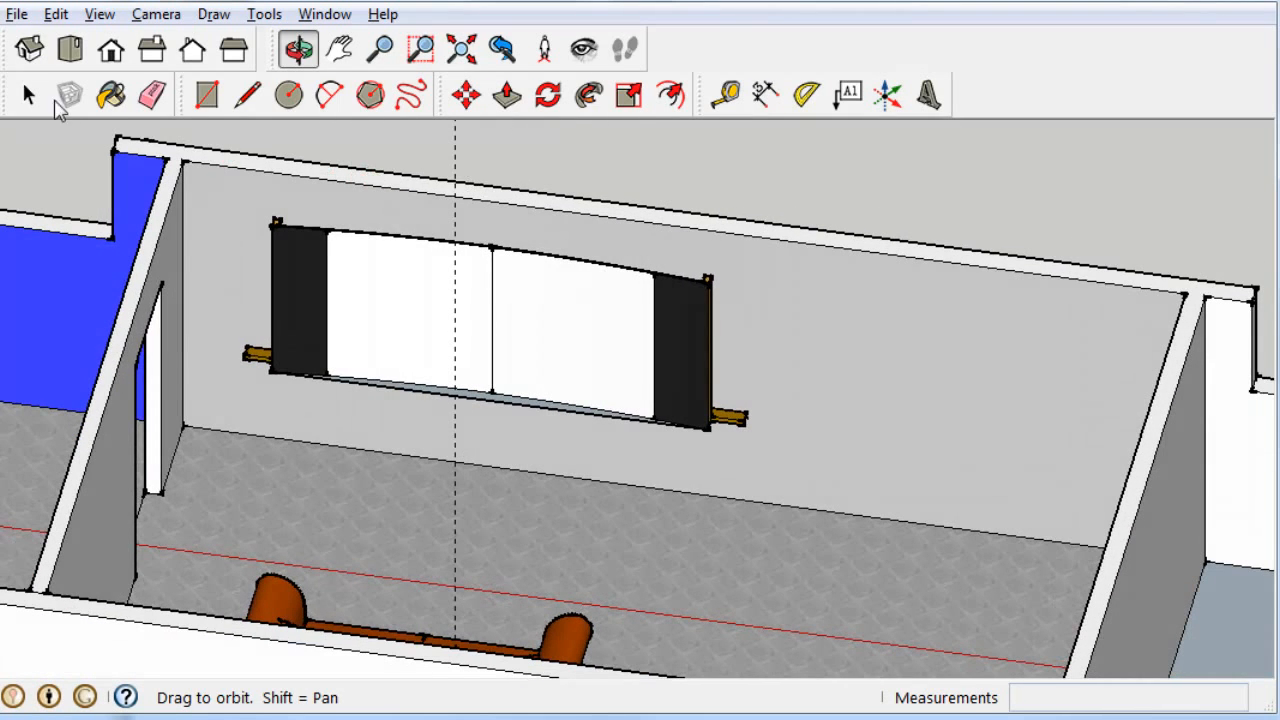